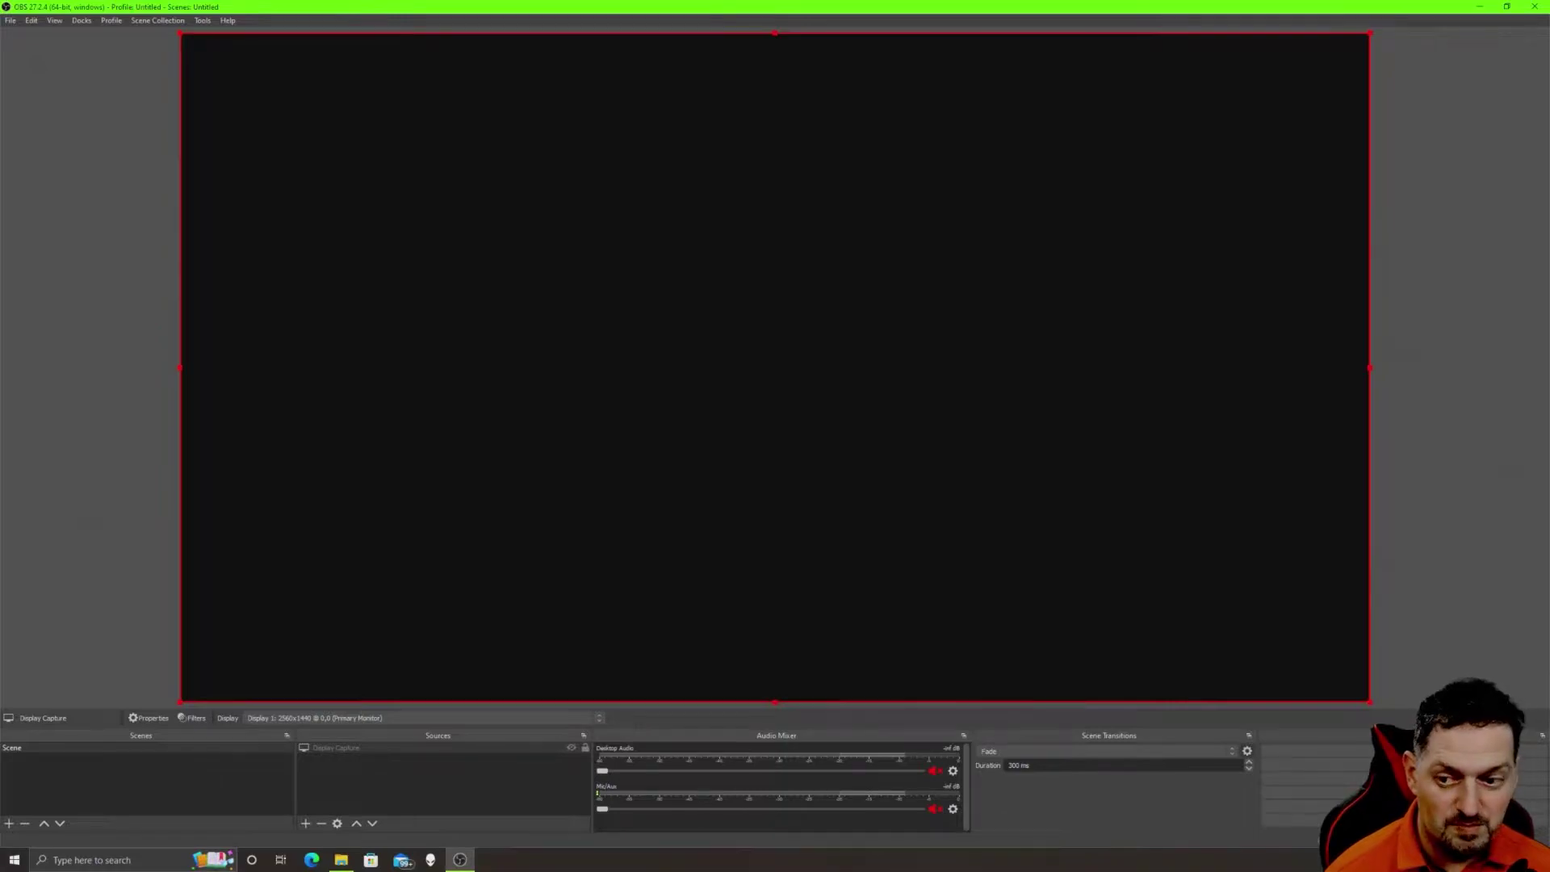
Check Help for updates, review the release notes, and start the OBS 28.0 update
left_click(228, 21)
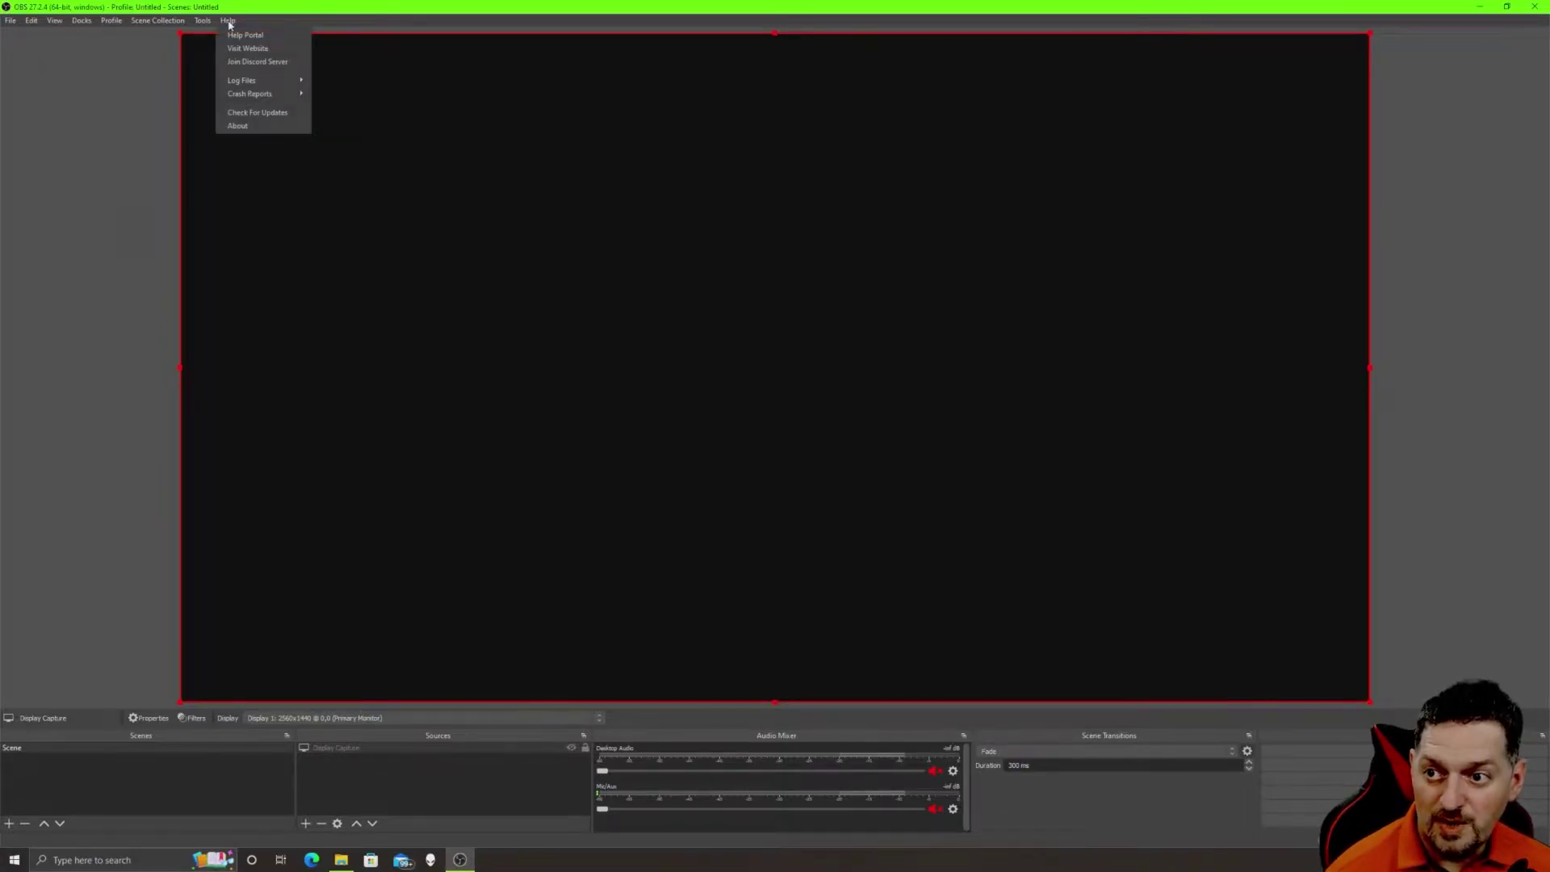
left_click(267, 113)
scroll(843, 410, "down", 3)
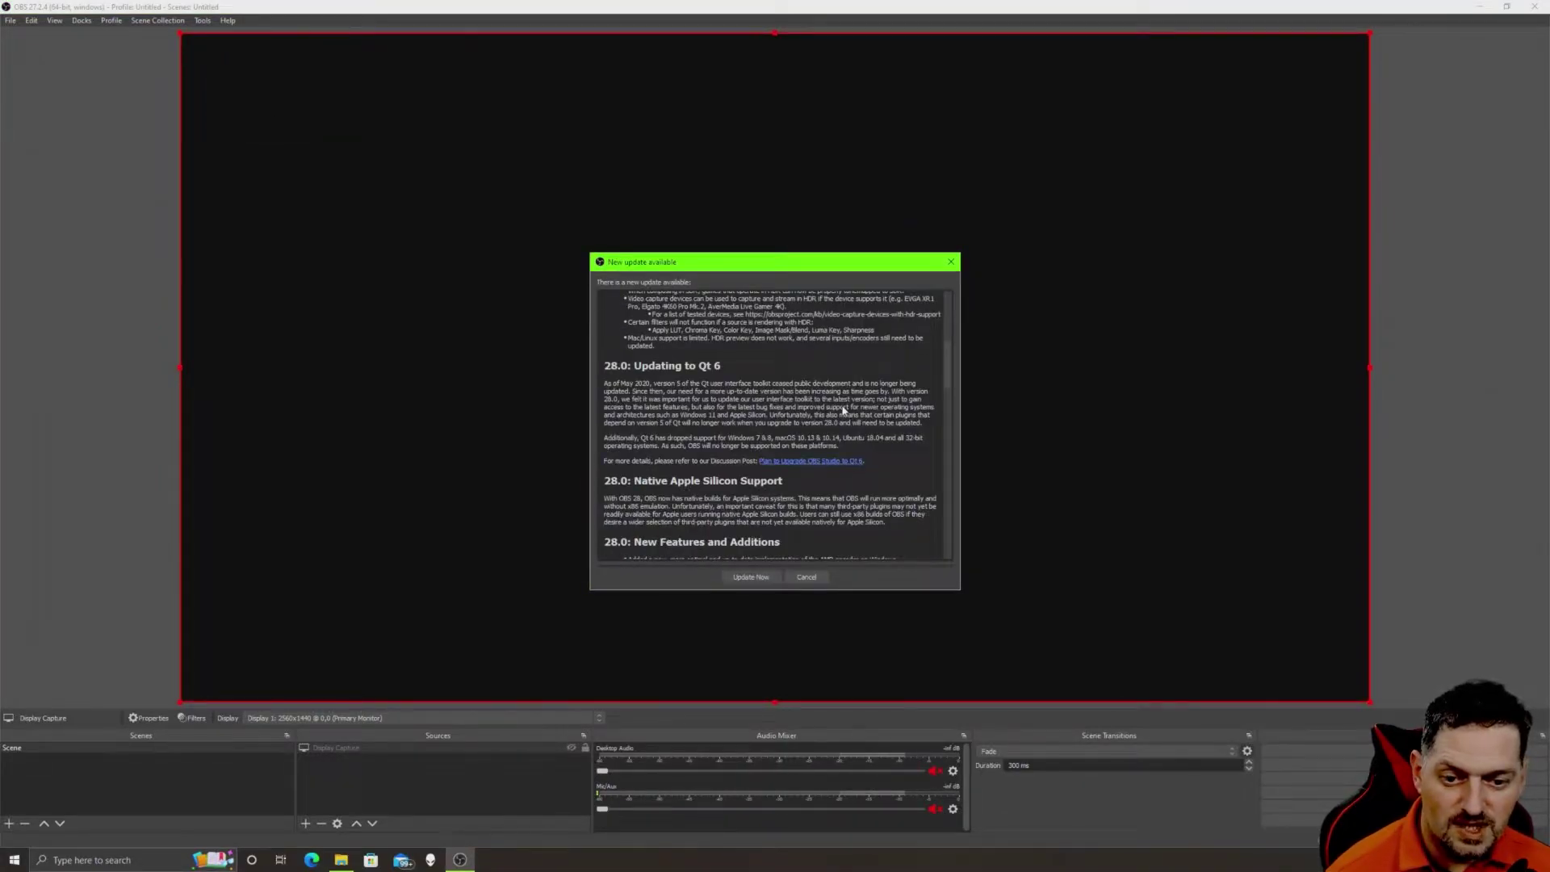
scroll(843, 410, "down", 10)
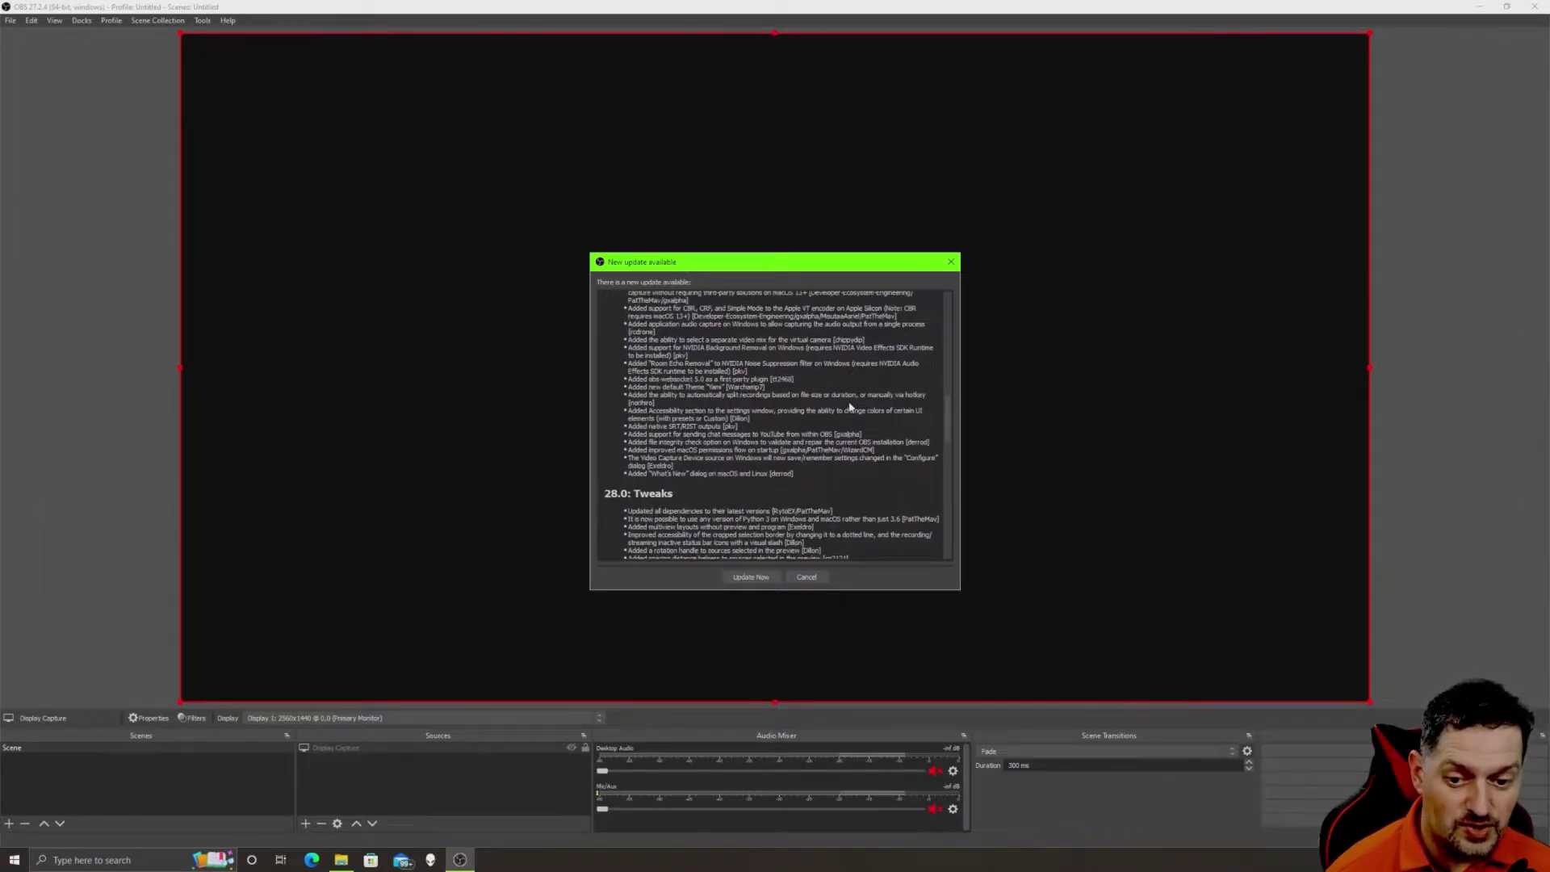
scroll(849, 408, "down", 4)
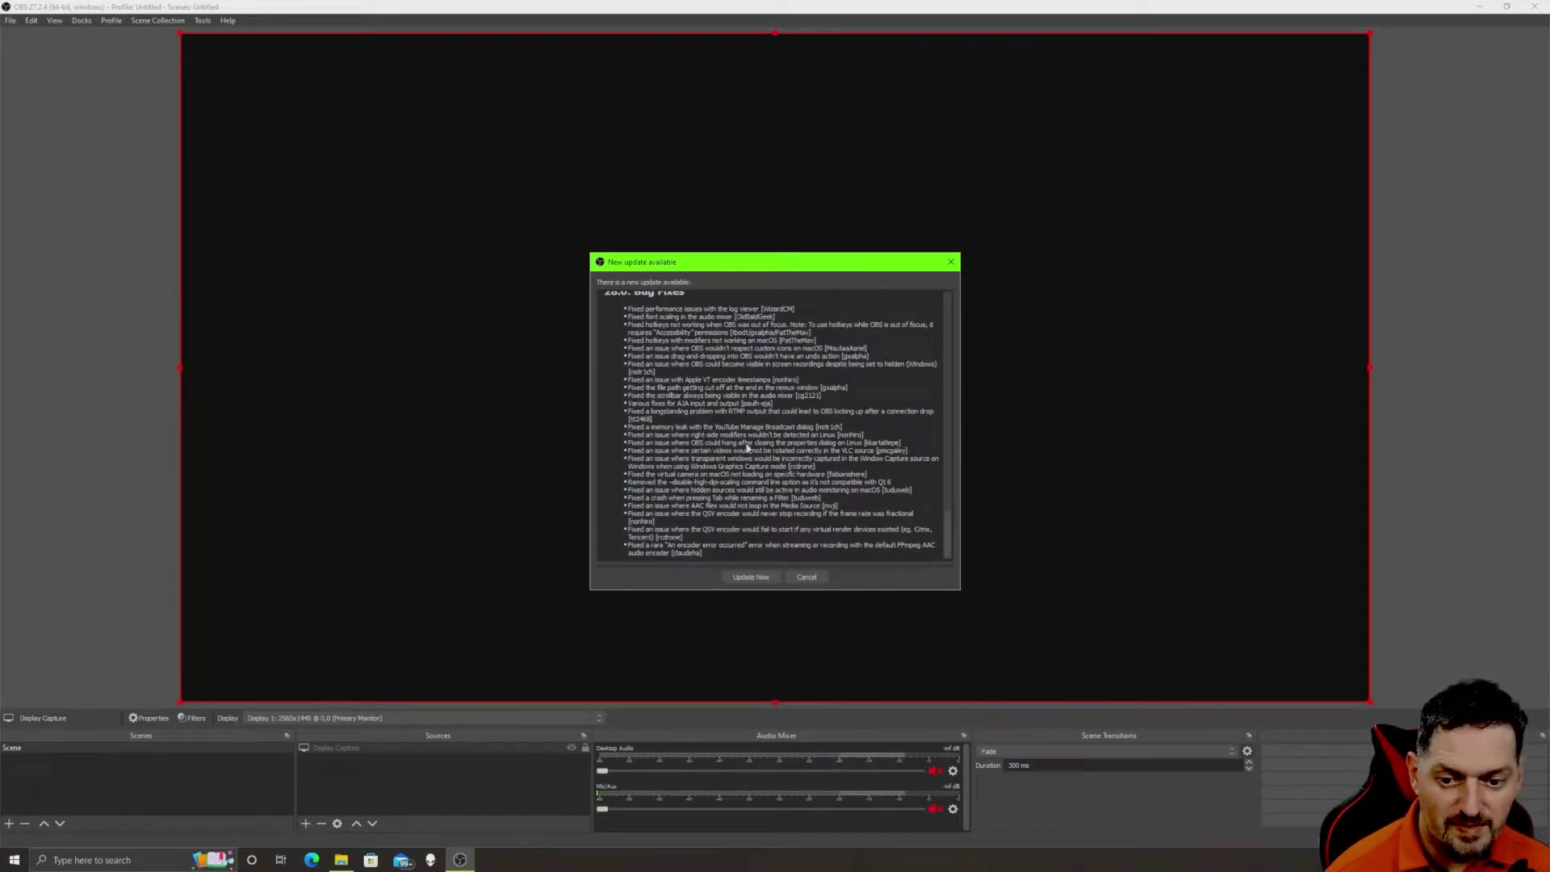
scroll(835, 341, "up", 15)
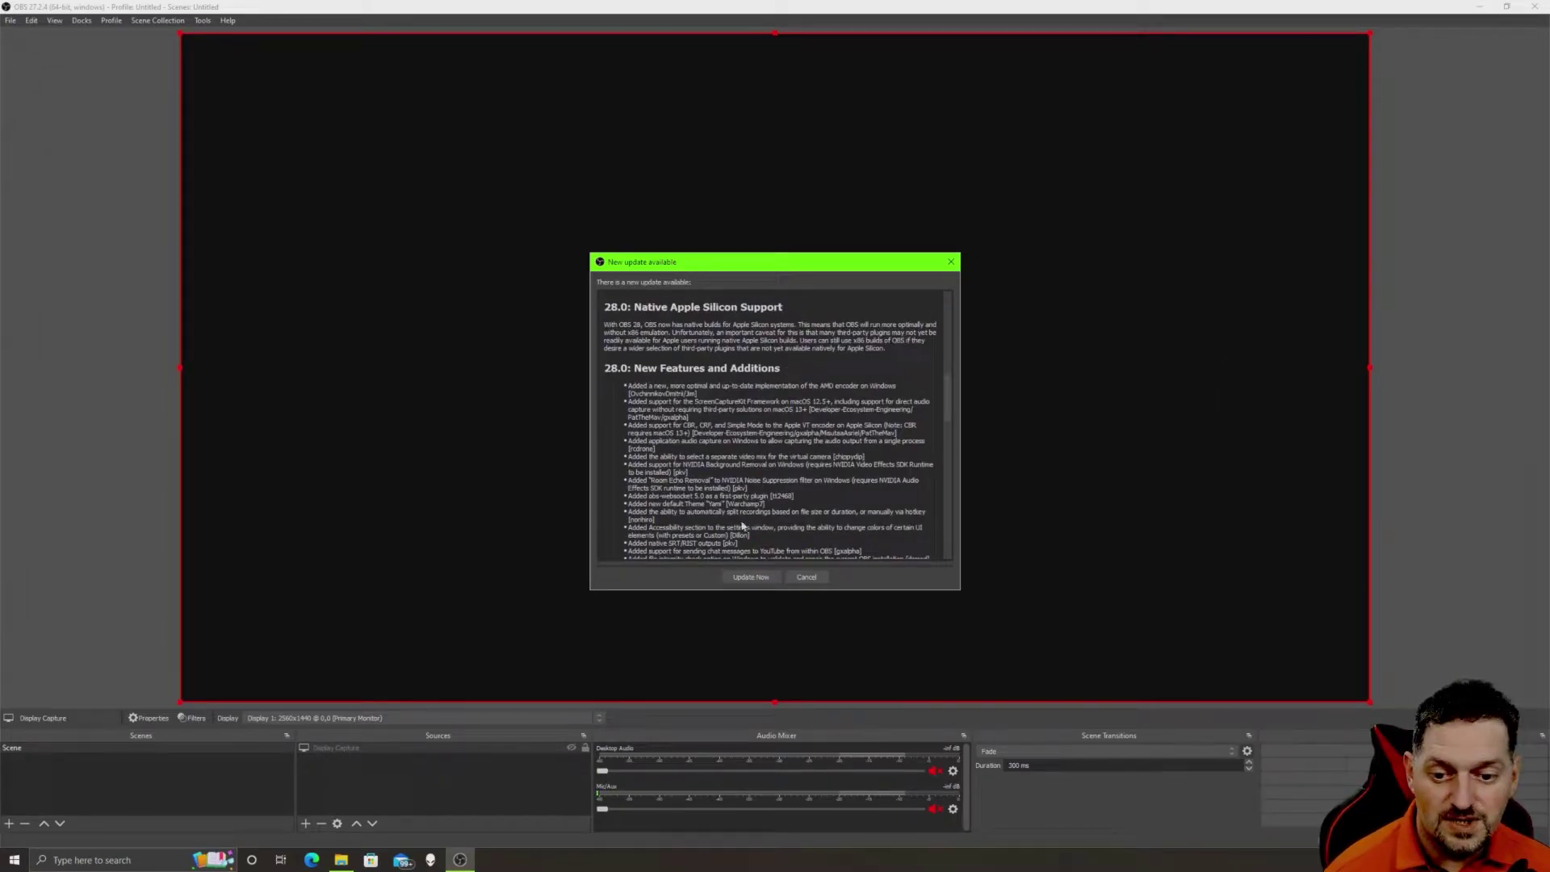
left_click(752, 578)
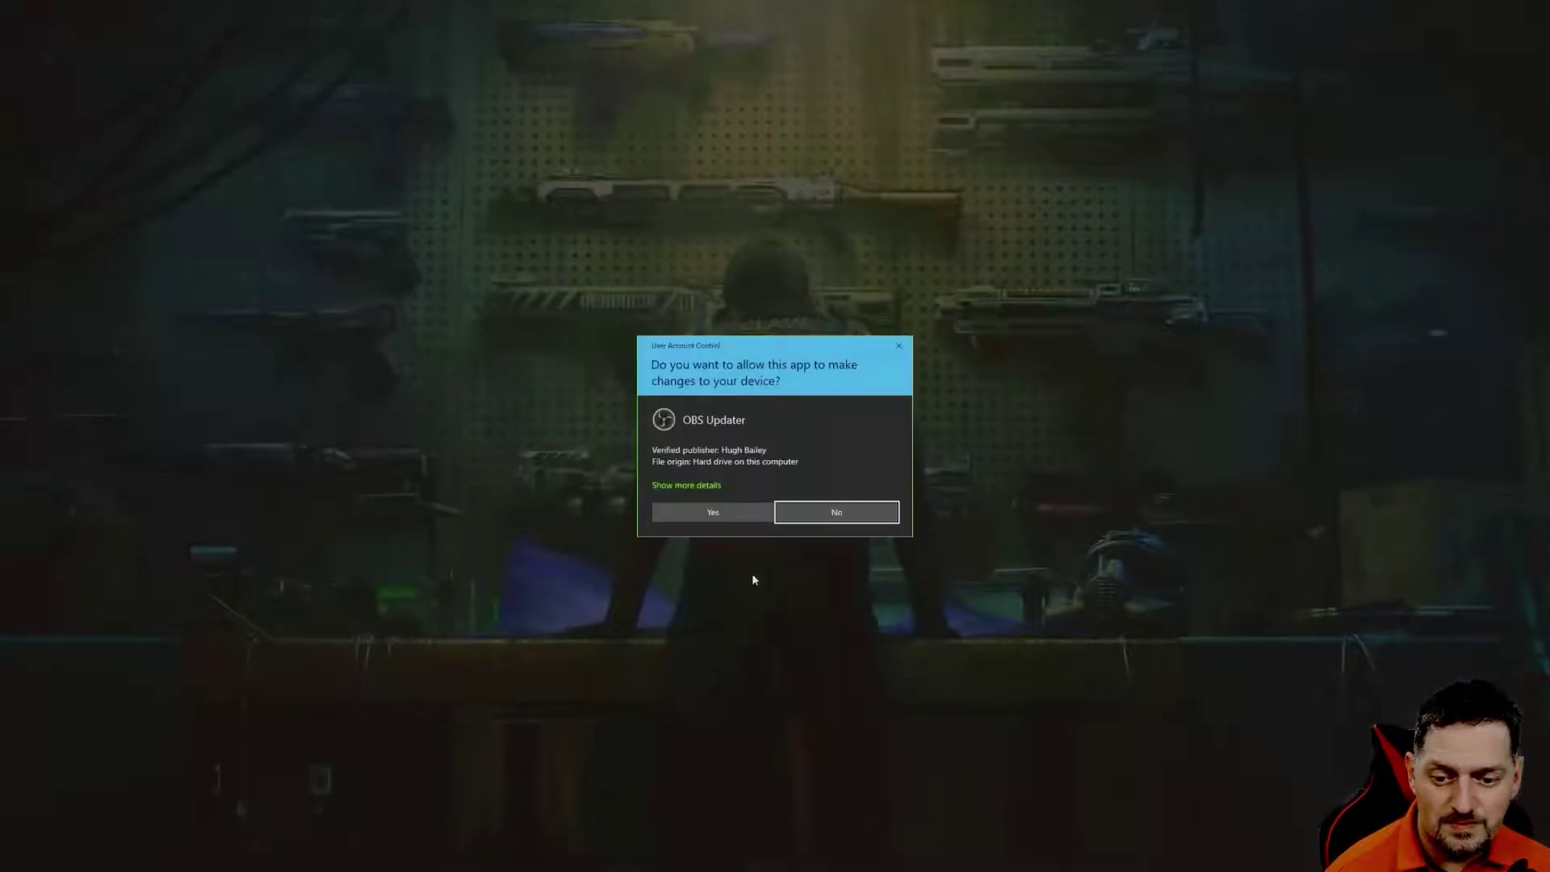
Approve OBS Updater's permission prompt and launch OBS 28 once the update completes
left_click(719, 515)
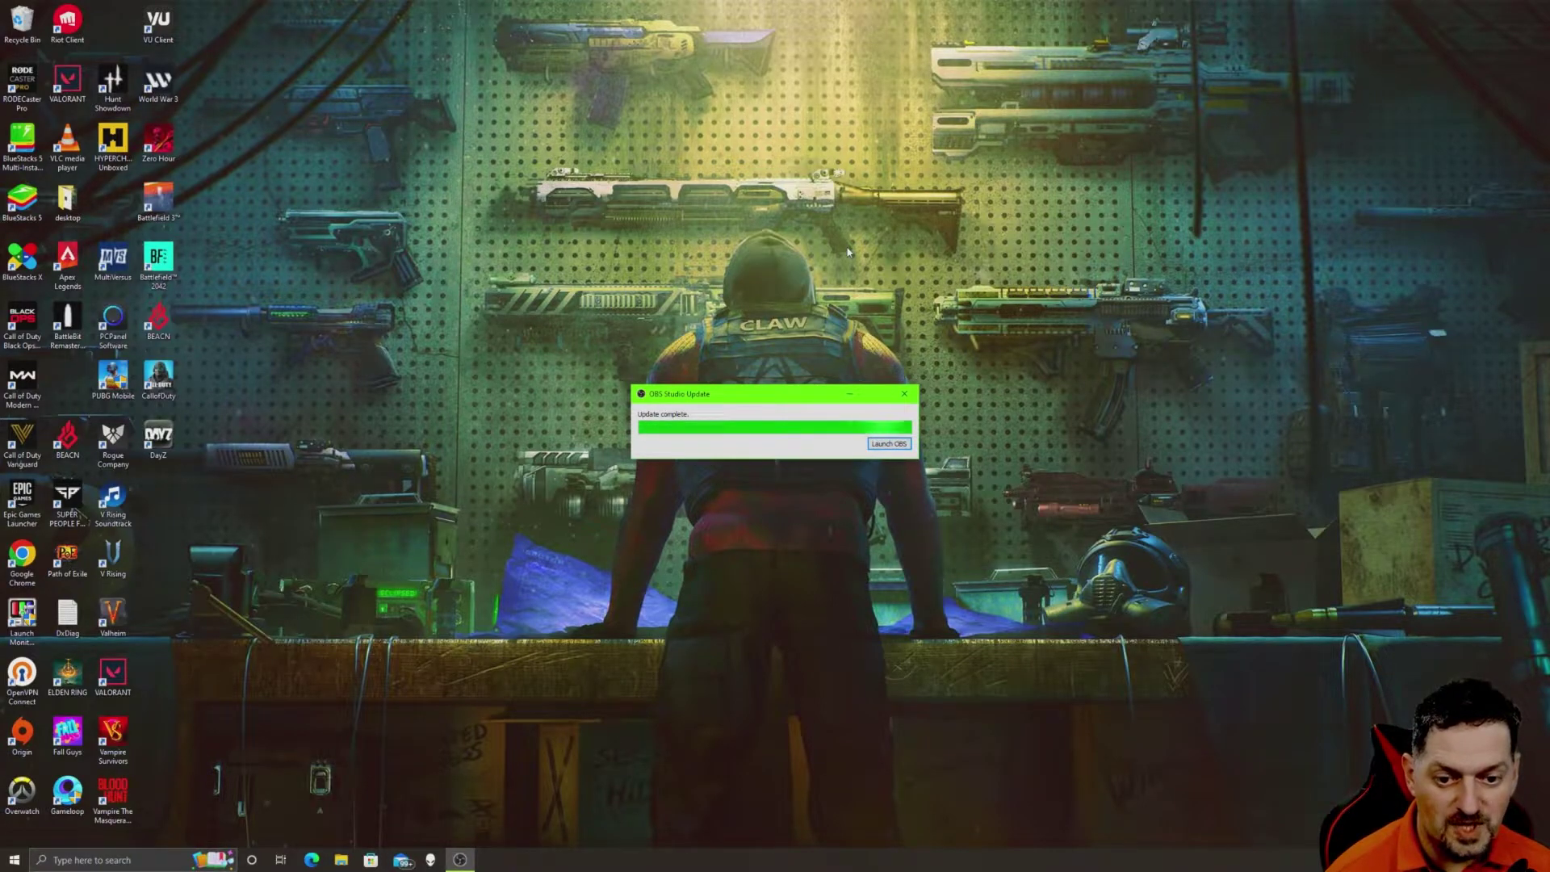
left_click(889, 444)
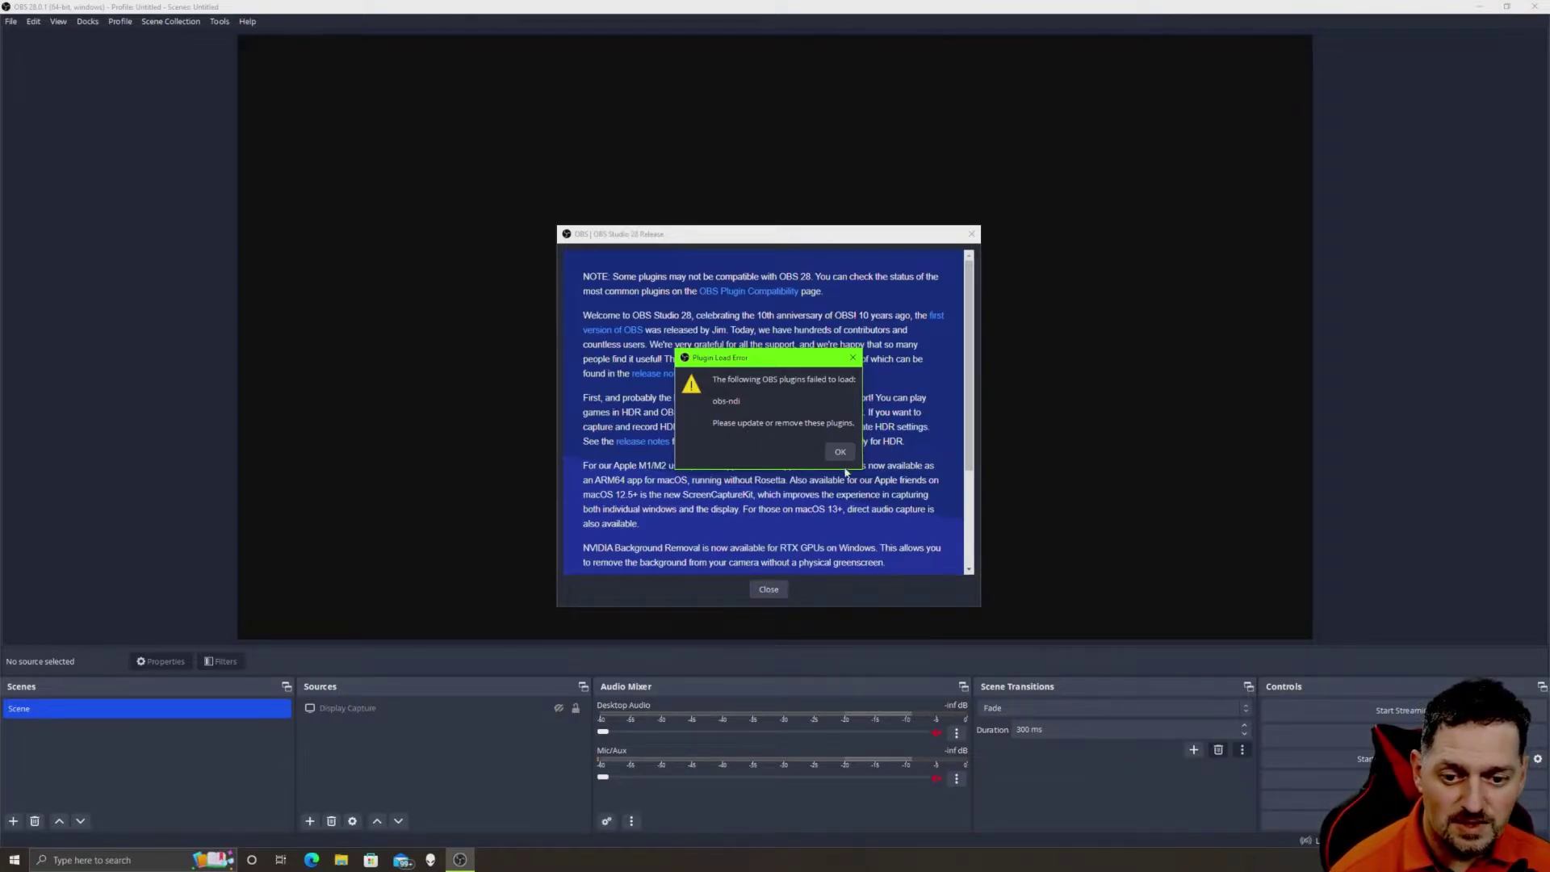
Dismiss the obs-ndi plugin load error and close the OBS 28 release notes window
left_click(841, 453)
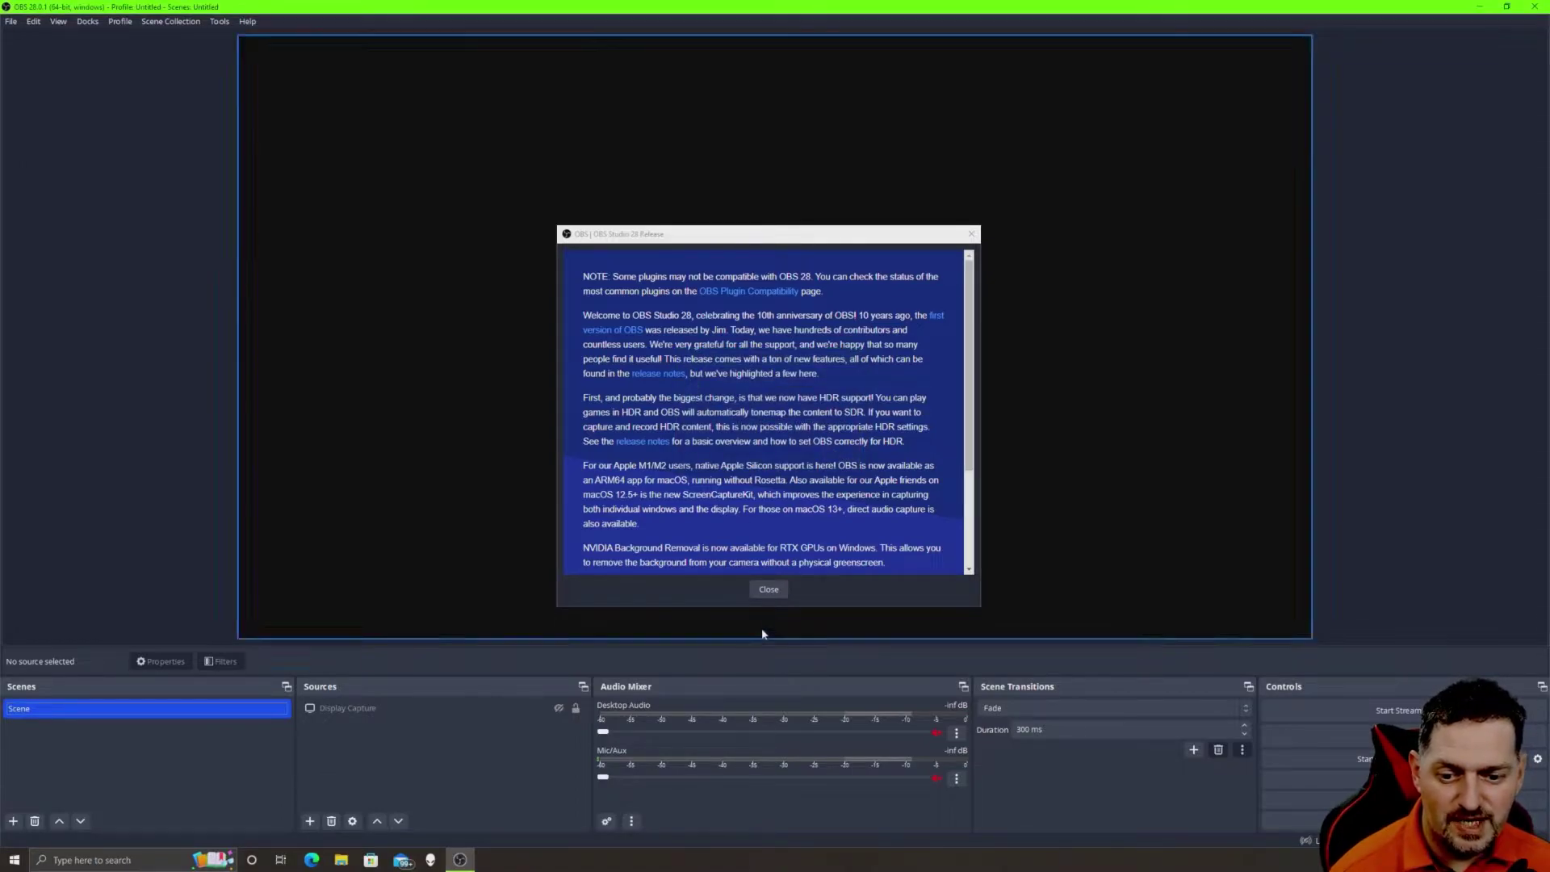
scroll(735, 408, "down", 2)
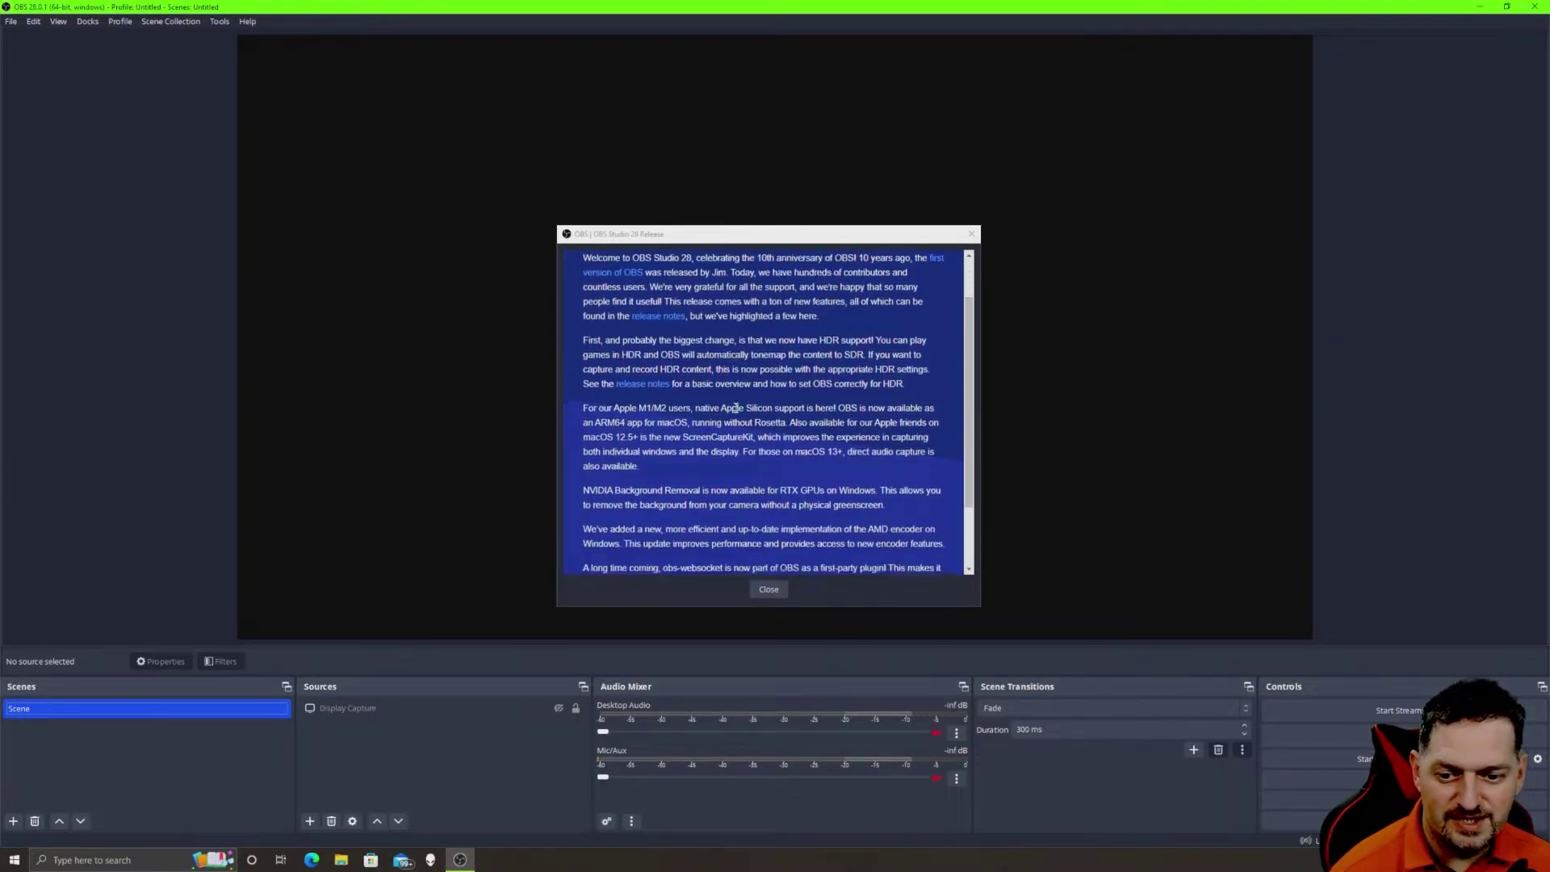
scroll(735, 407, "up", 2)
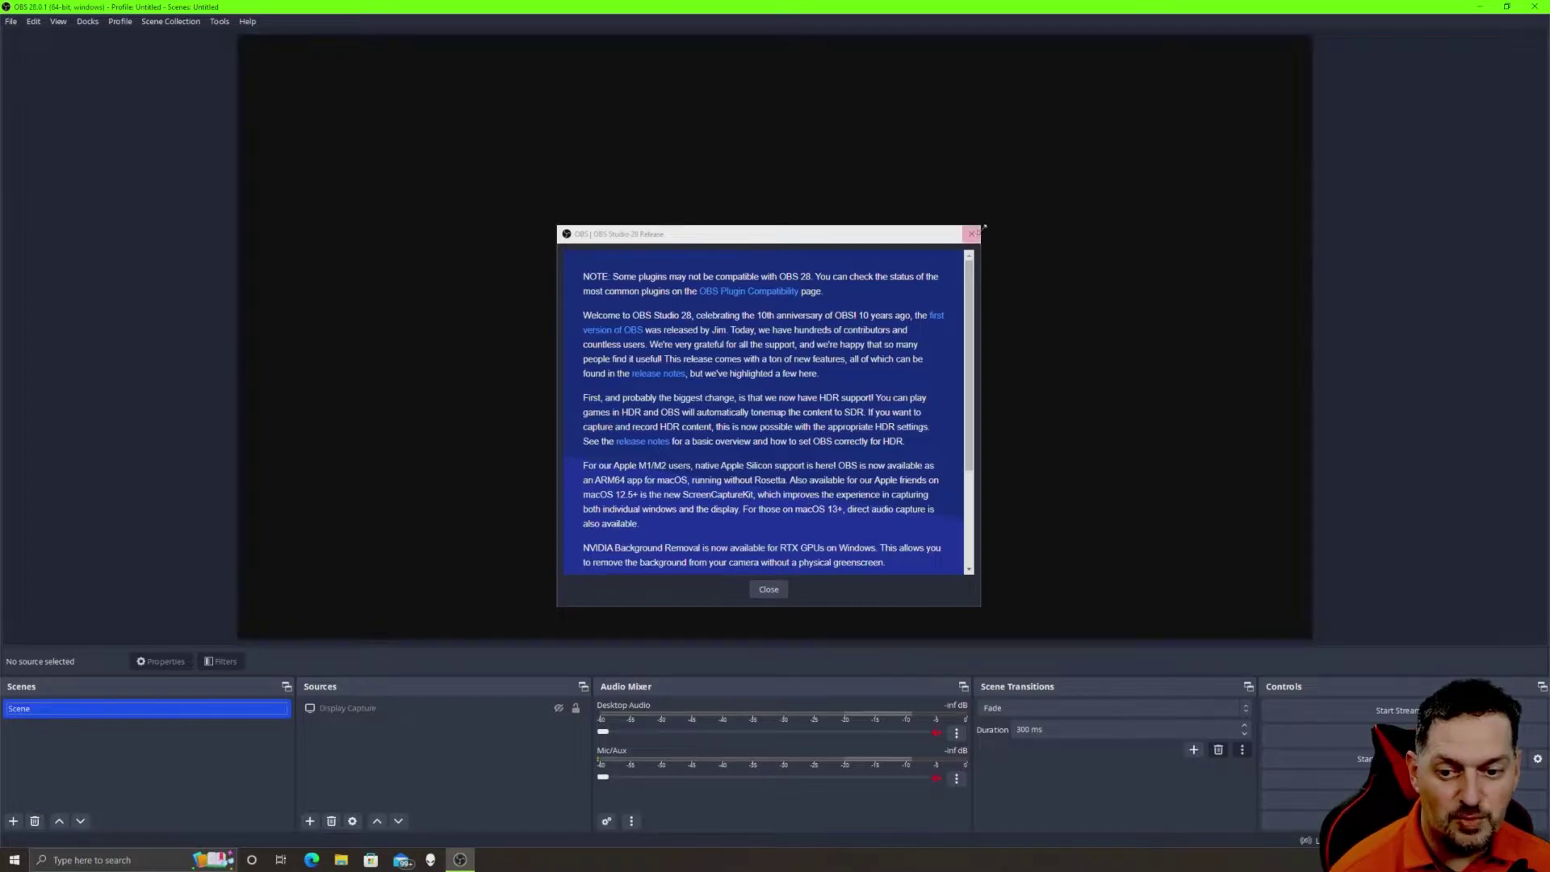
left_click(973, 234)
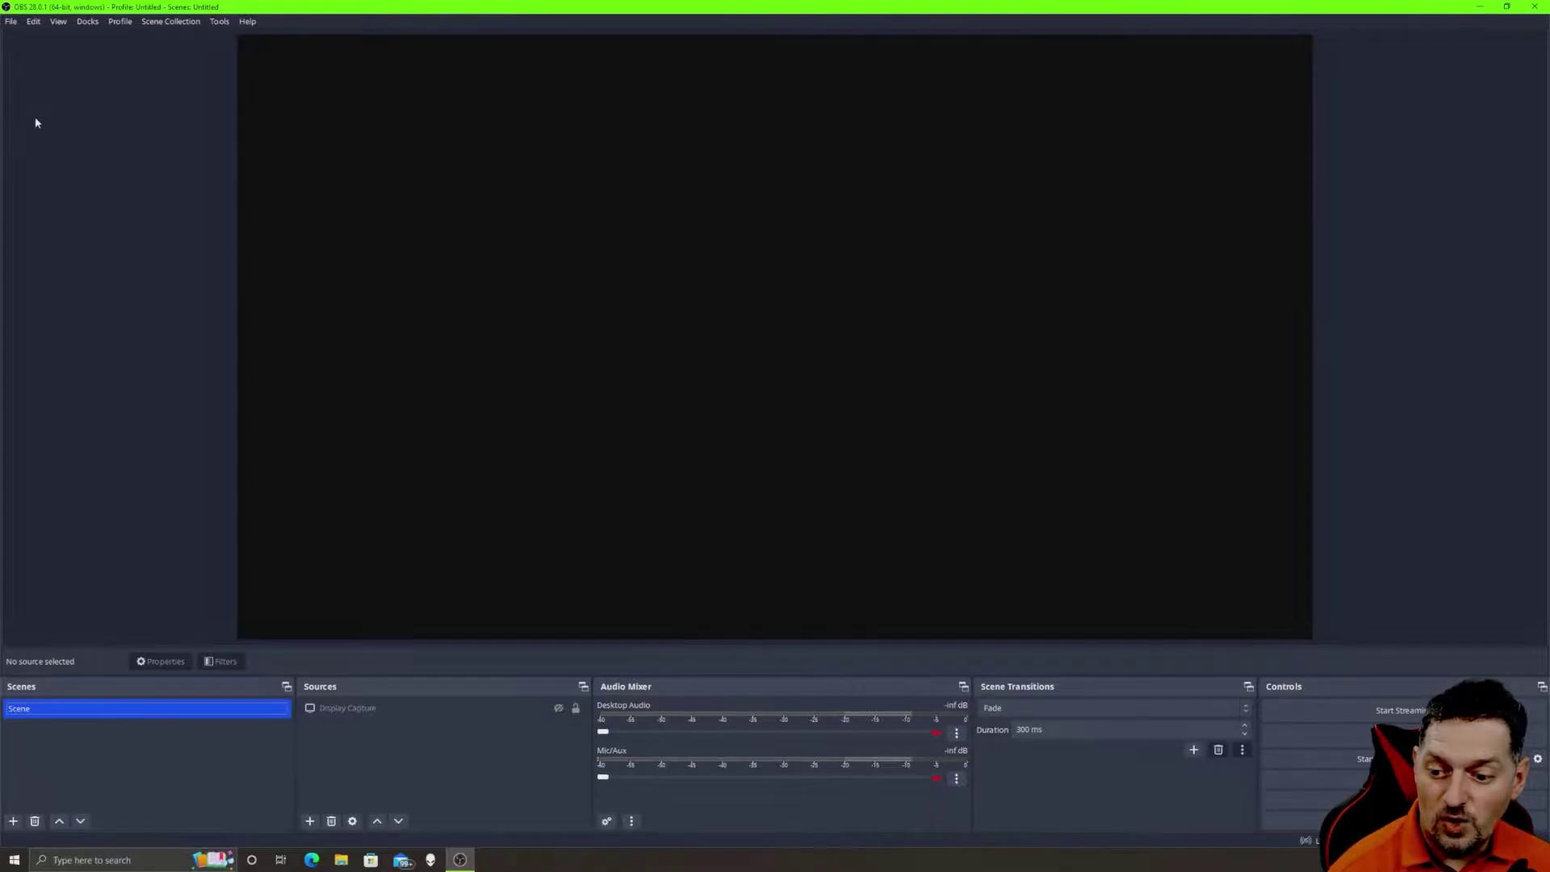
left_click(252, 22)
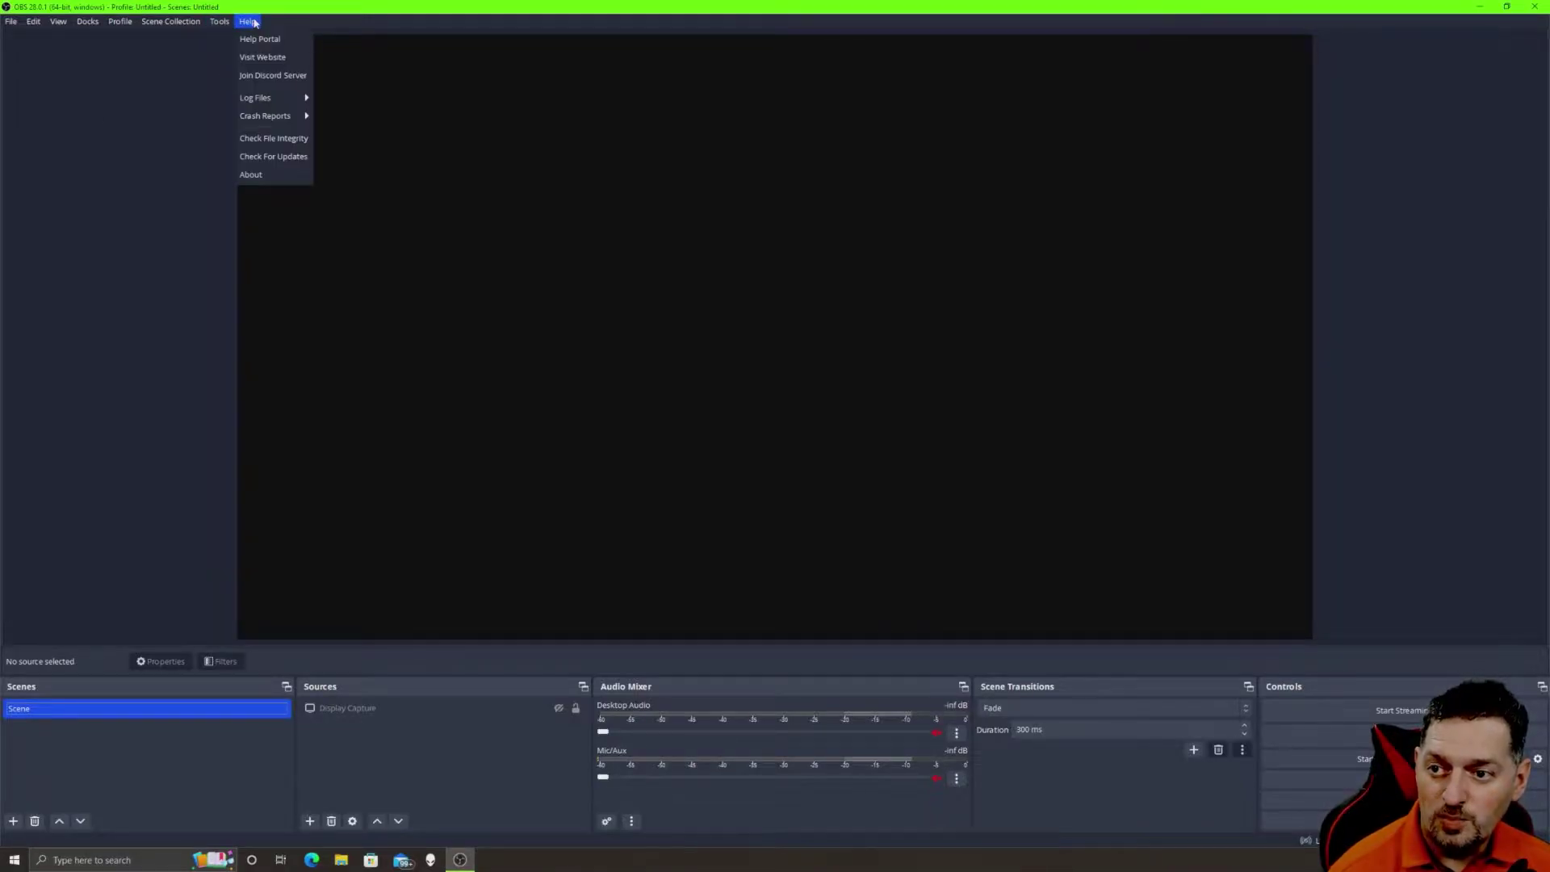
mouse_move(265, 97)
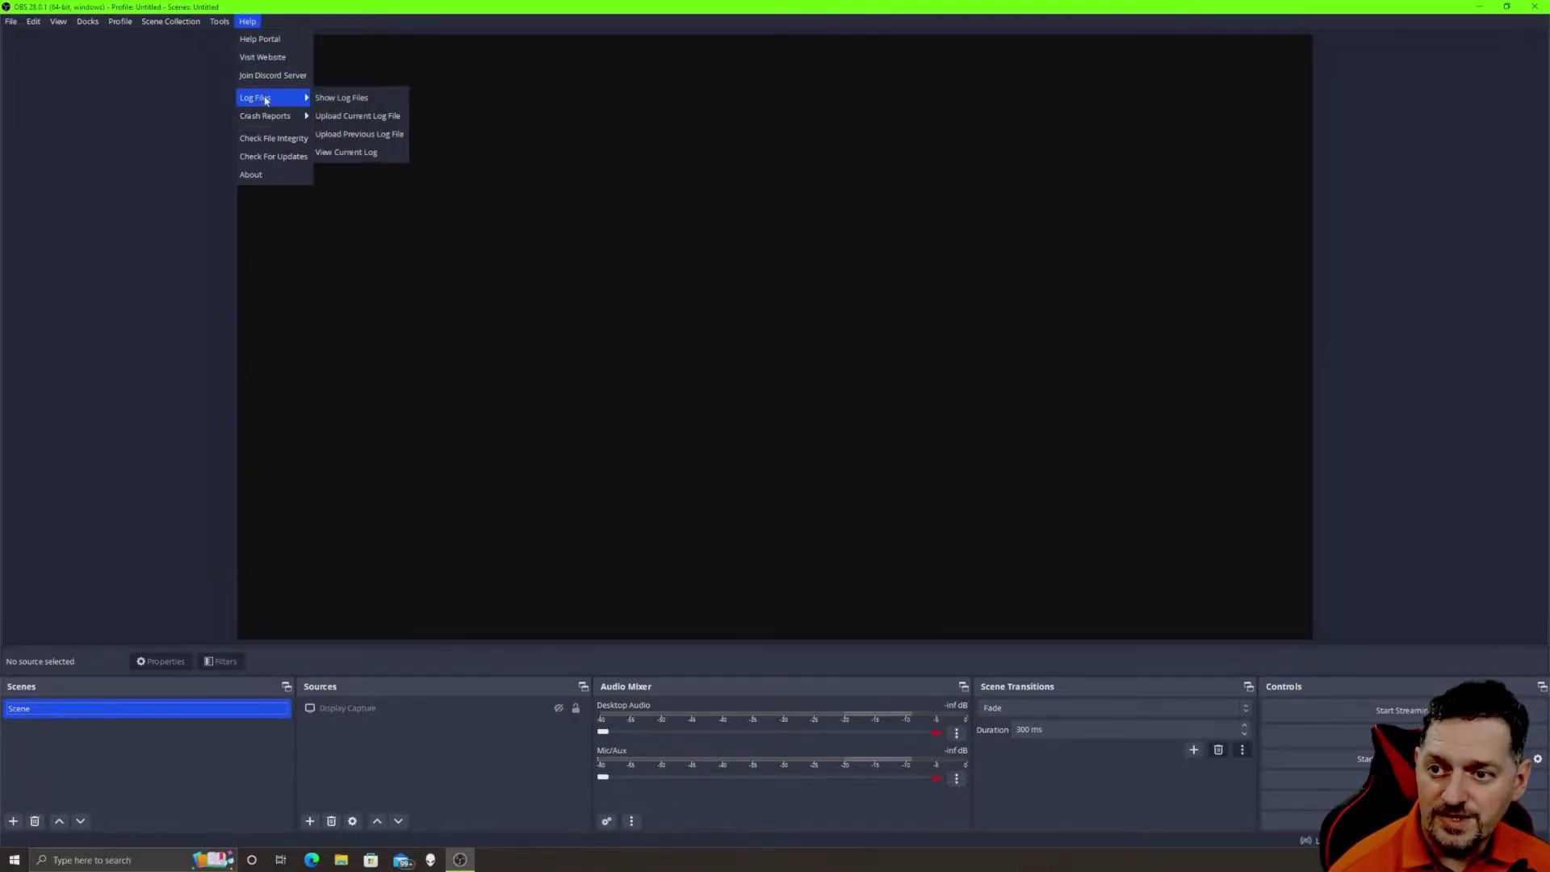
left_click(377, 157)
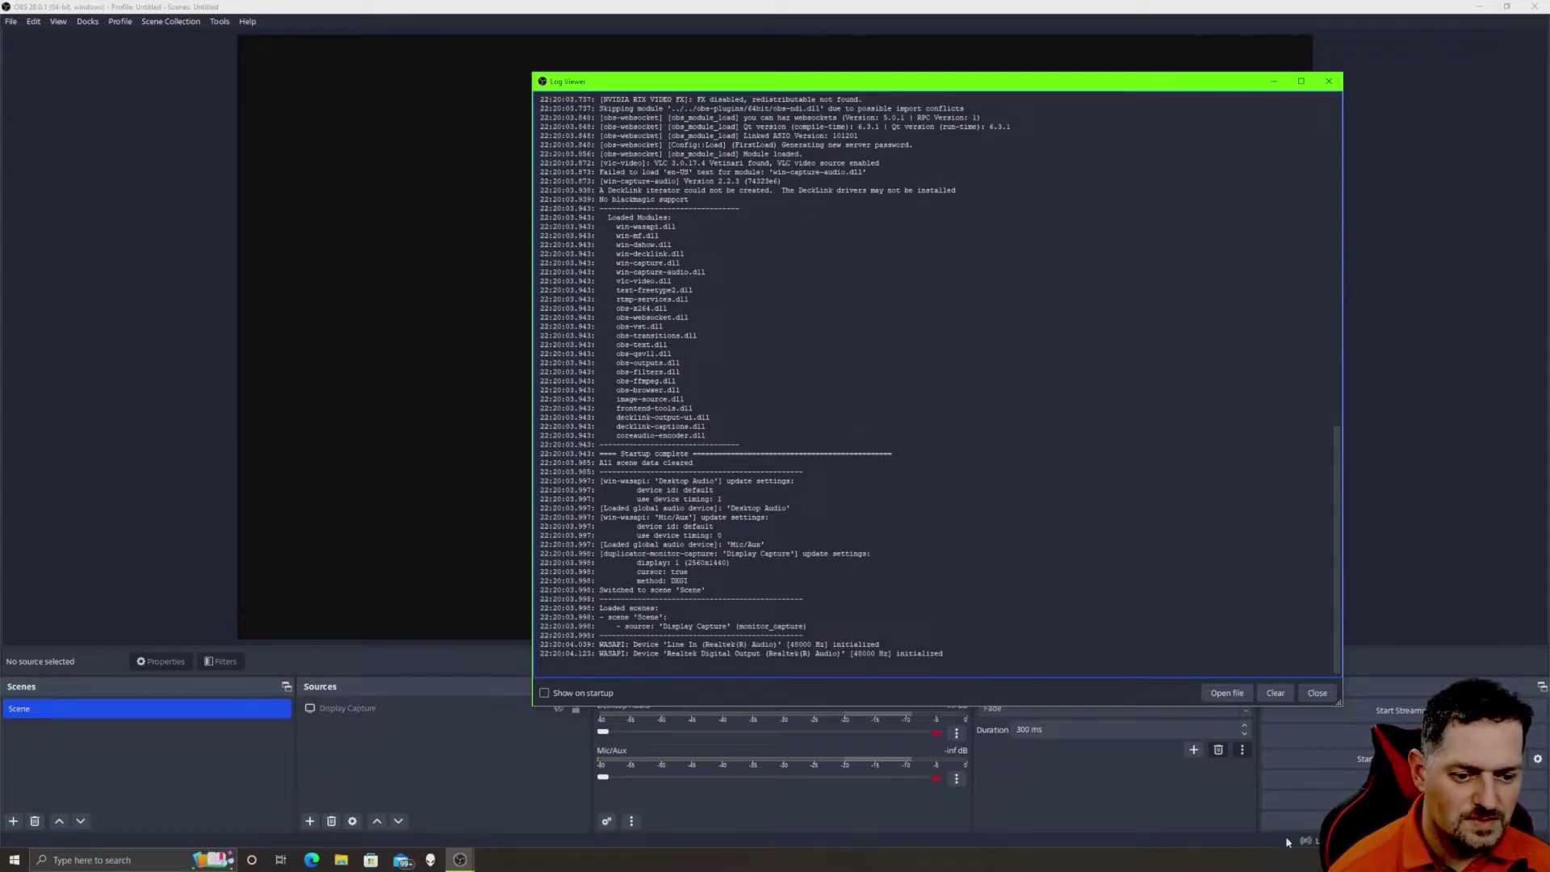
left_click(1322, 694)
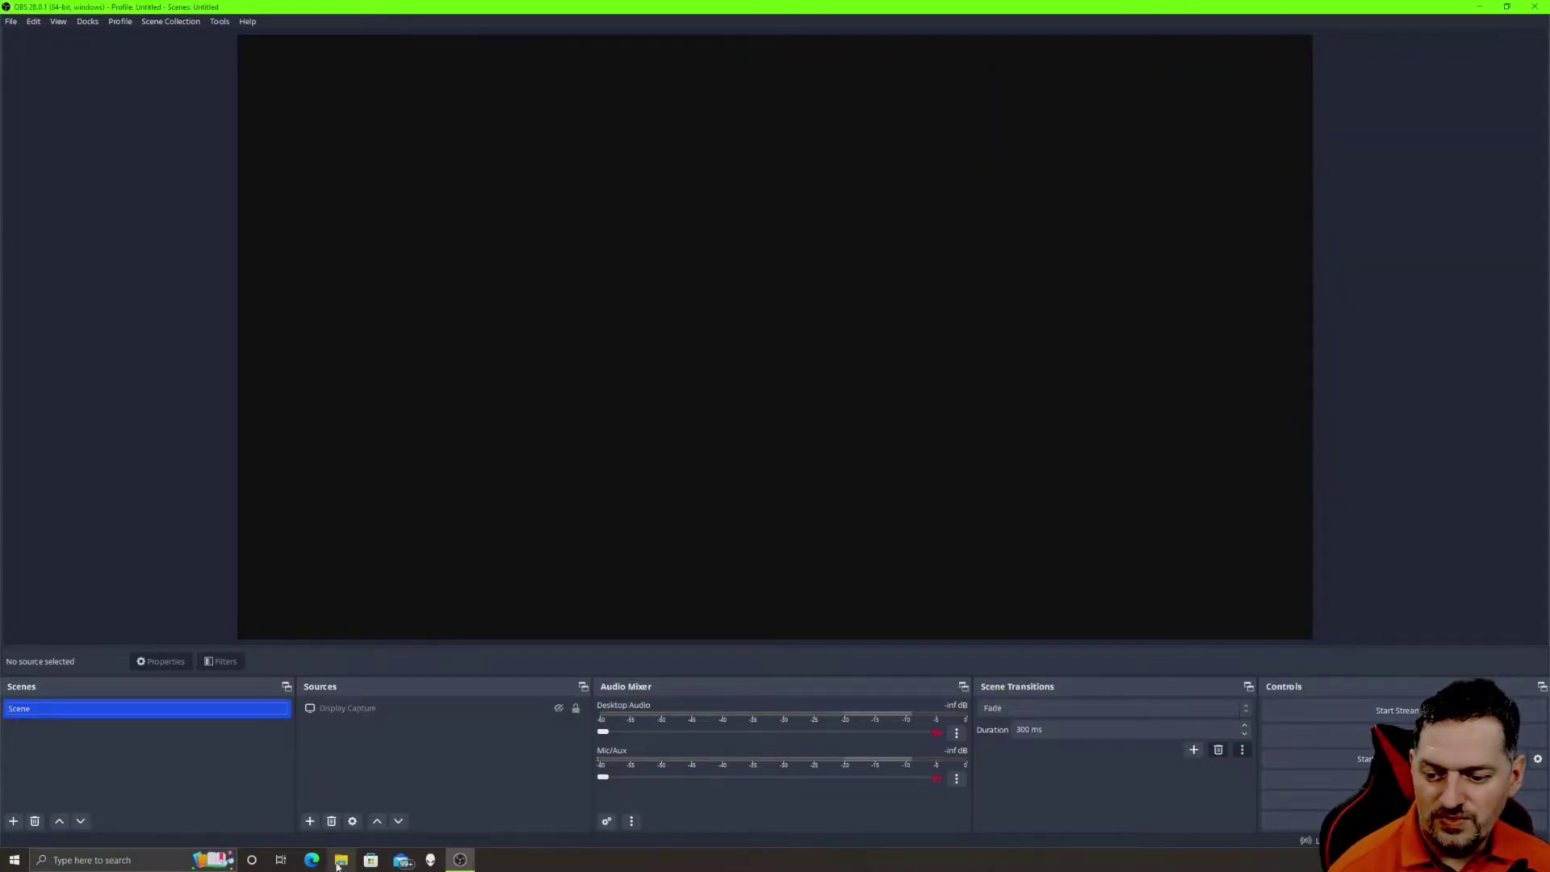
Browse File Explorer to C:\Program Files\obs-studio\obs-plugins\64bit
left_click(340, 860)
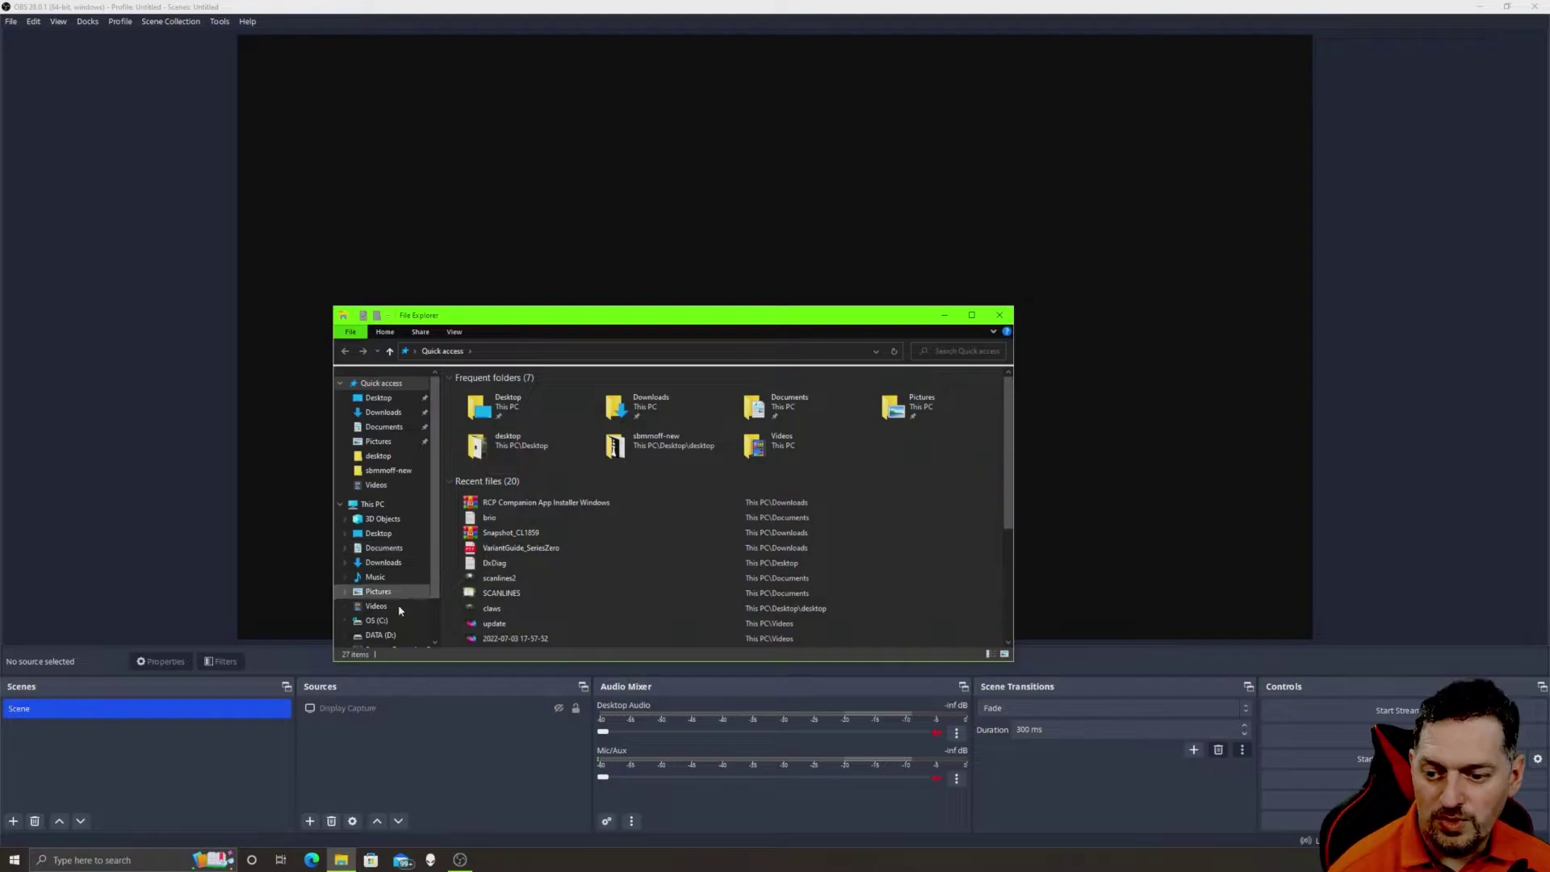
left_click(376, 621)
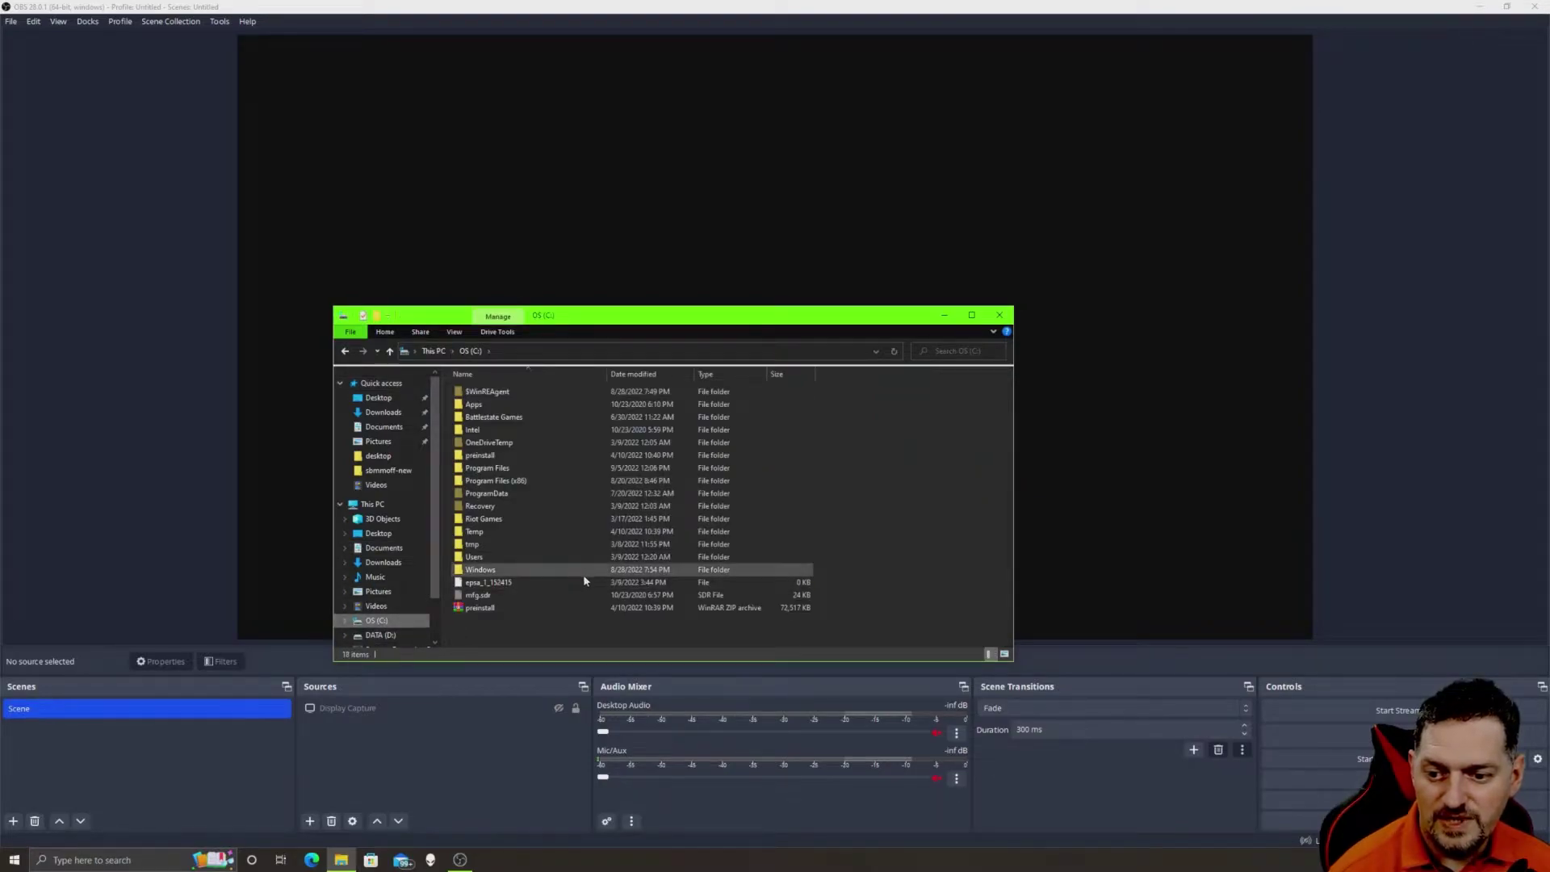
double_click(496, 471)
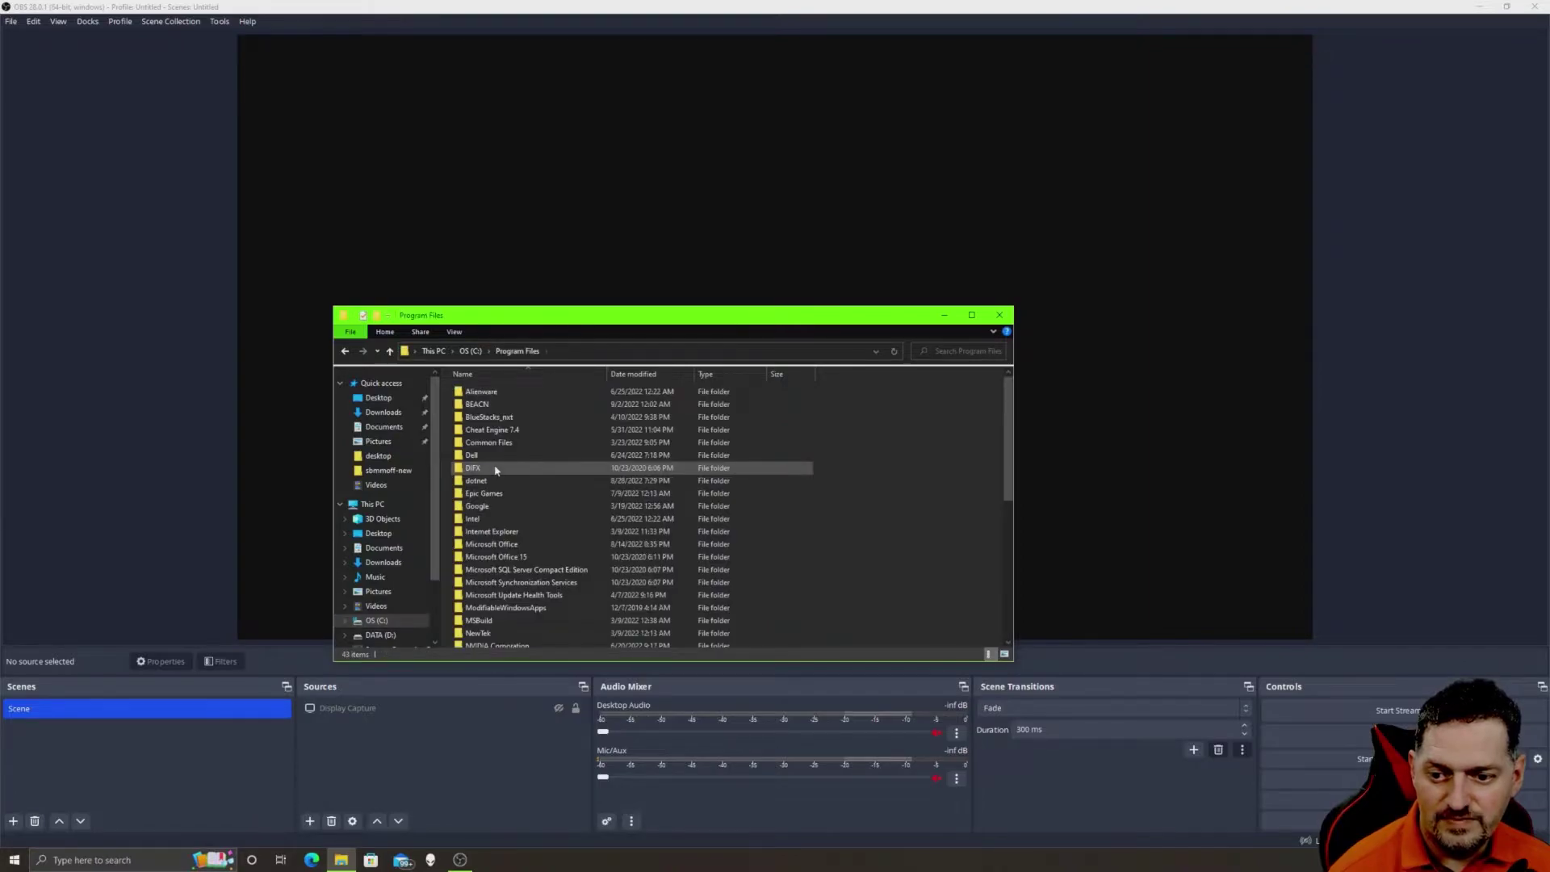
scroll(495, 471, "down", 2)
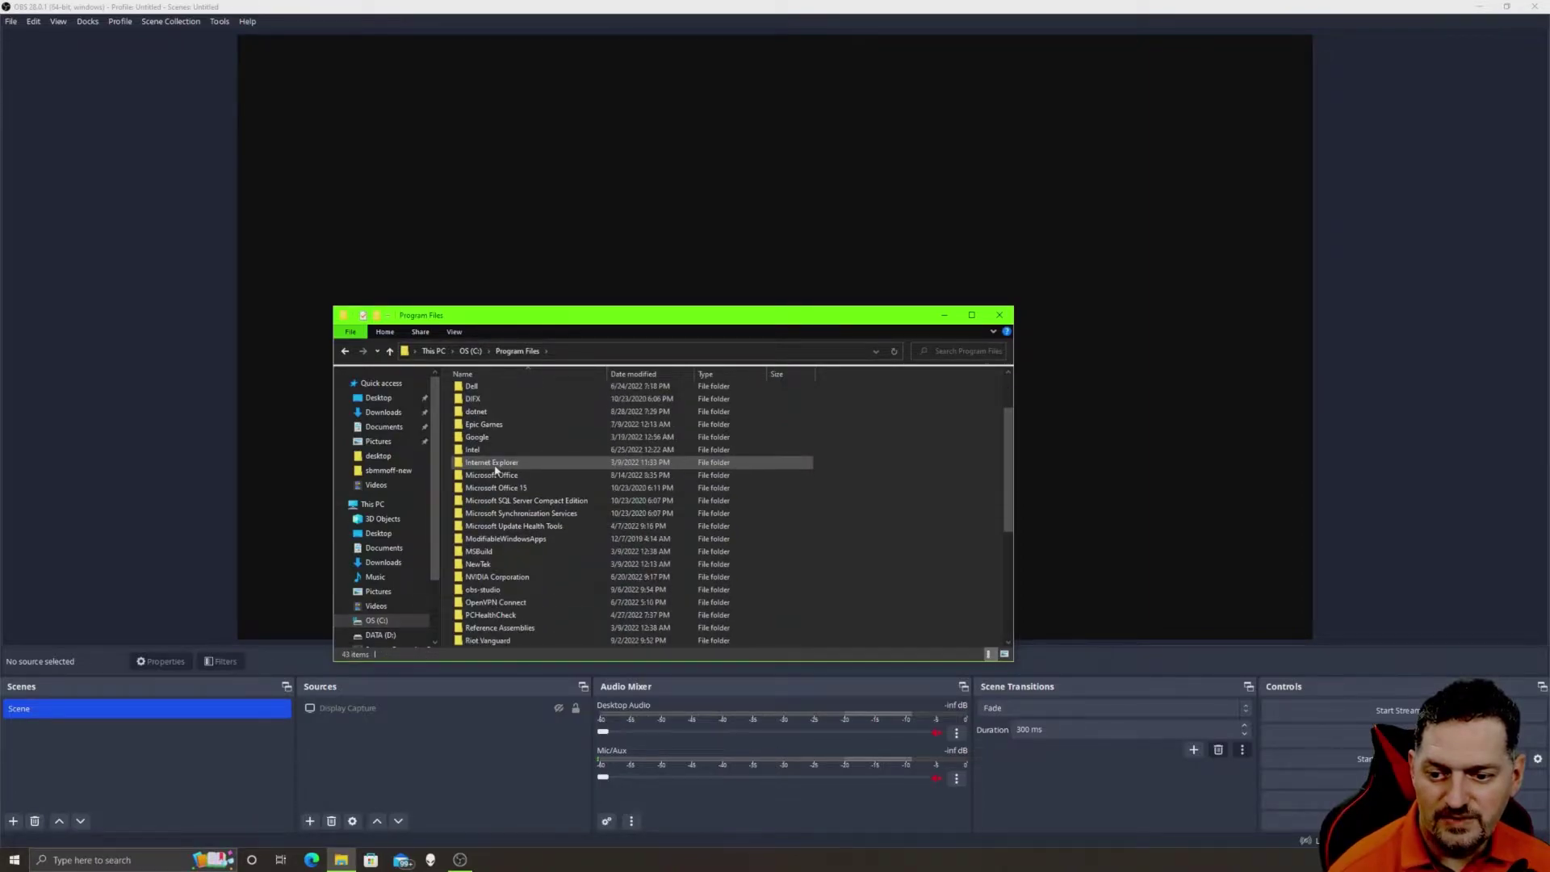
double_click(476, 590)
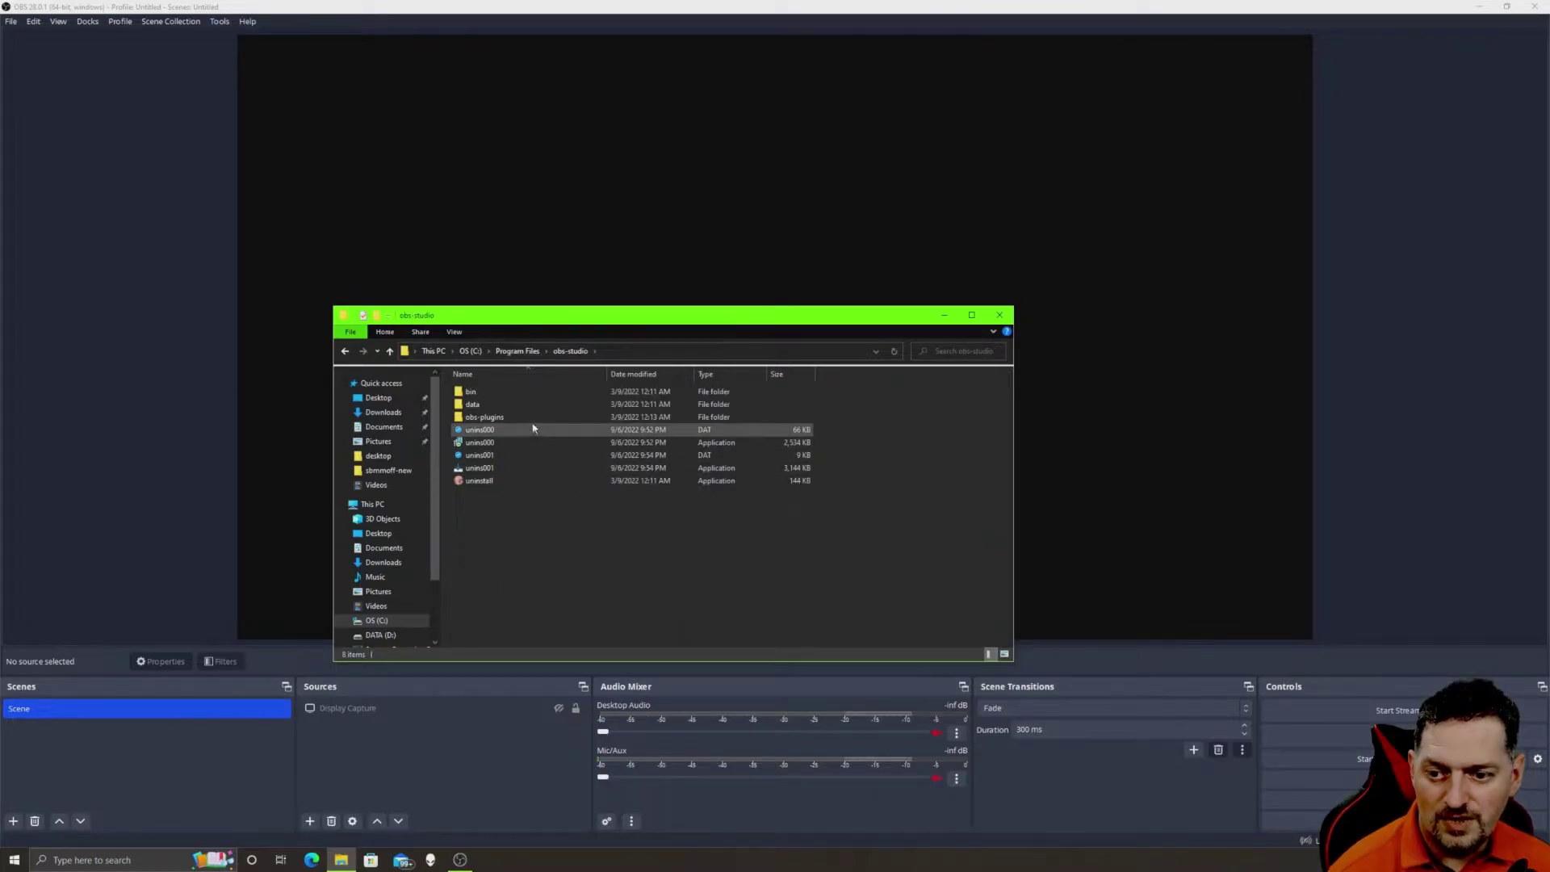
double_click(498, 417)
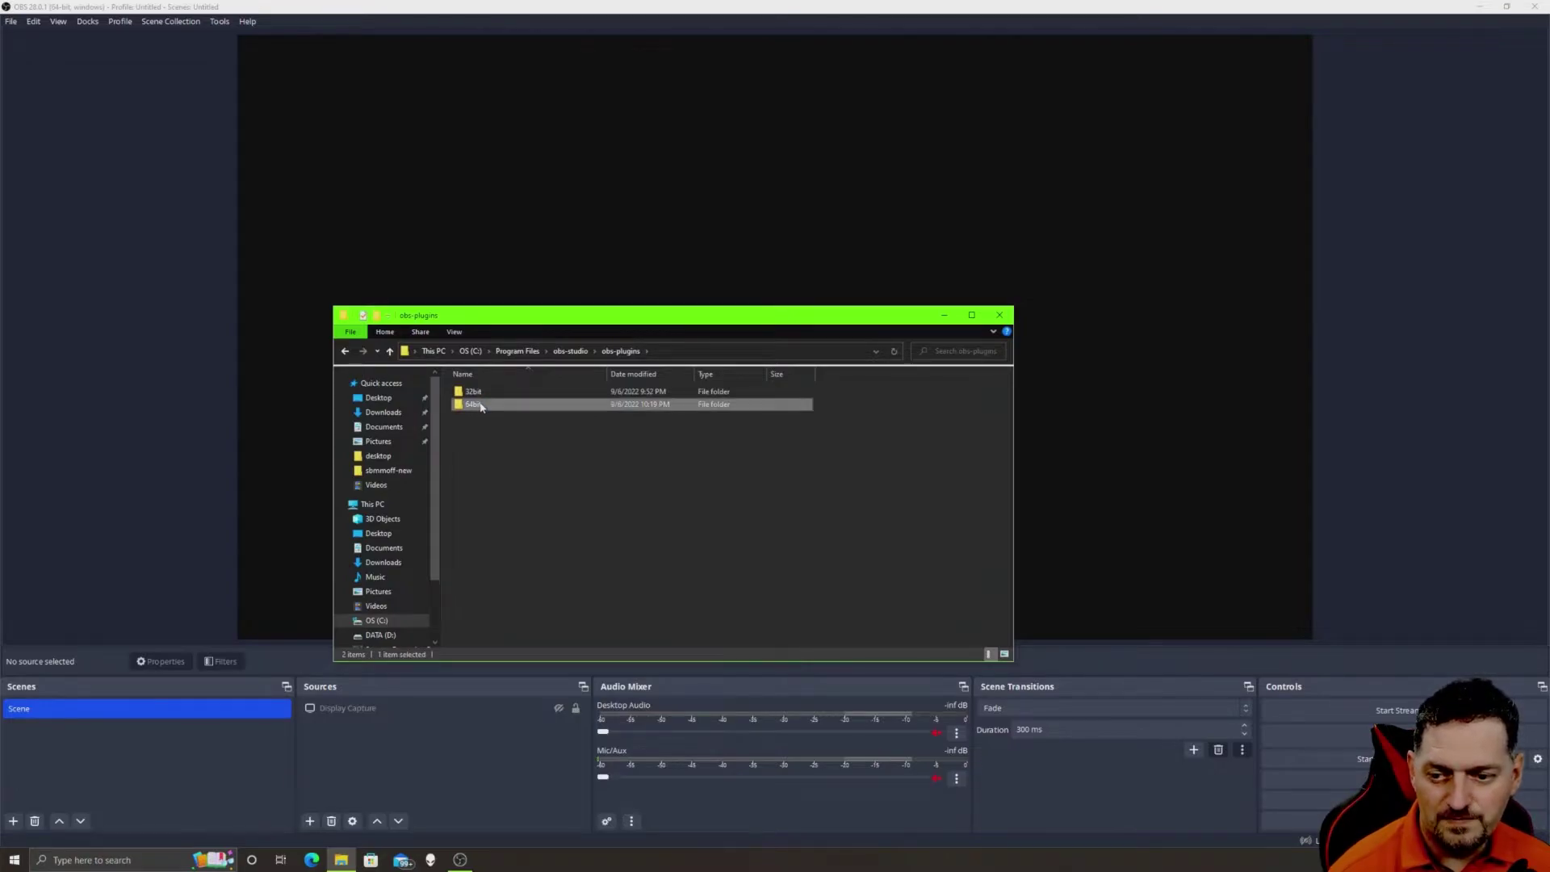
double_click(474, 406)
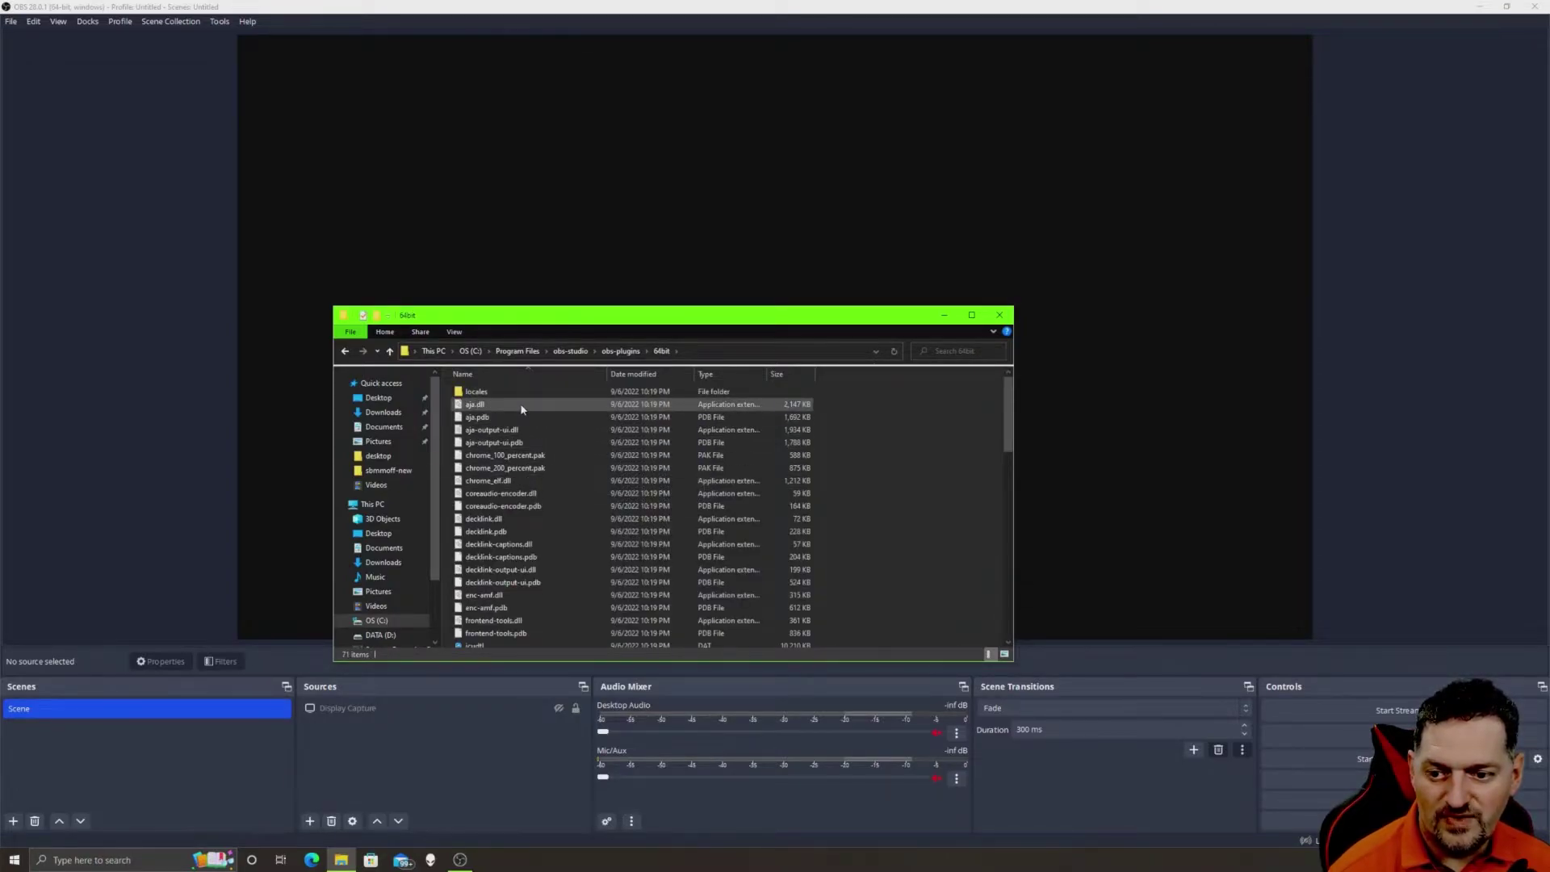
scroll(500, 414, "down", 3)
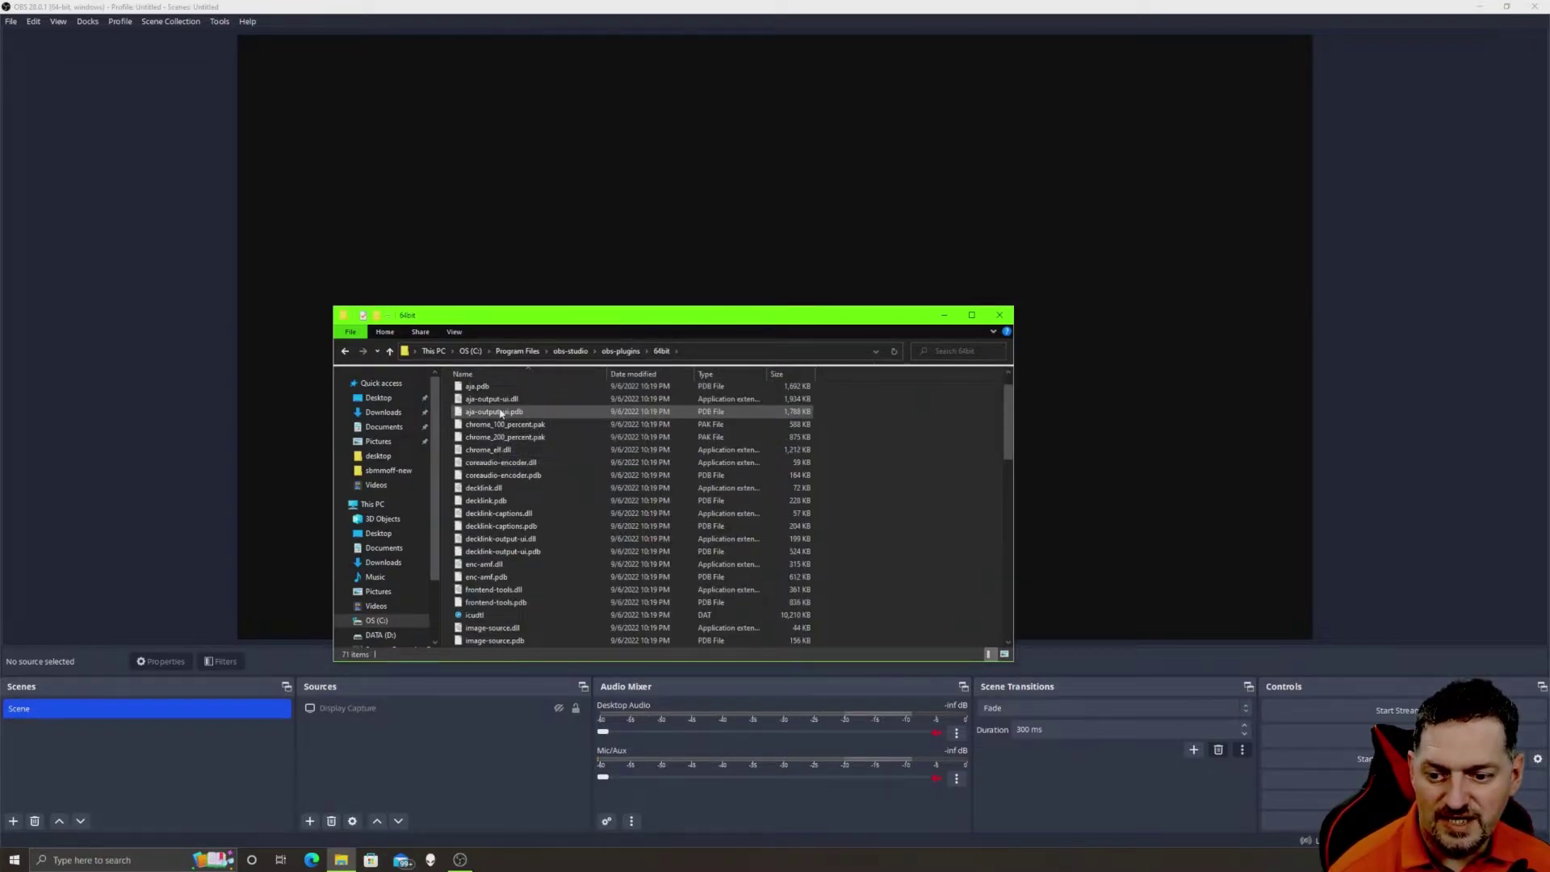
scroll(493, 565, "down", 3)
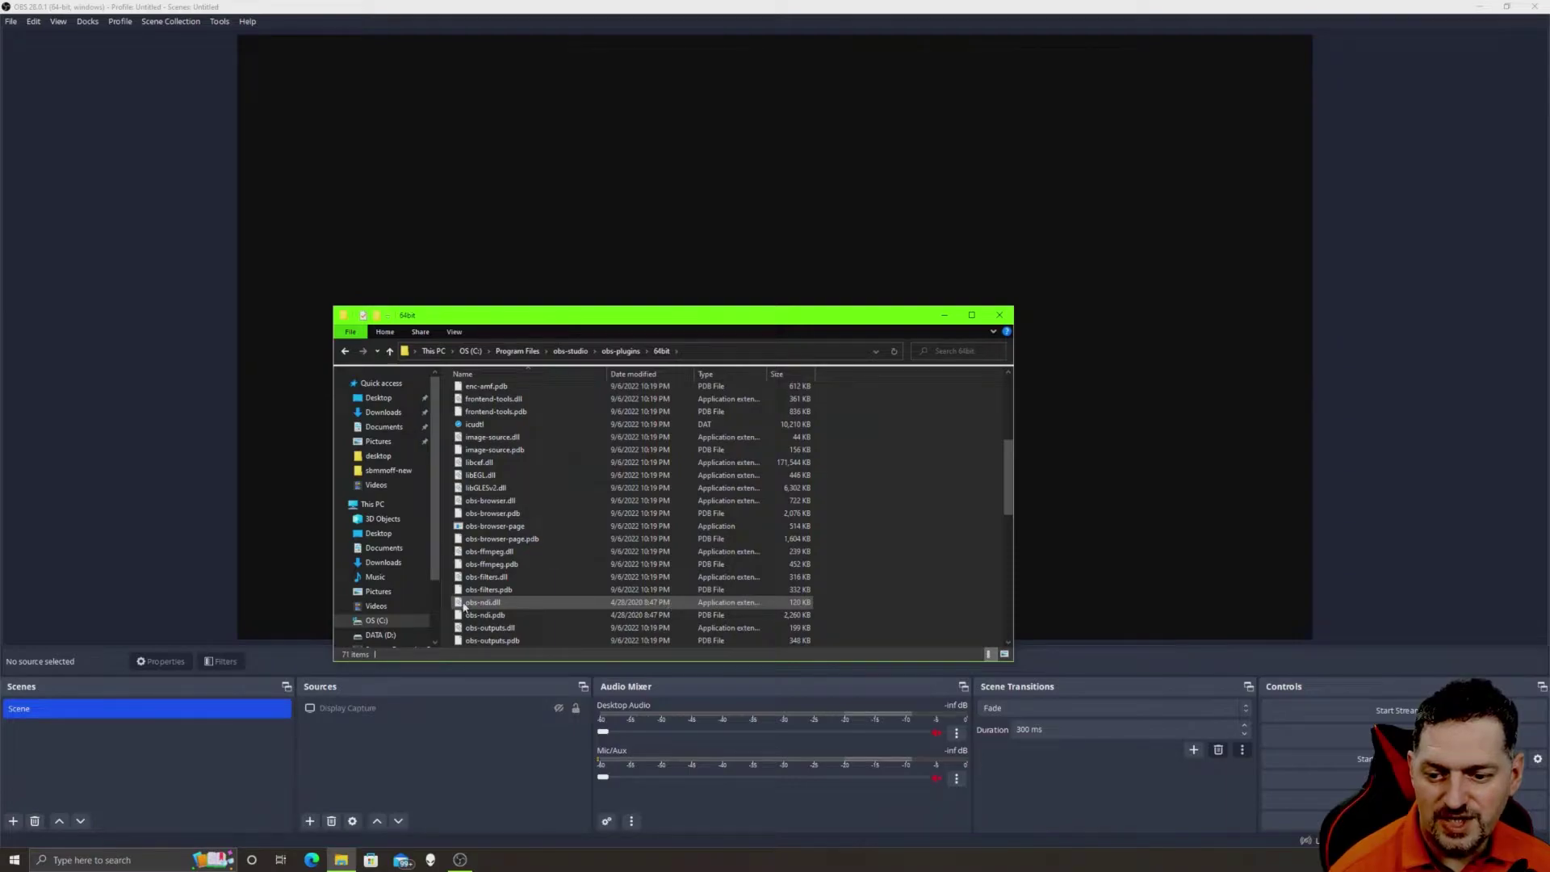
Delete obs-ndi.dll and obs-ndi.pdb, then close the folder window
left_click(492, 605)
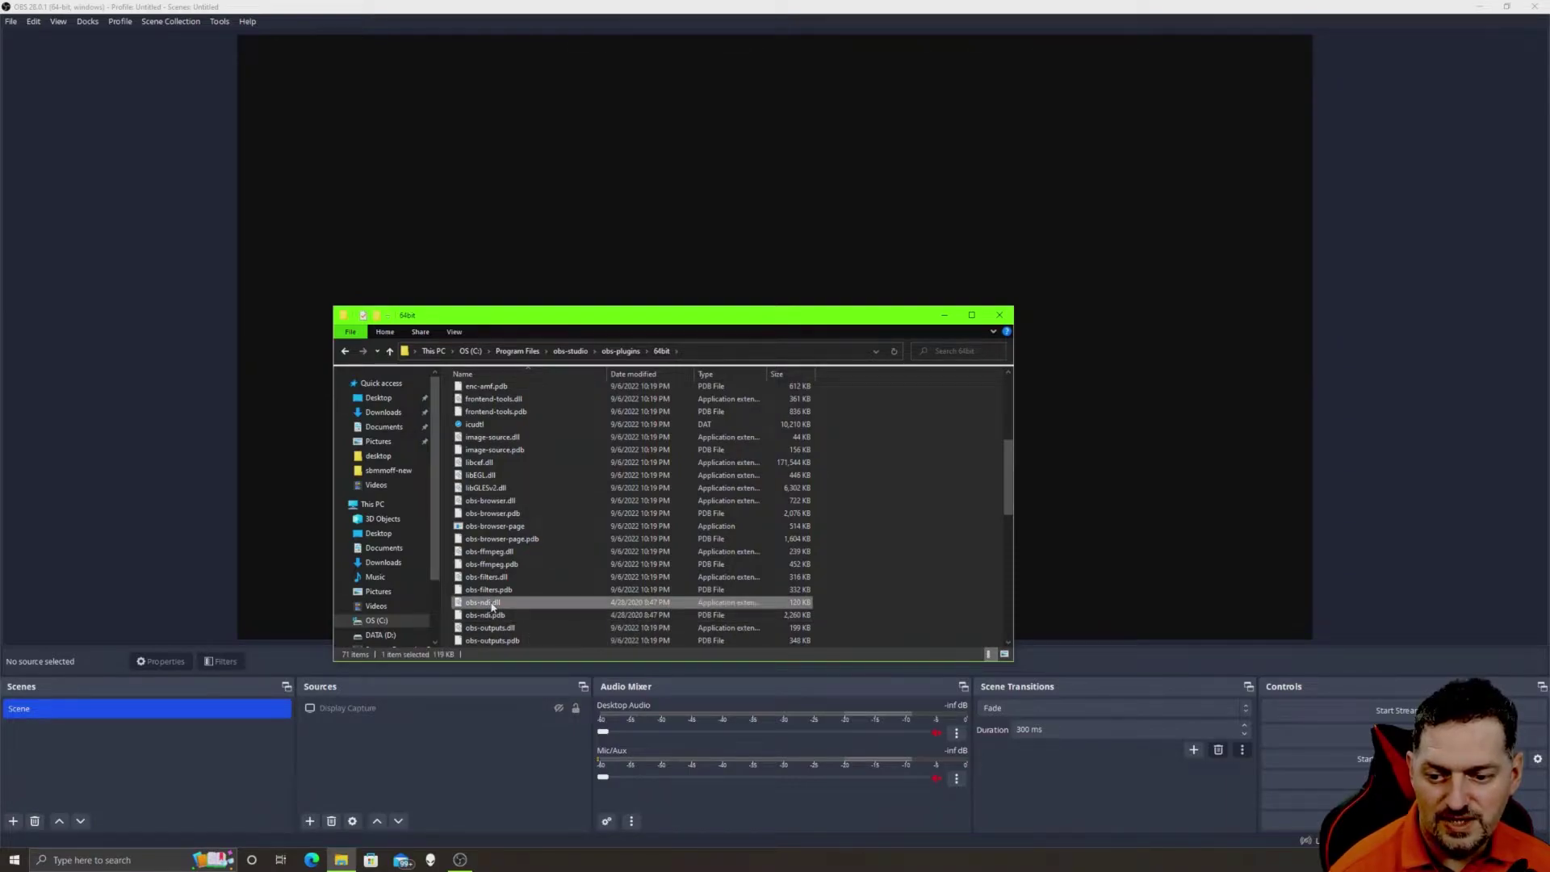
left_click(500, 616, "ctrl")
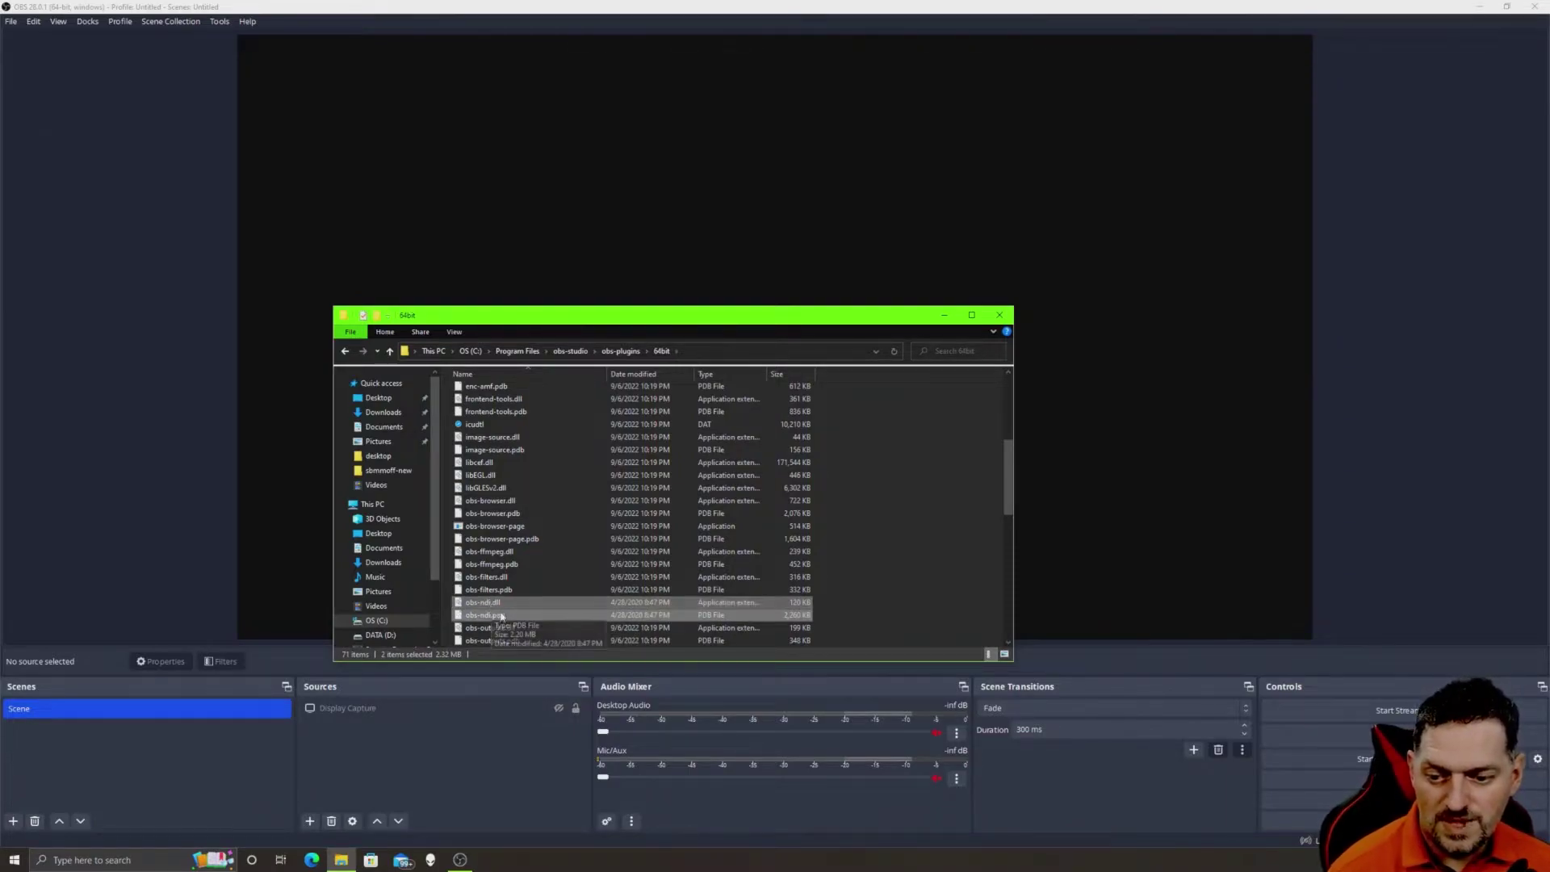
right_click(505, 604)
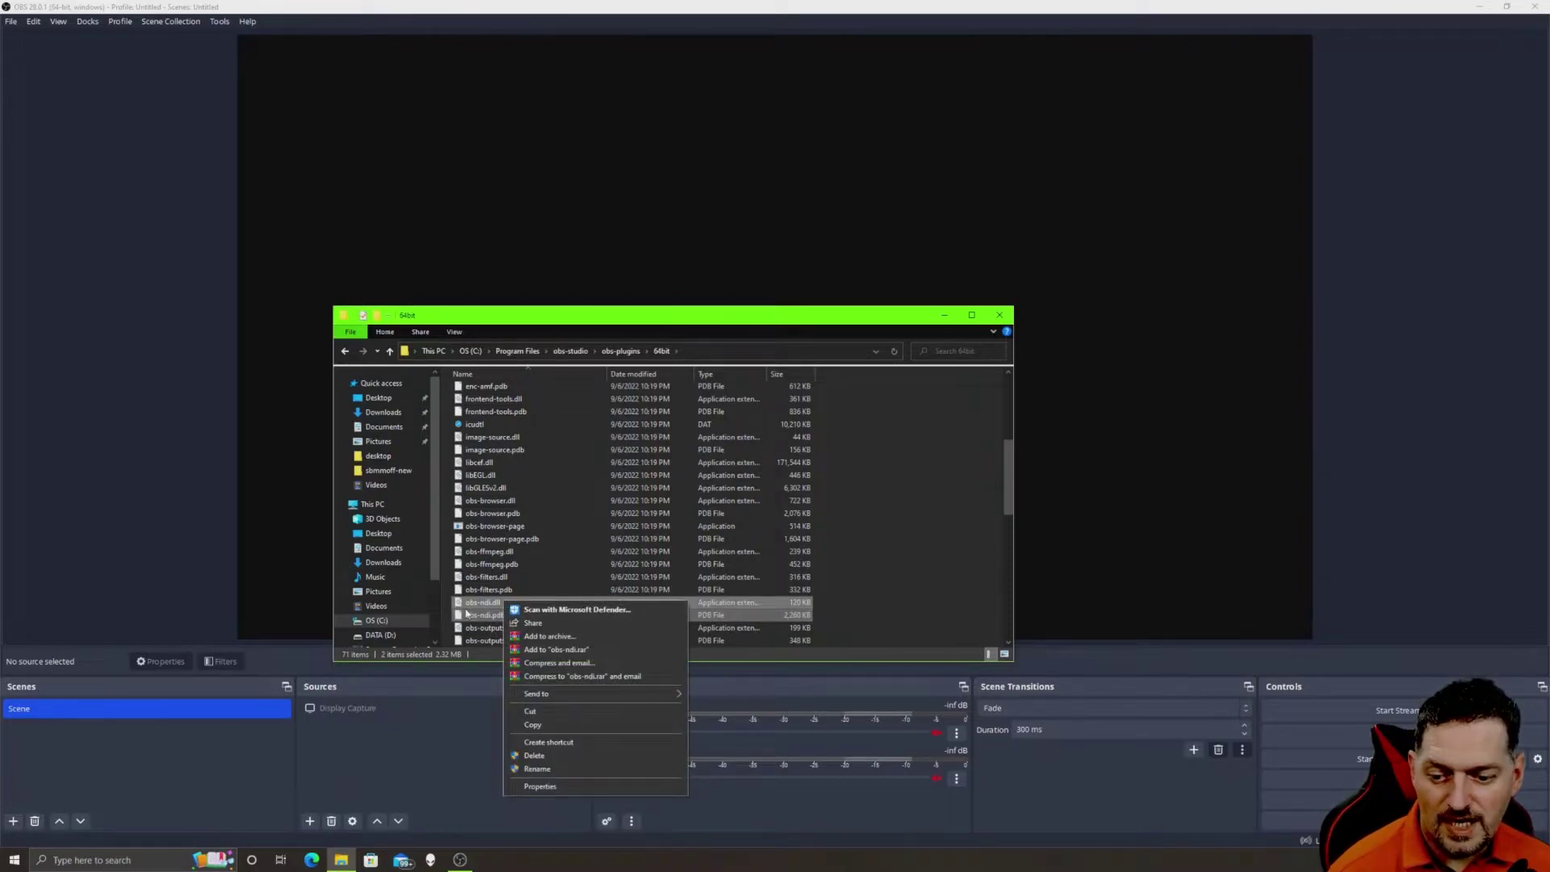
left_click(534, 754)
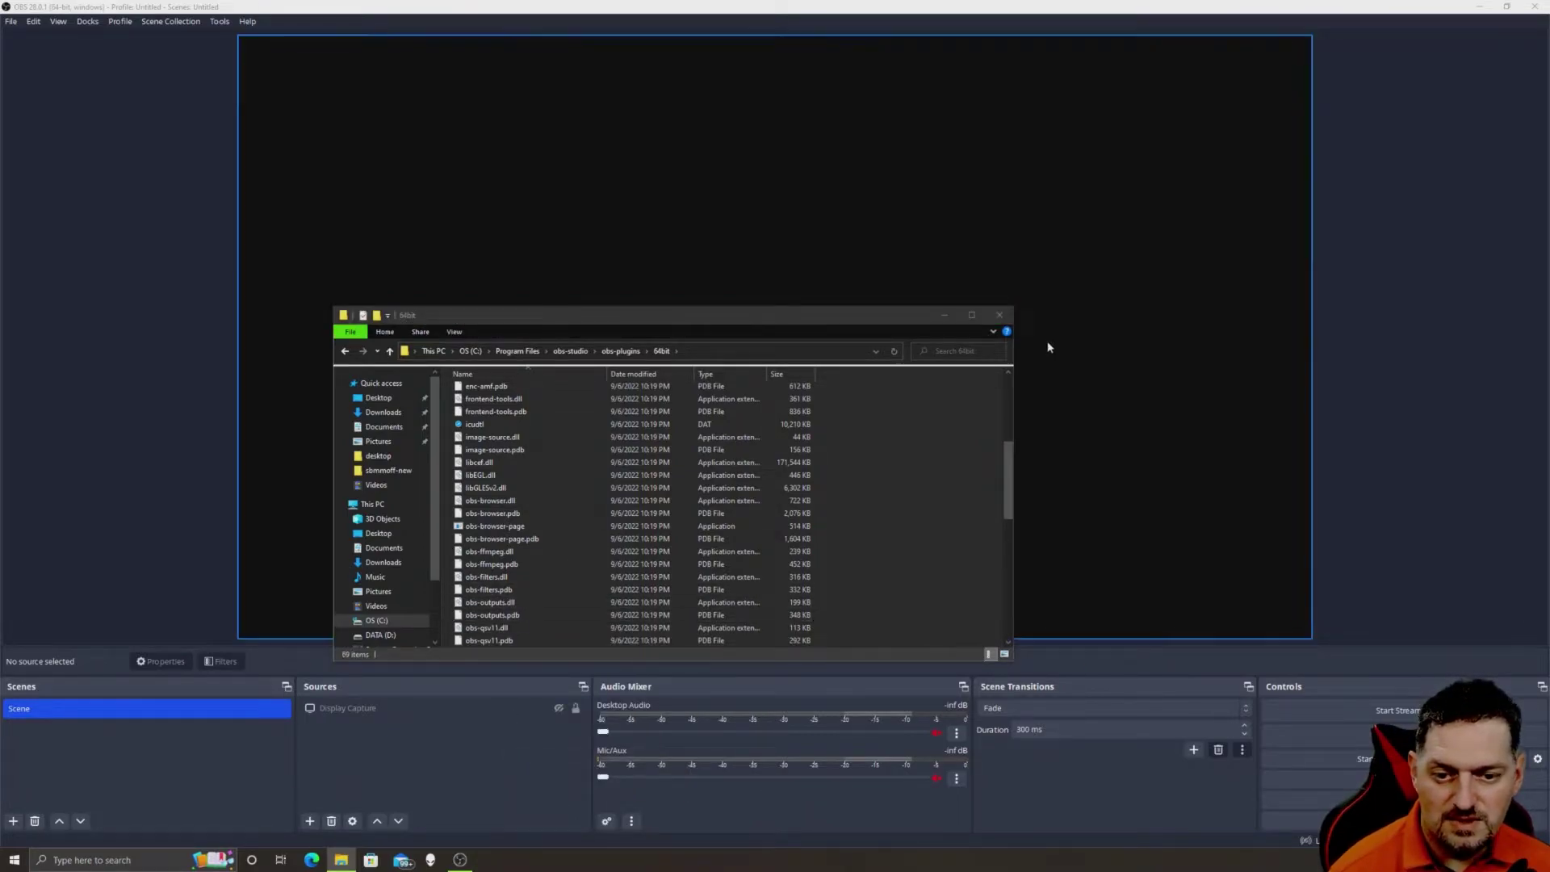
left_click(1001, 317)
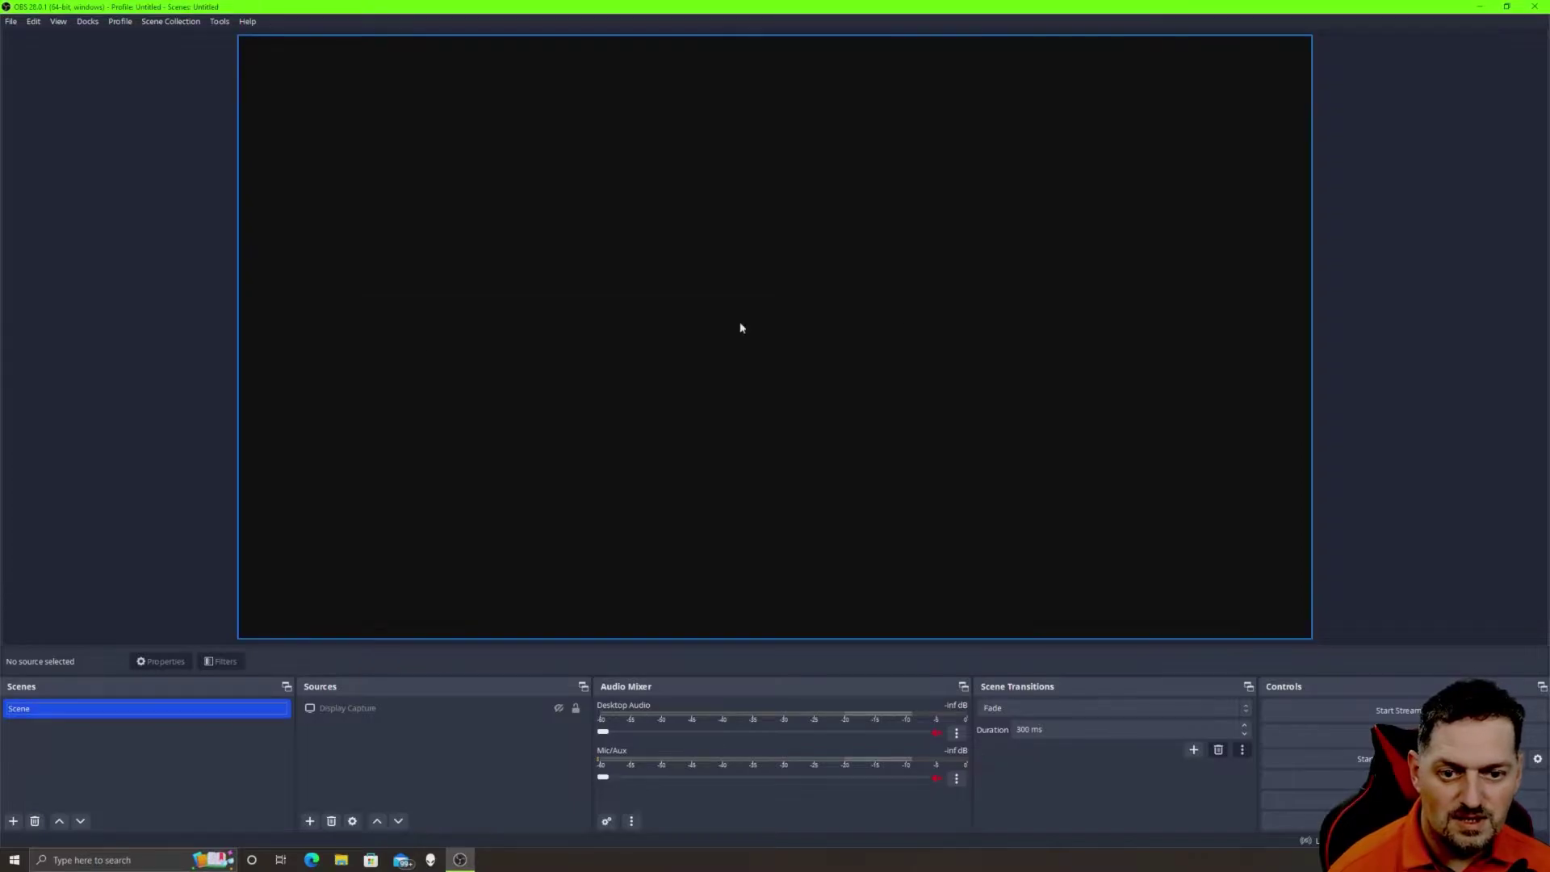
Quit OBS Studio and relaunch it from the taskbar
left_click(1541, 8)
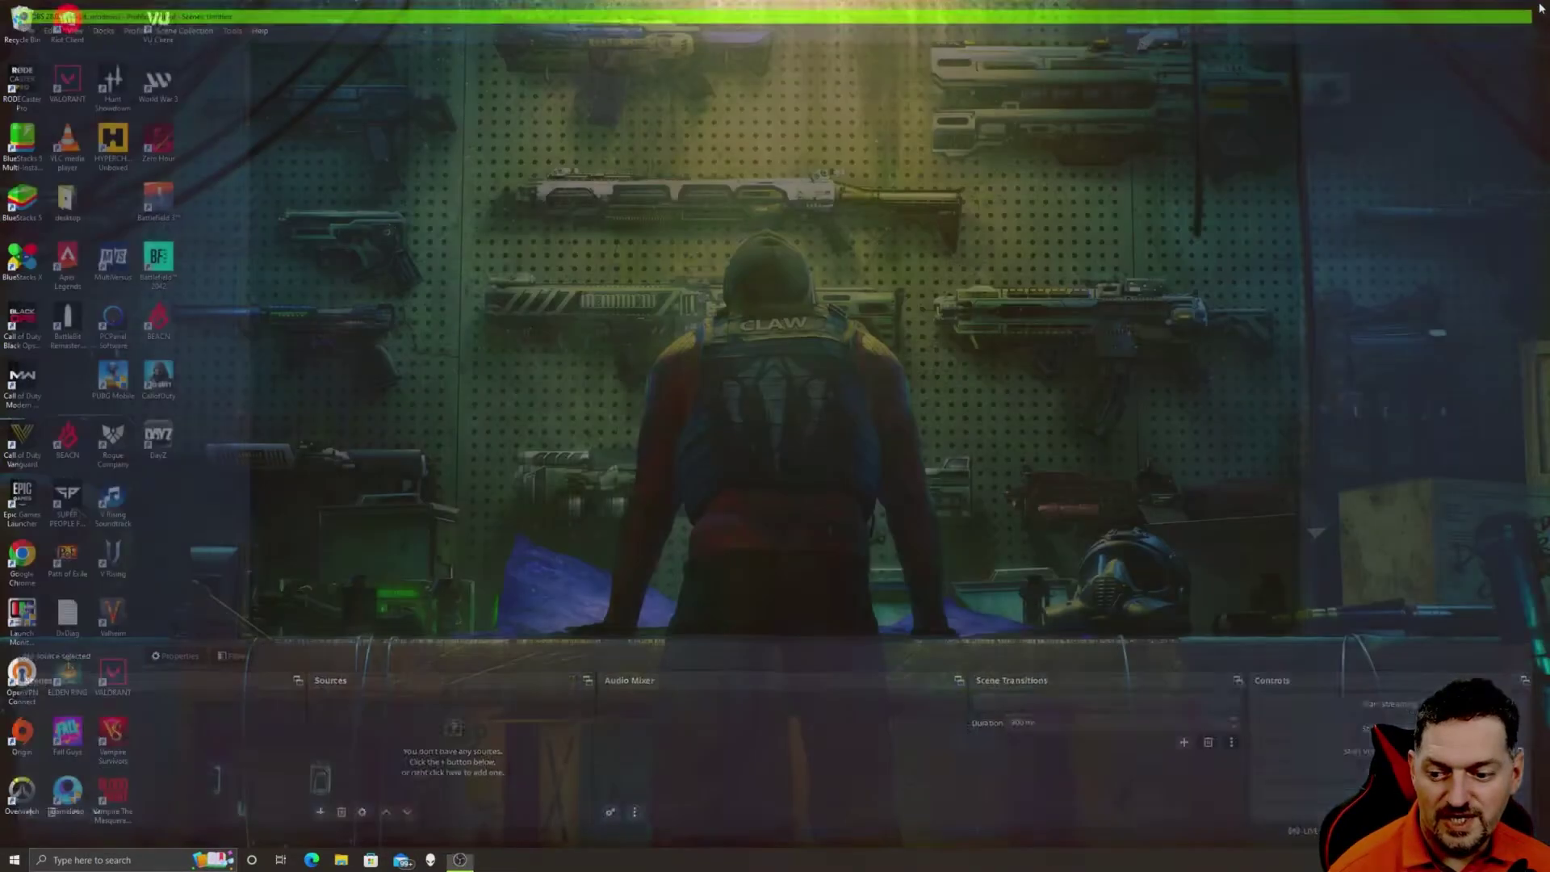
left_click(121, 859)
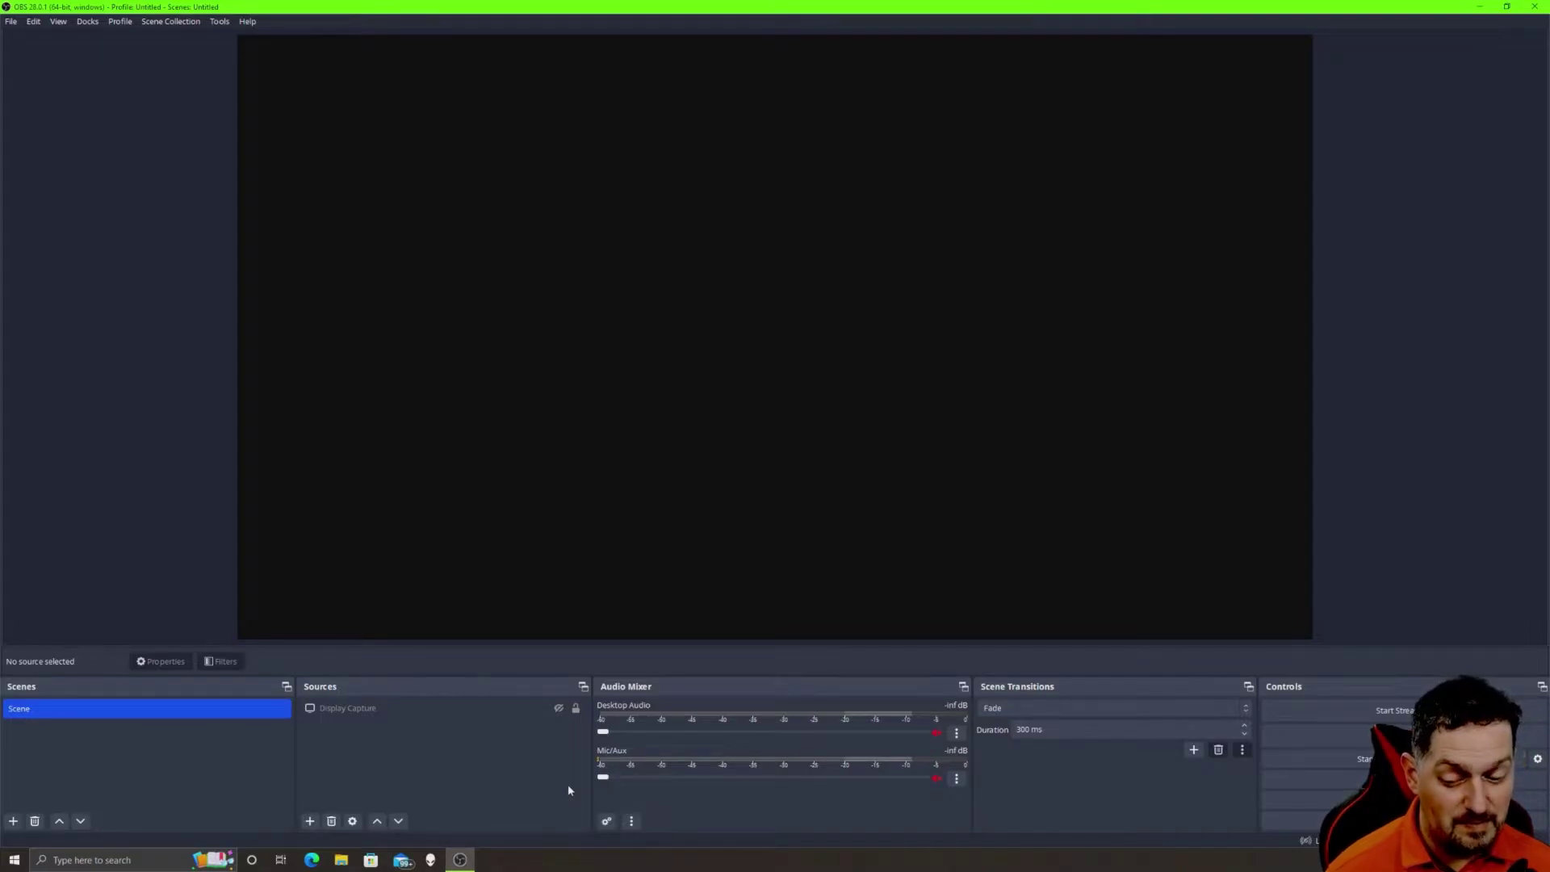
Open the StreamFX resource page on OBS Forums and go to its download page
left_click(312, 859)
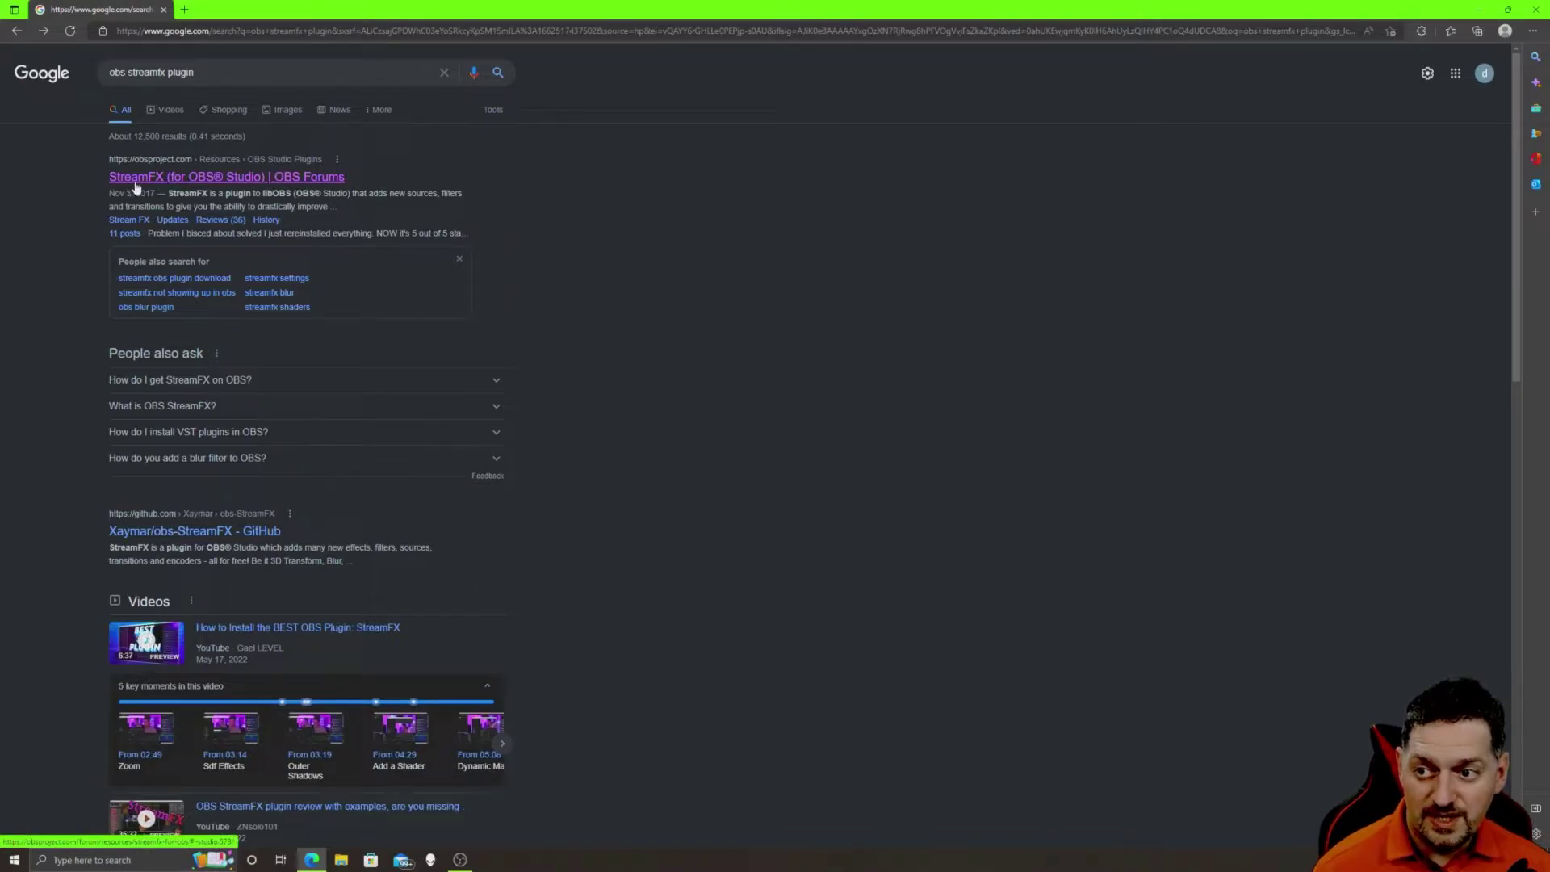
left_click(270, 177)
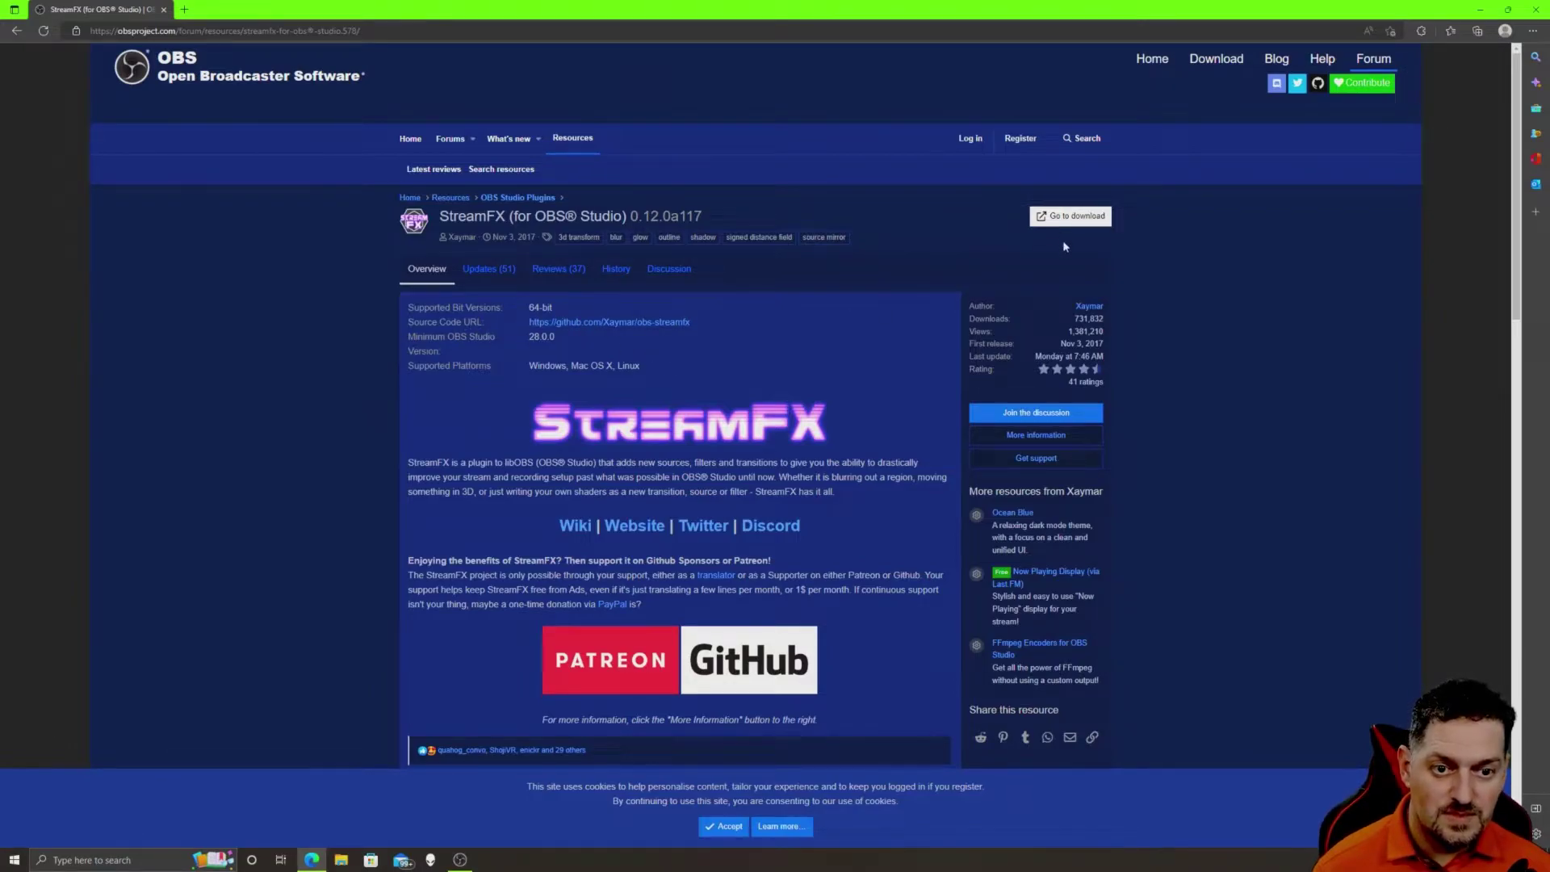
left_click(1071, 216)
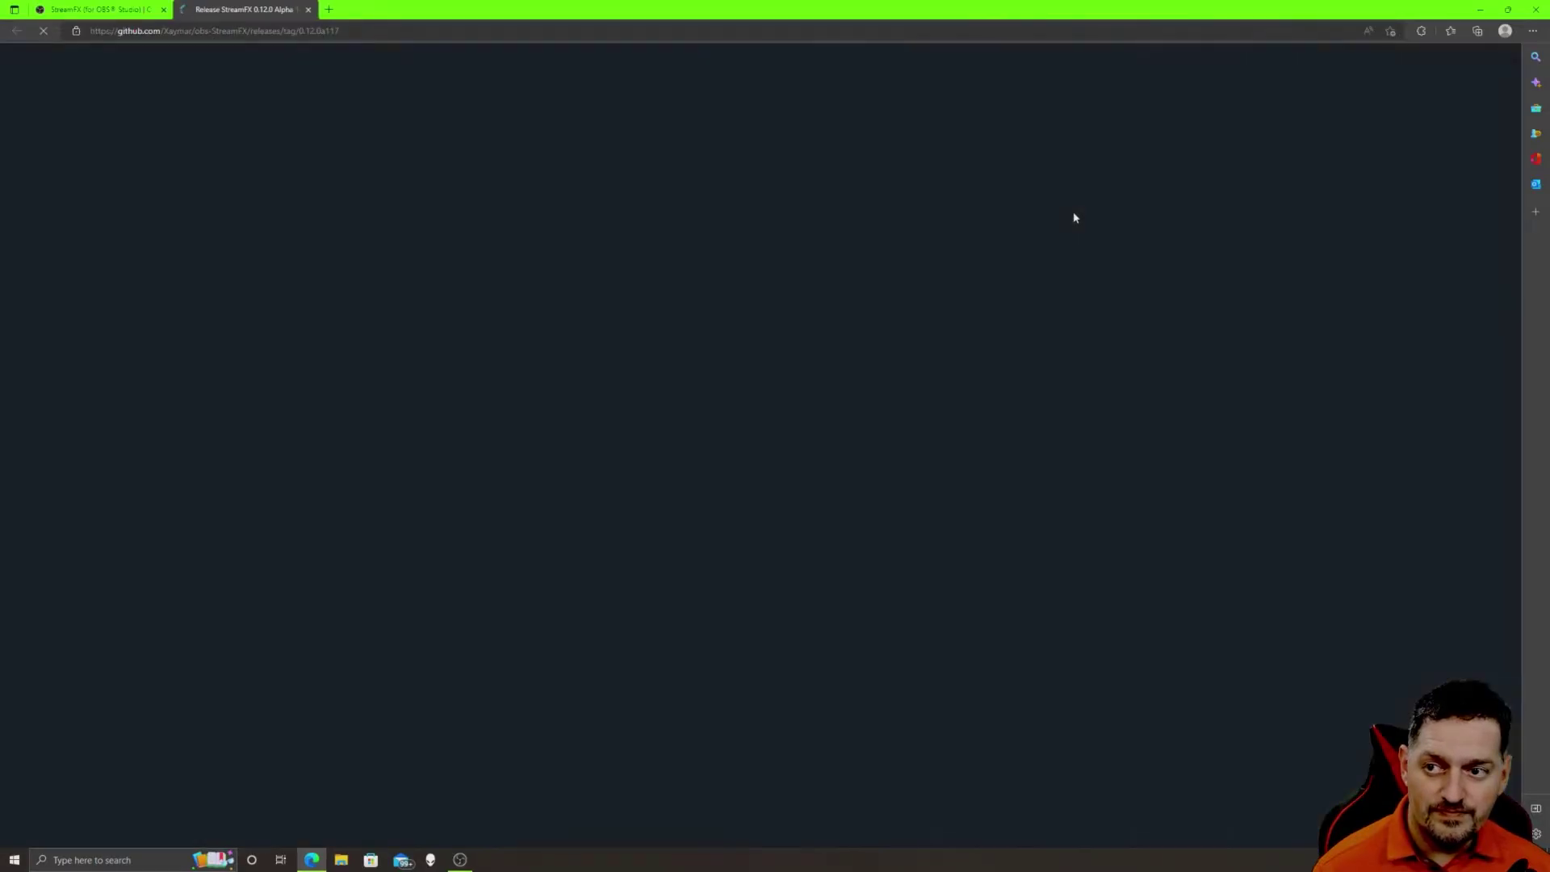
Download the StreamFX 0.12.0a117 Windows installer from the release assets and show downloads
scroll(882, 392, "down", 7)
scroll(880, 388, "down", 8)
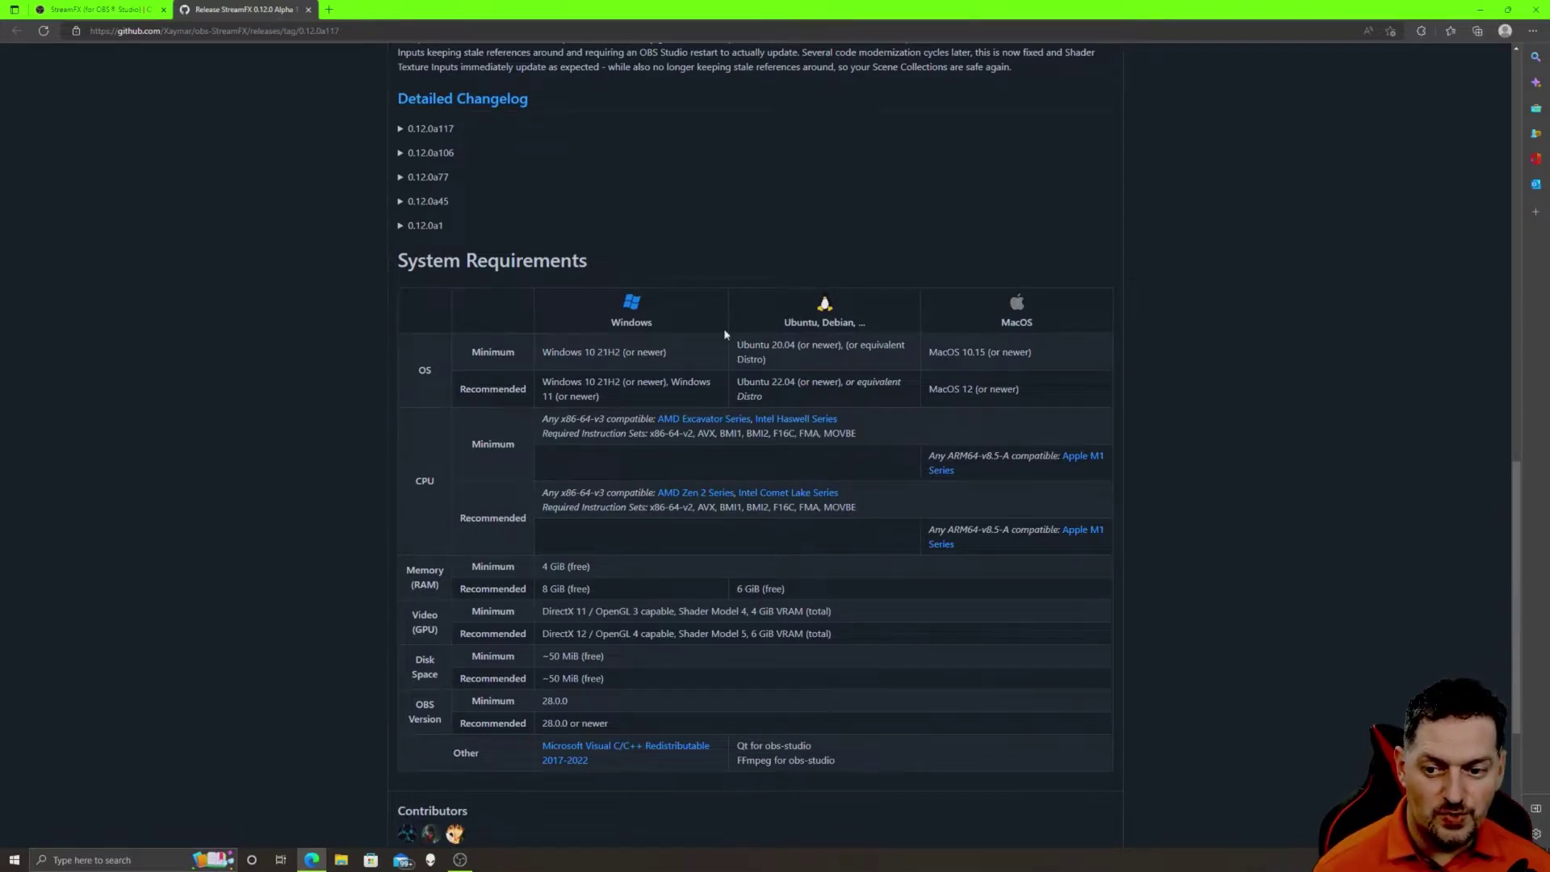
scroll(724, 328, "down", 3)
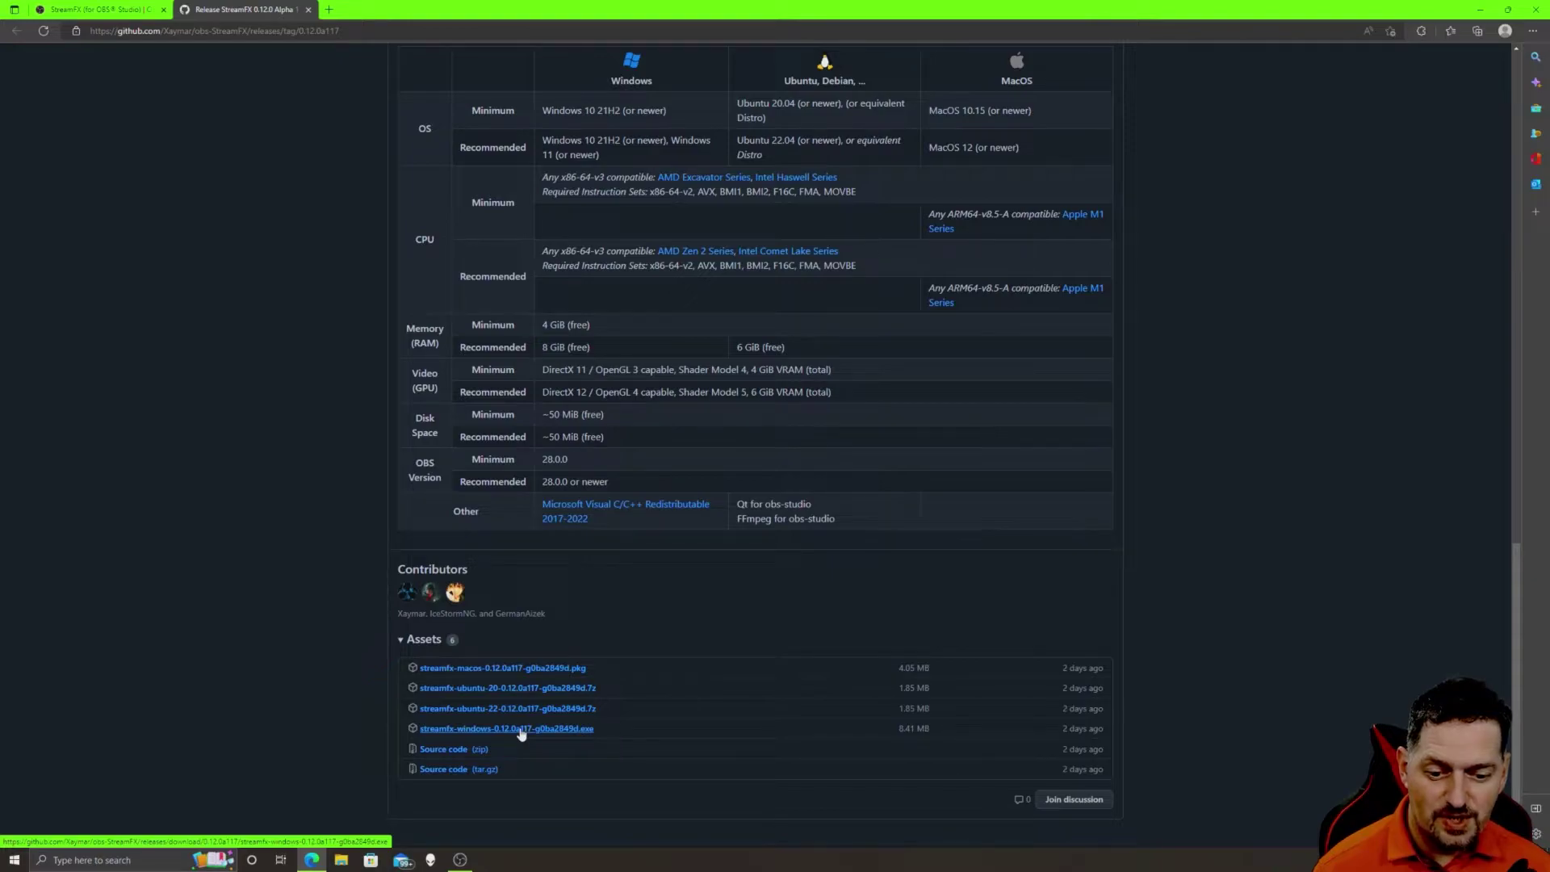
left_click(520, 729)
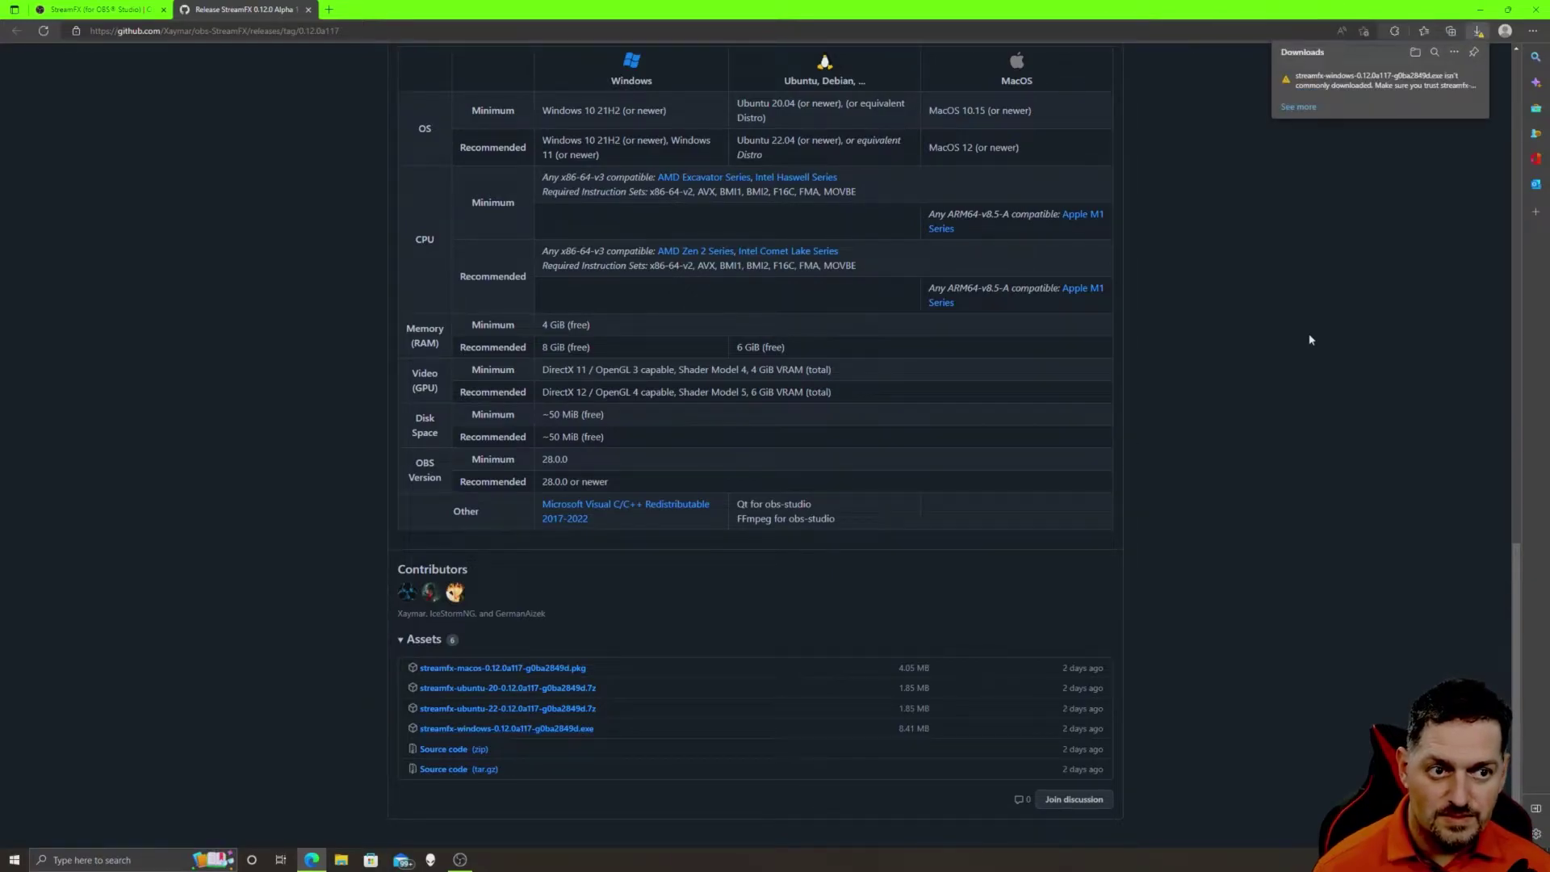
left_click(1299, 108)
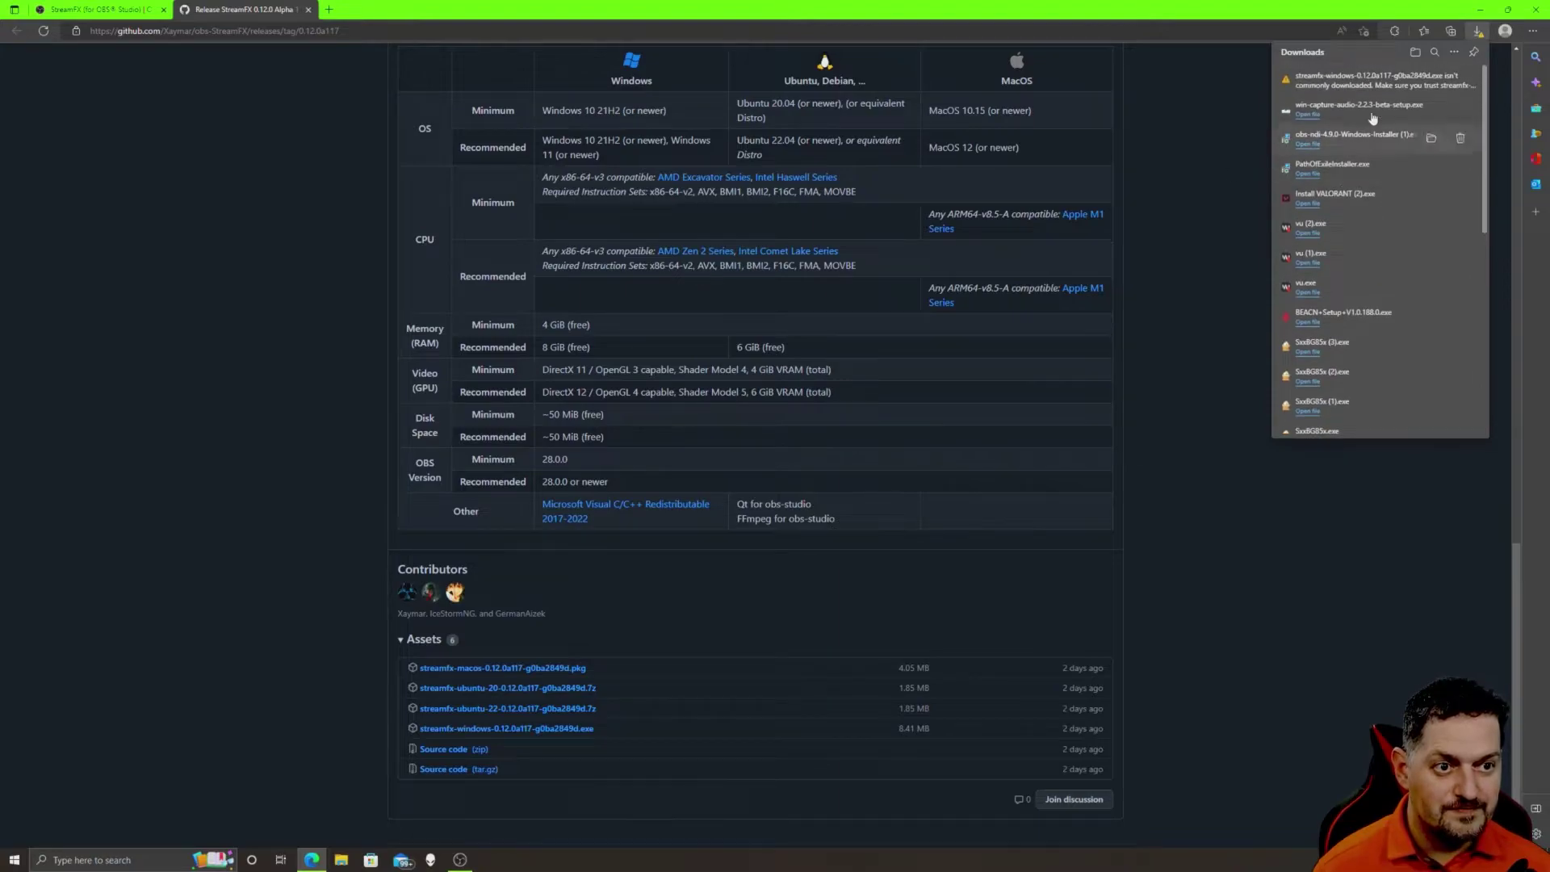
Keep the flagged StreamFX installer download anyway
left_click(1461, 81)
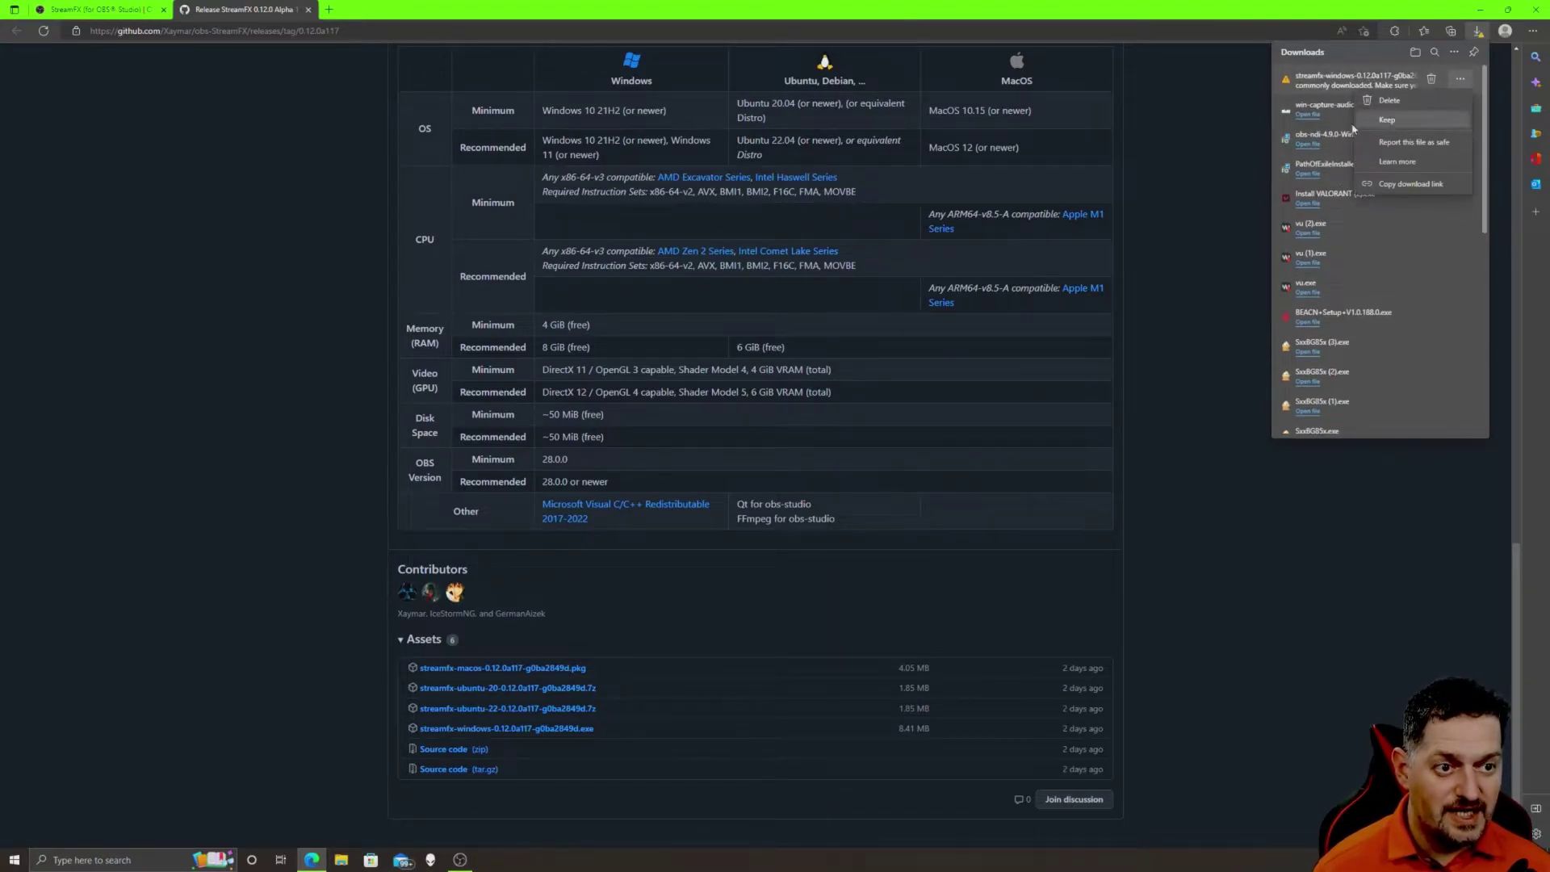
left_click(1384, 123)
left_click(1340, 255)
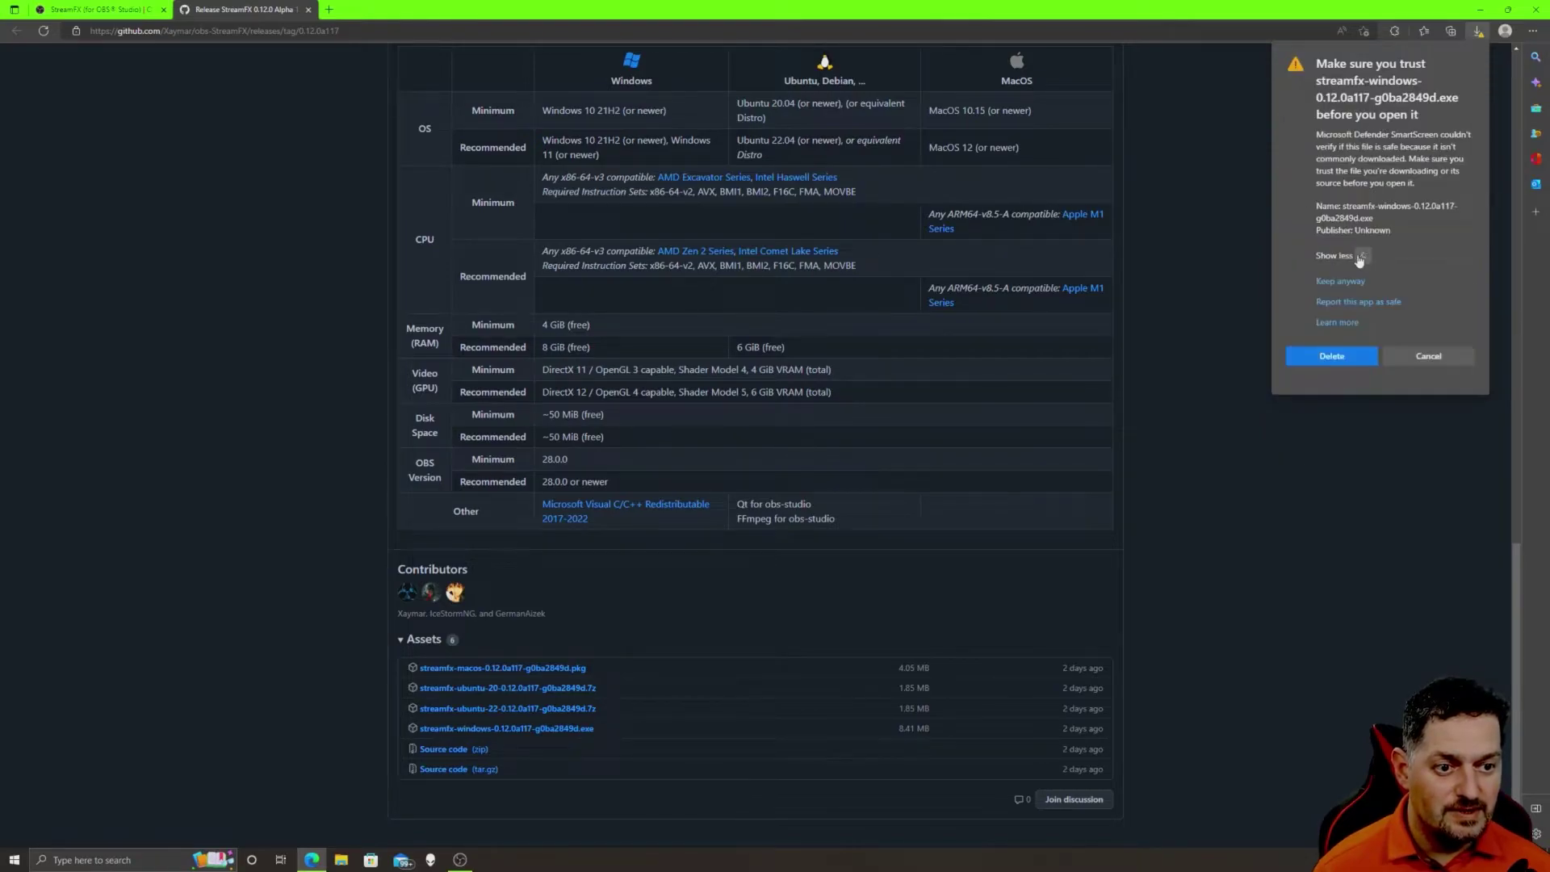
left_click(1336, 289)
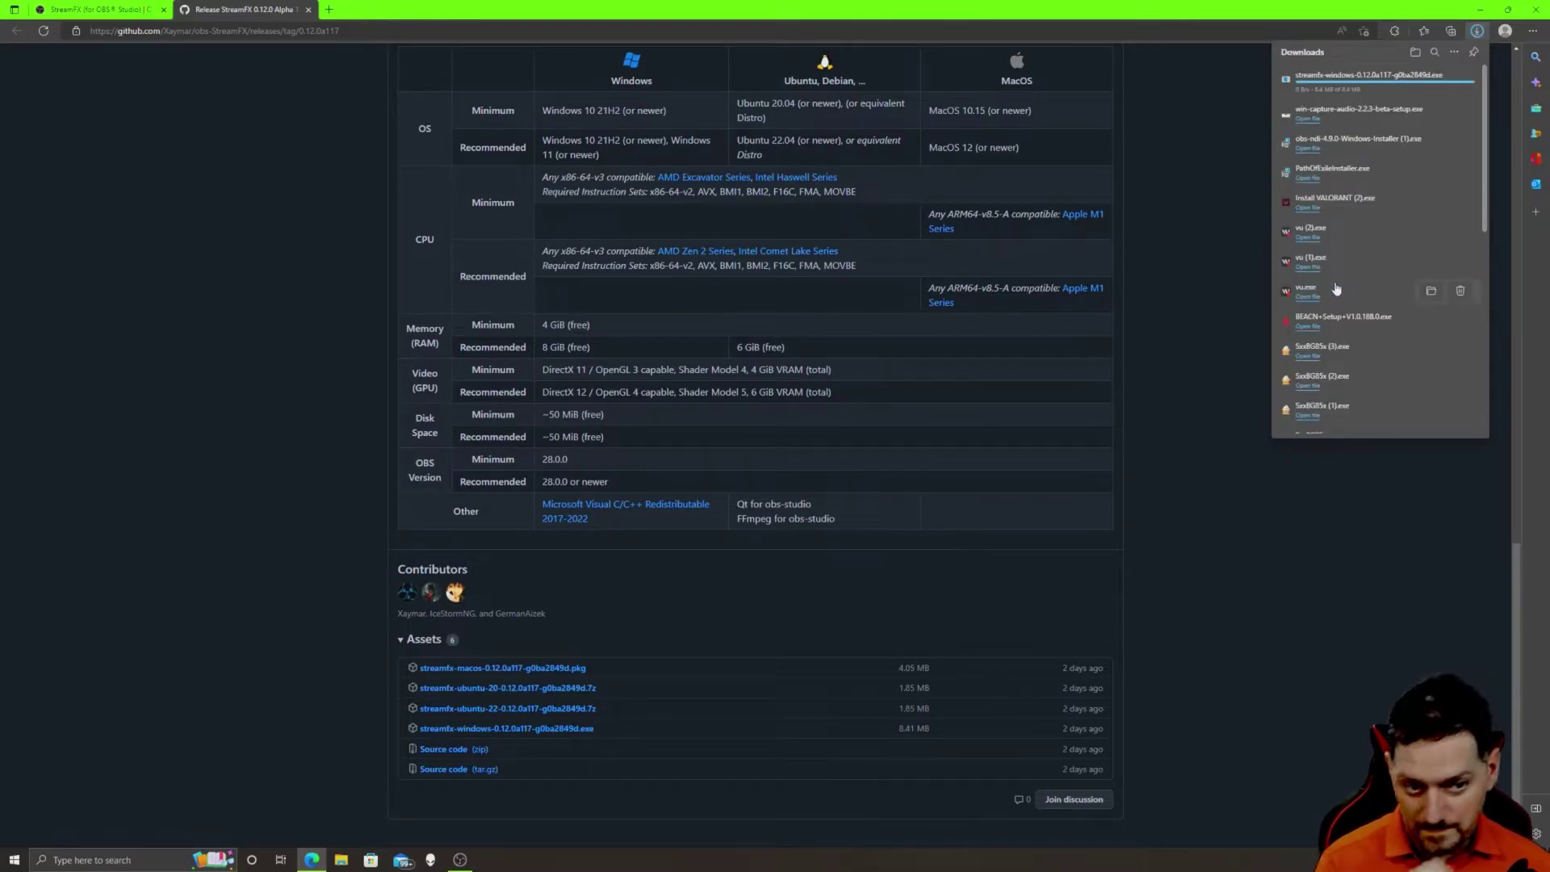
Run the StreamFX installer past SmartScreen for all users and accept the license
left_click(1346, 89)
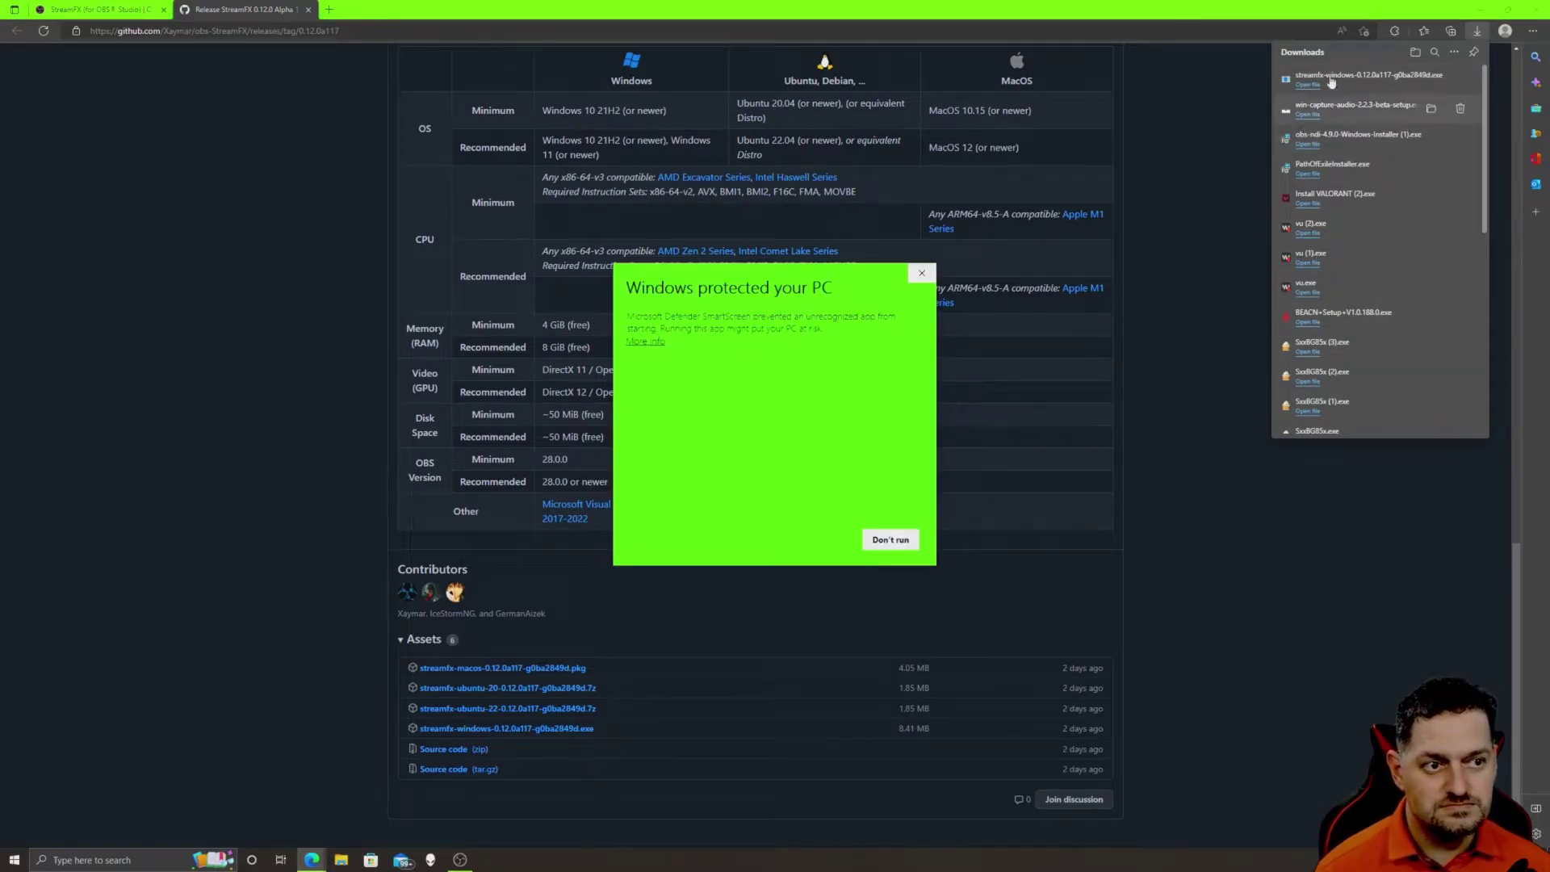
left_click(1236, 158)
left_click(643, 345)
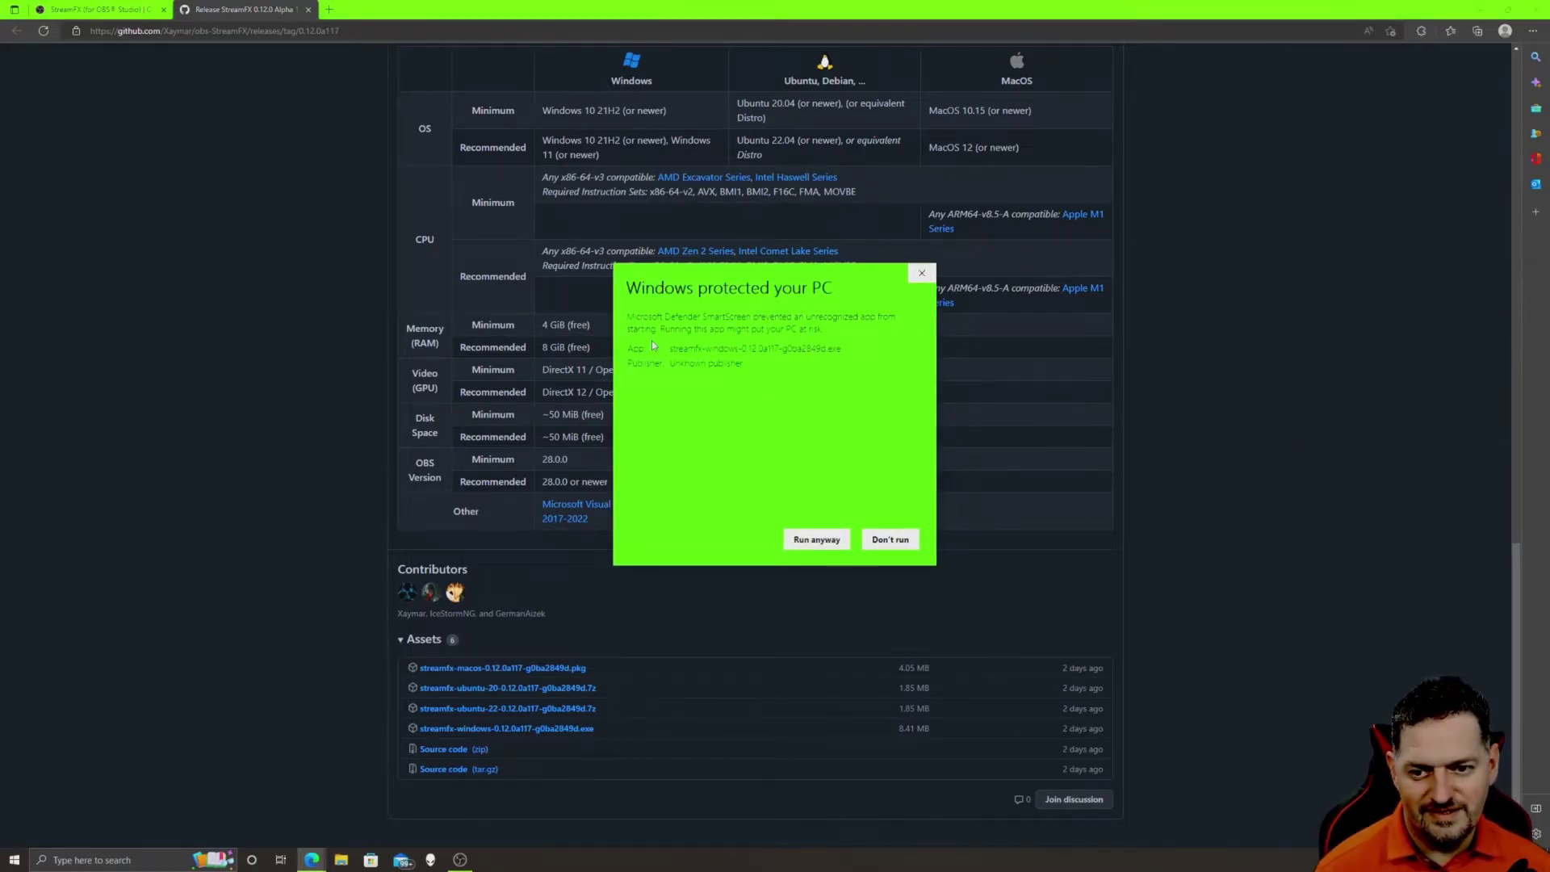
left_click(813, 539)
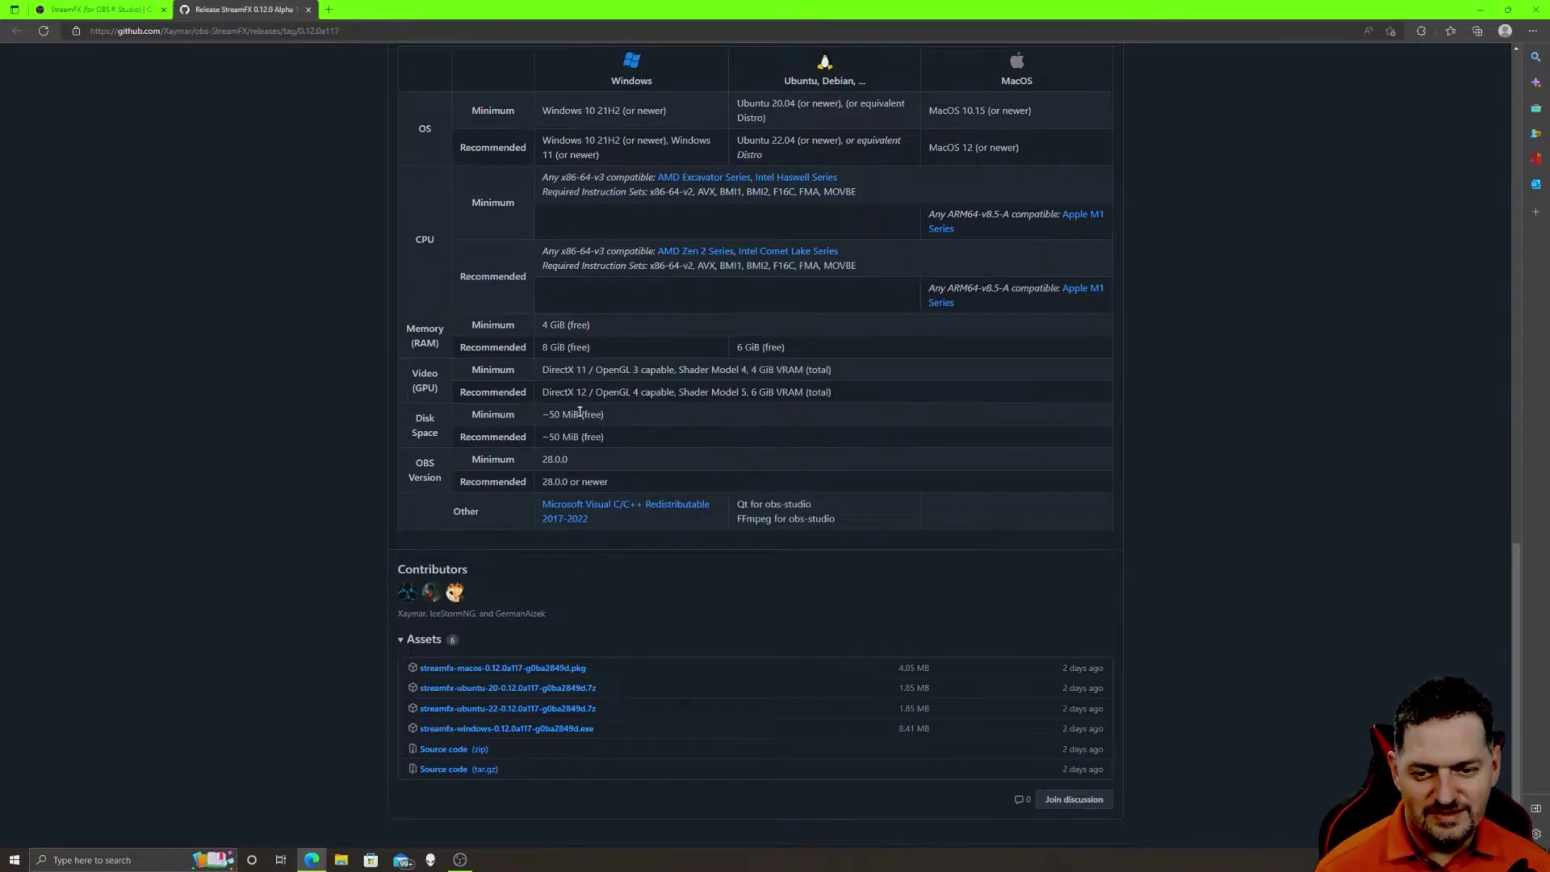
left_click(761, 413)
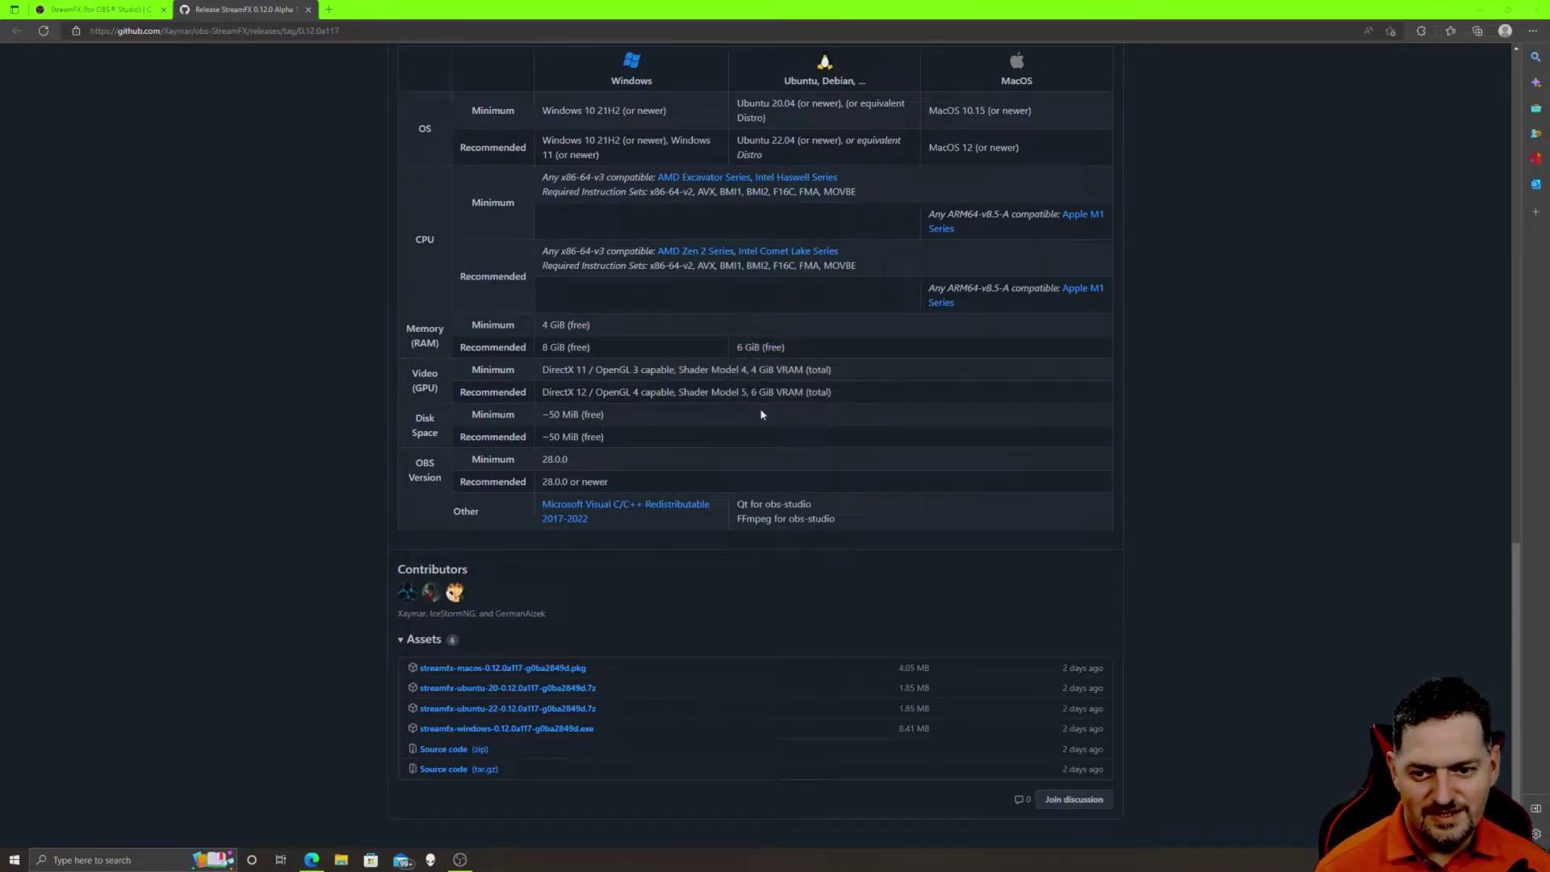
left_click(728, 524)
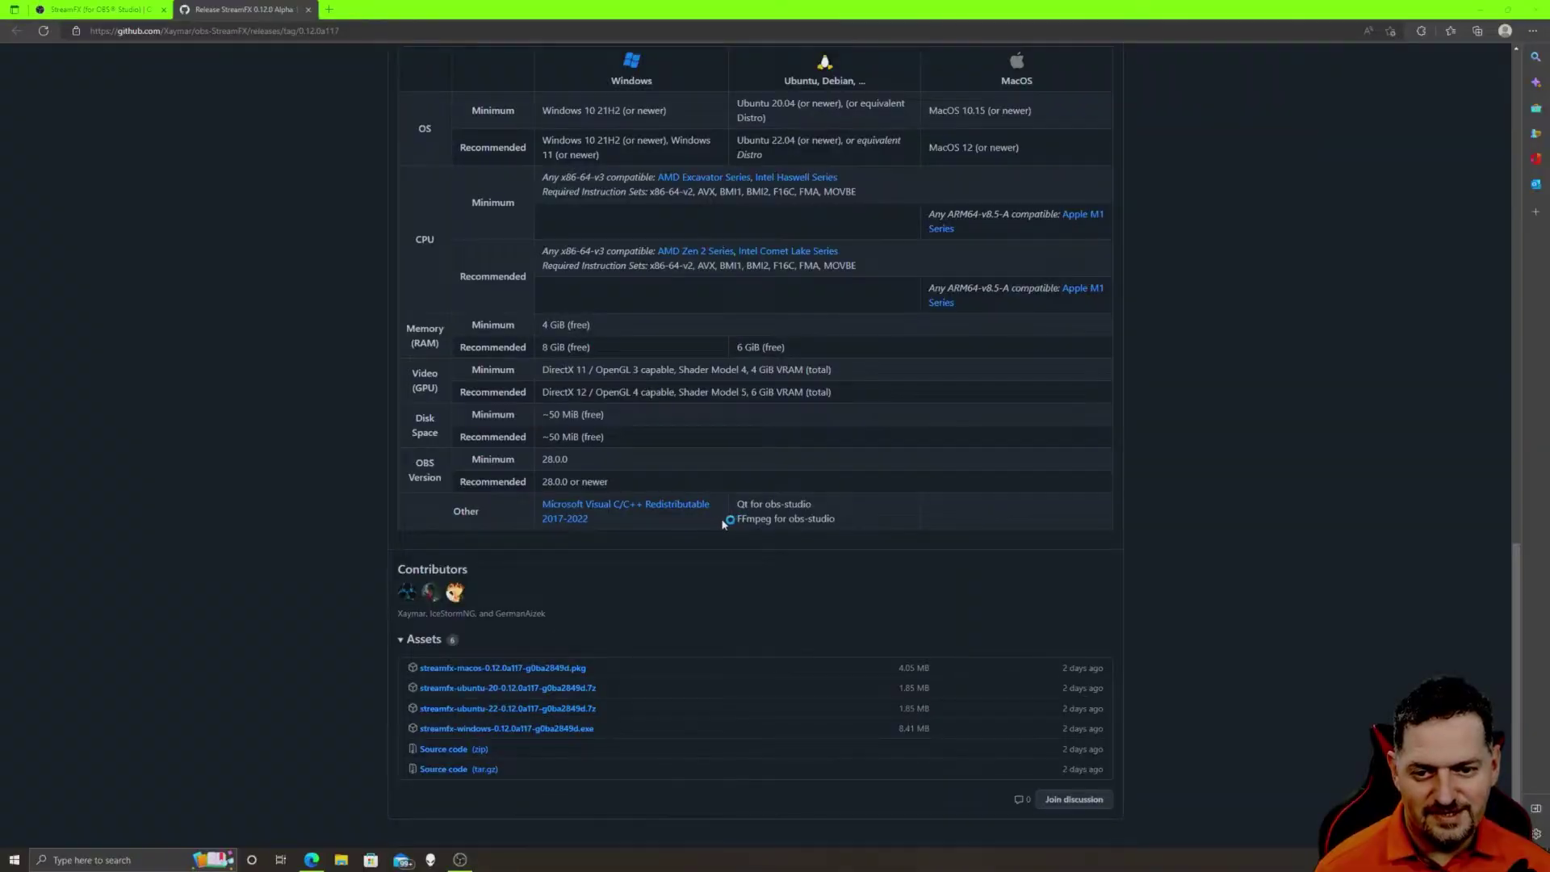
left_click(671, 513)
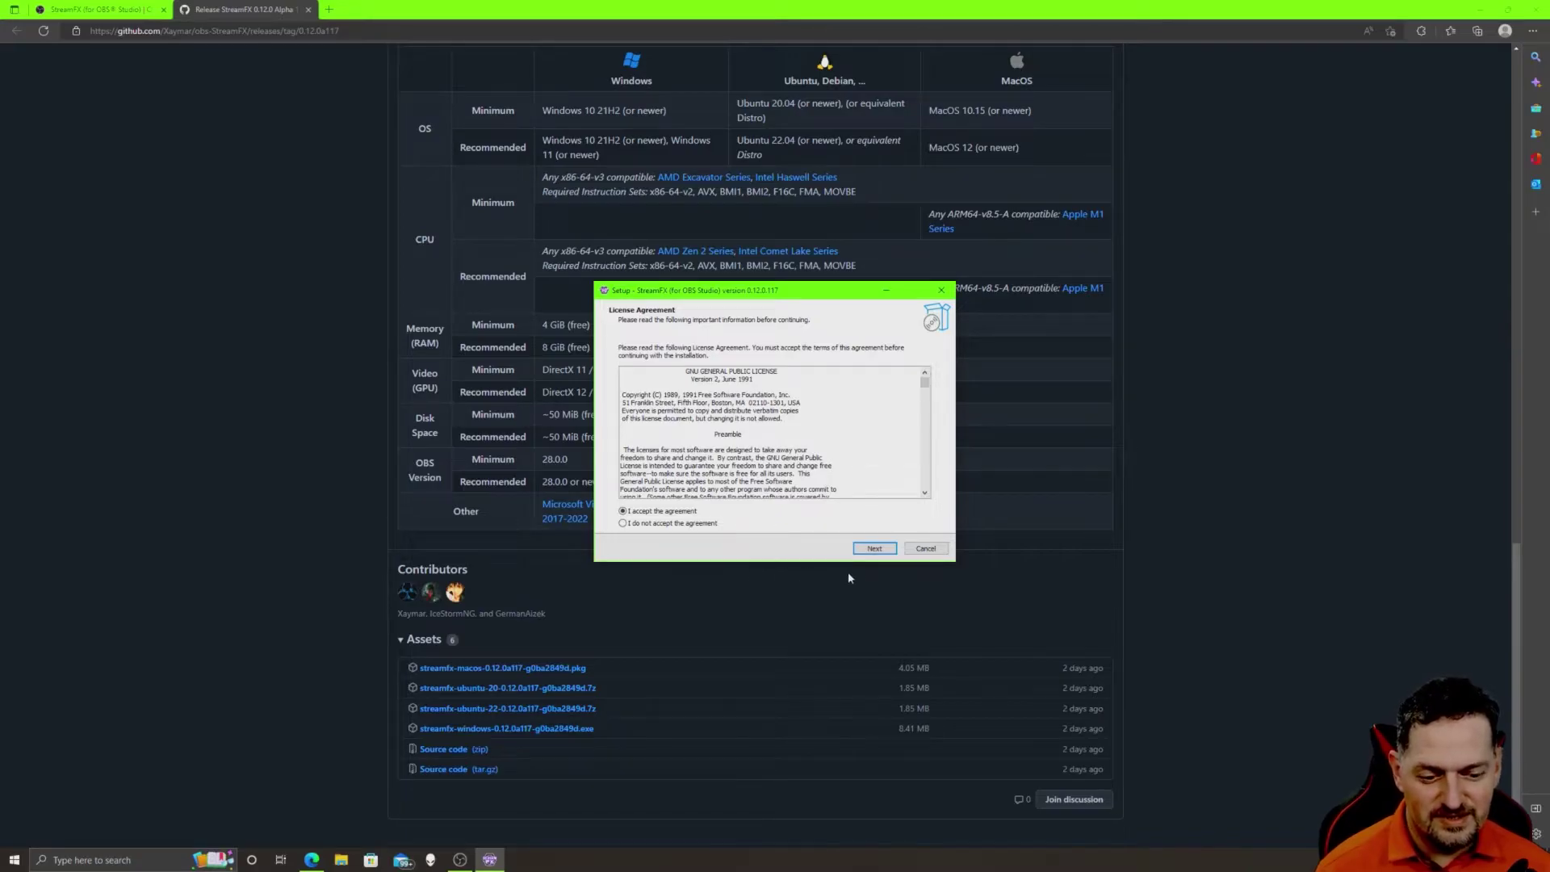
Install StreamFX as Static into the existing C:\Program Files\obs-studio folder, then close Edge
left_click(882, 551)
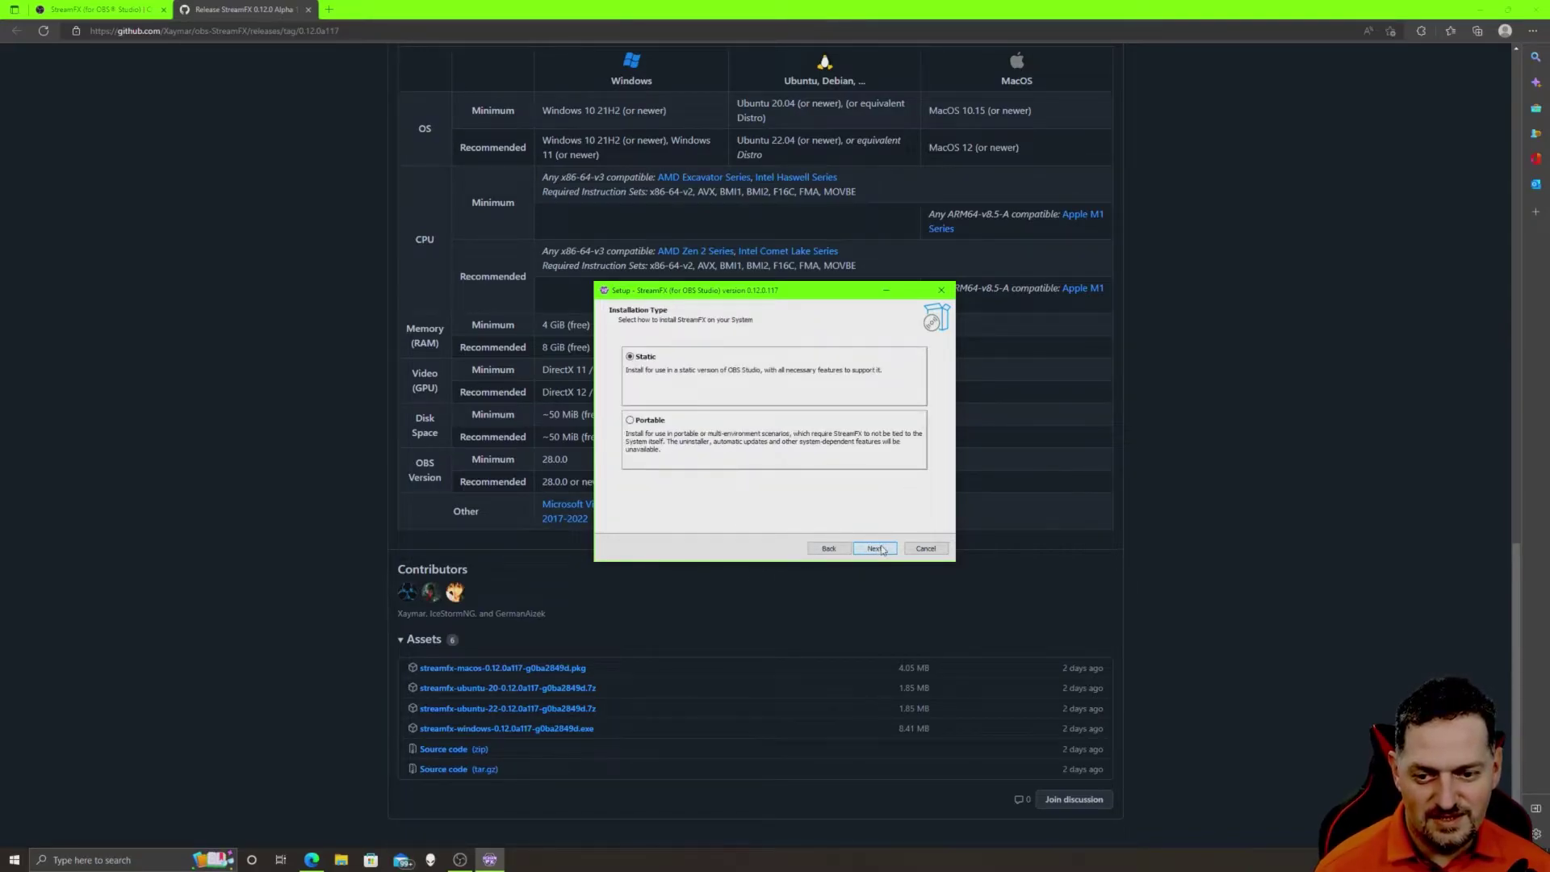
left_click(881, 551)
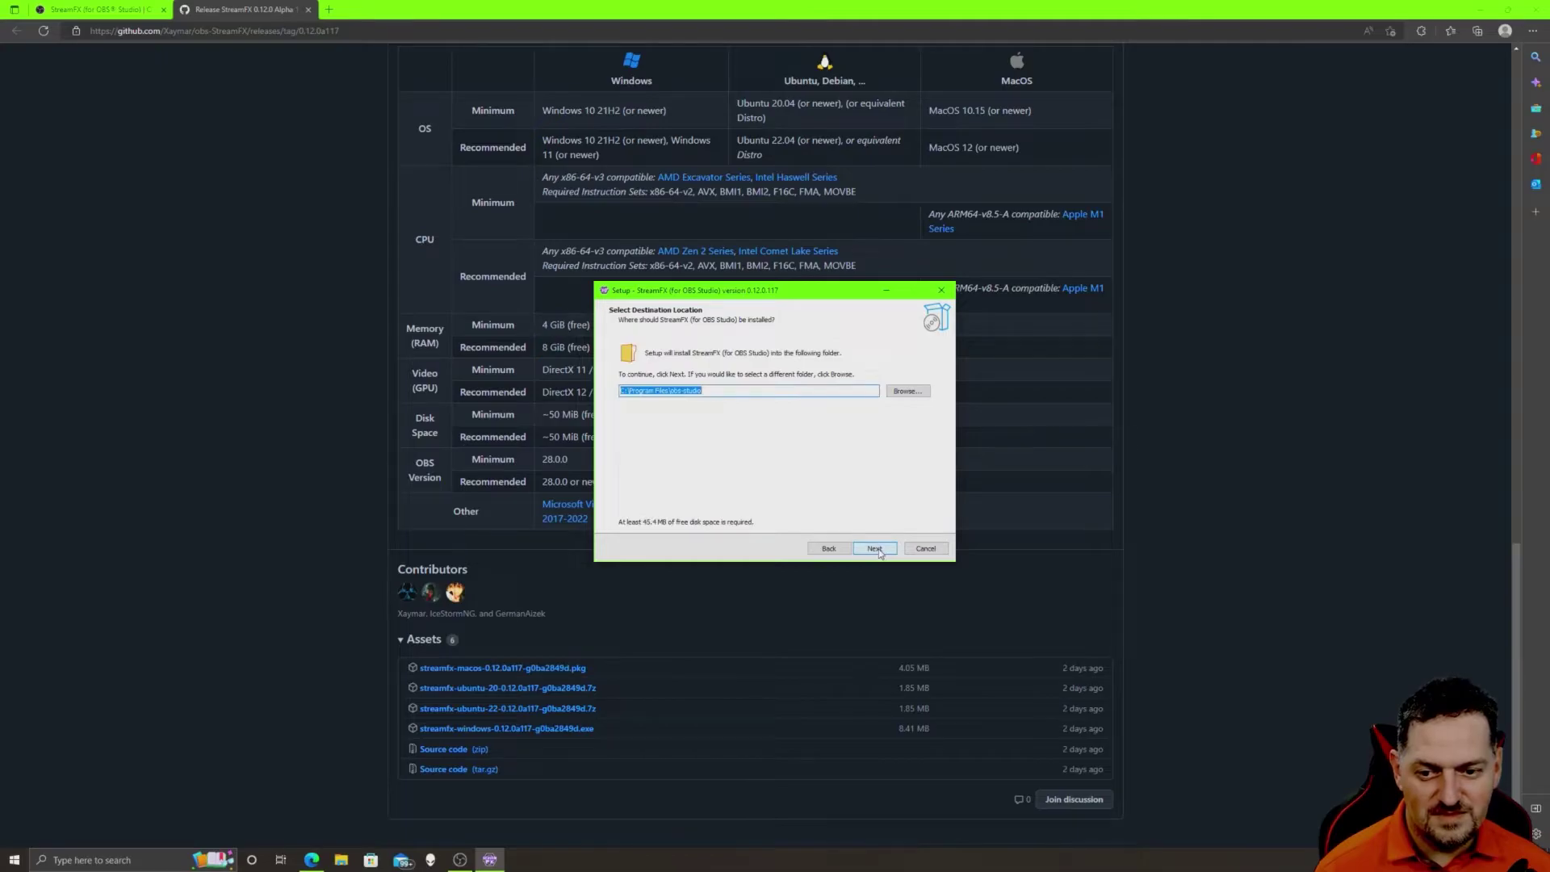
left_click(879, 551)
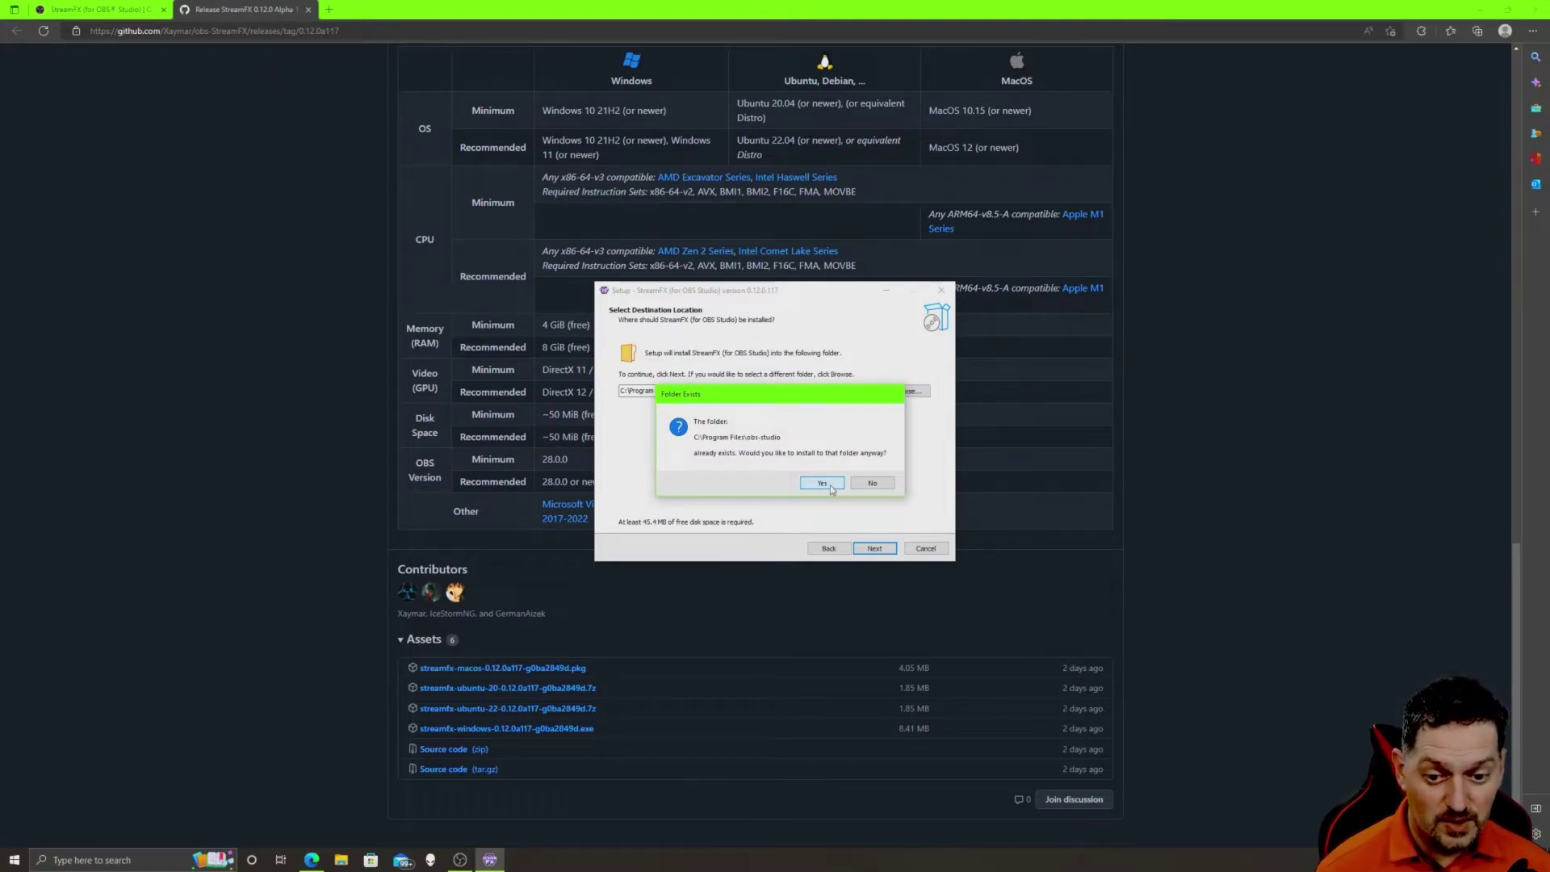
left_click(823, 483)
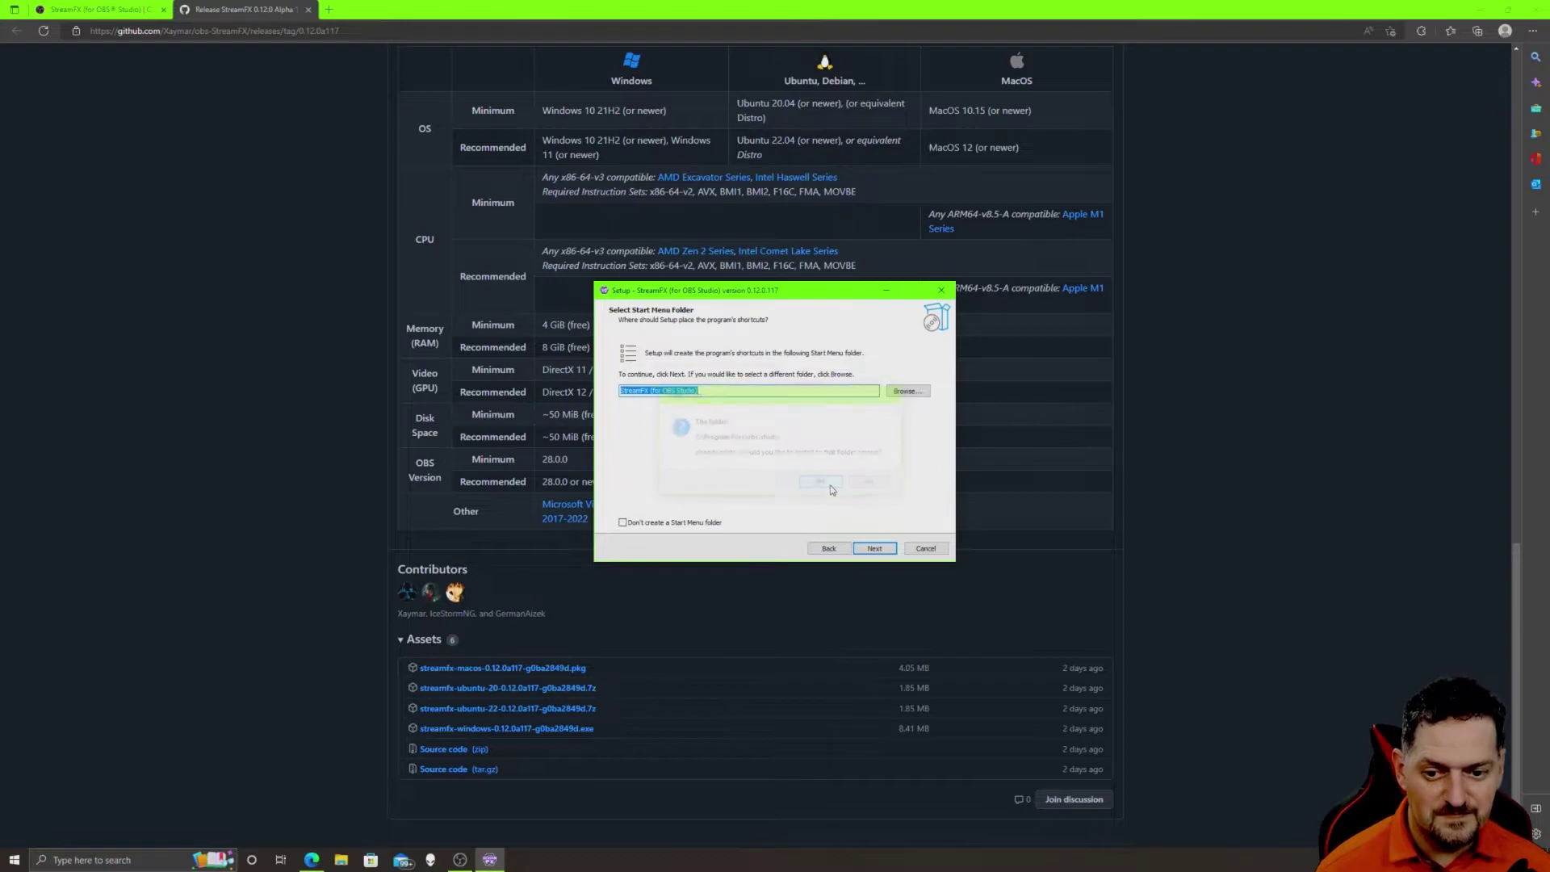
left_click(876, 549)
left_click(877, 549)
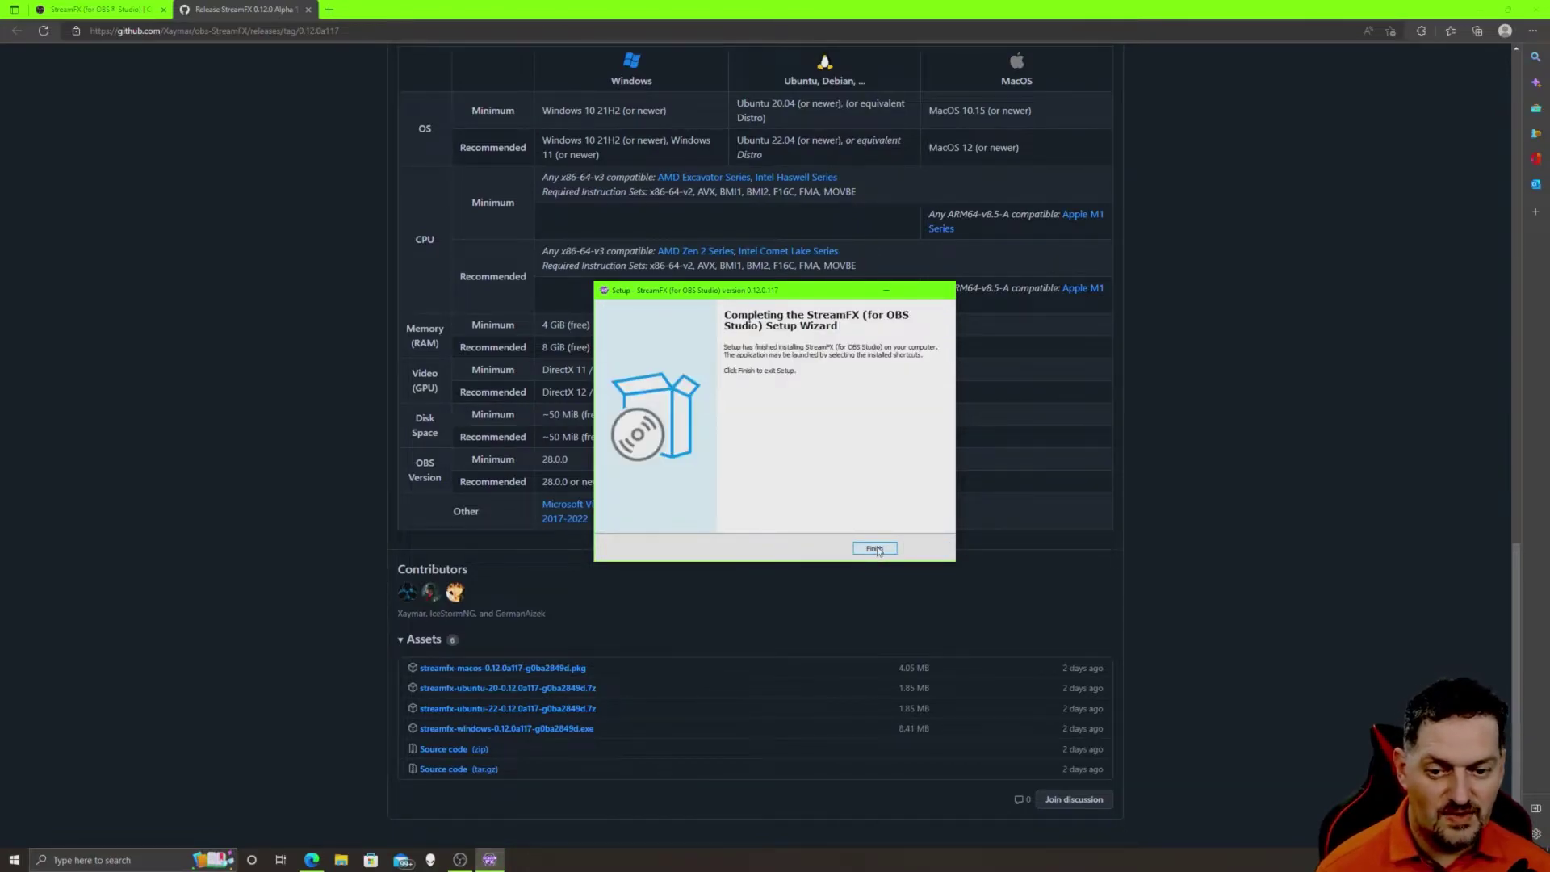
left_click(875, 549)
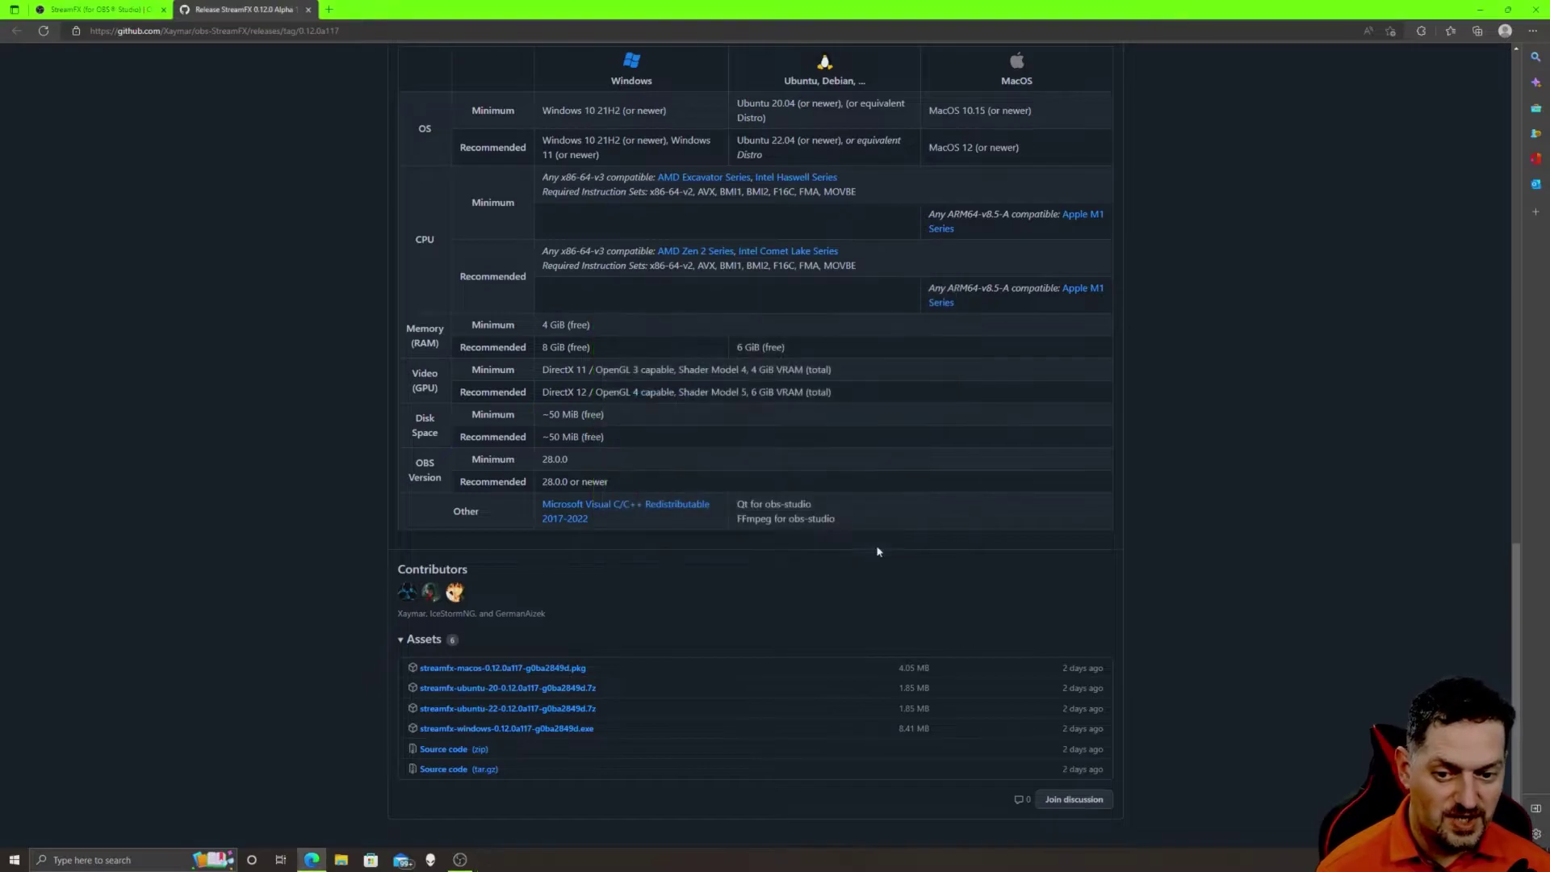
left_click(1537, 7)
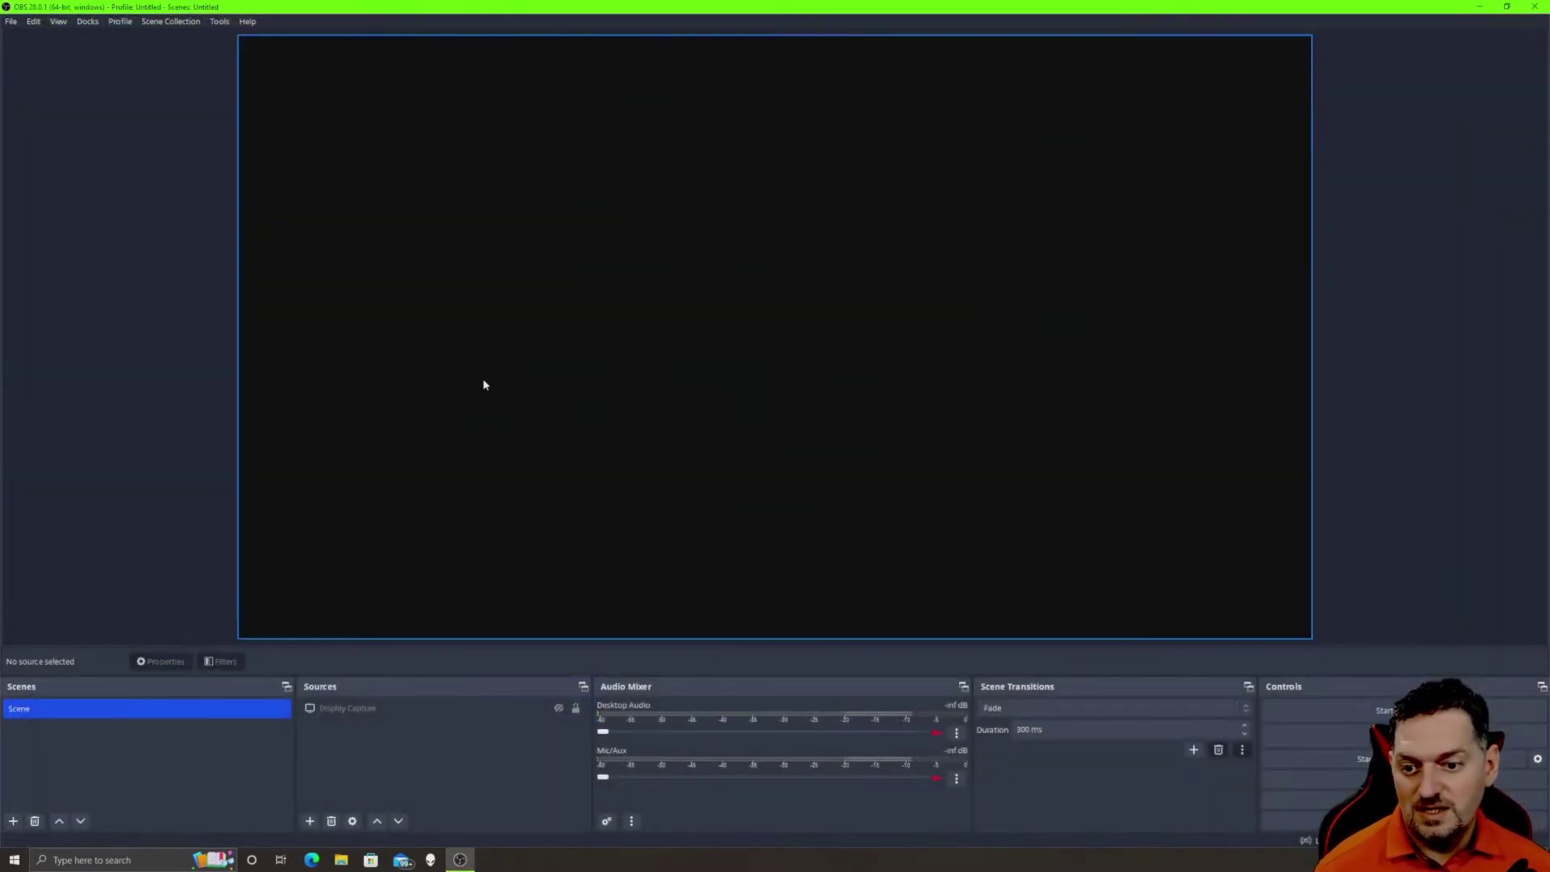
Restart OBS, allow StreamFX's GitHub update checks, and close the About StreamFX window
left_click(1536, 8)
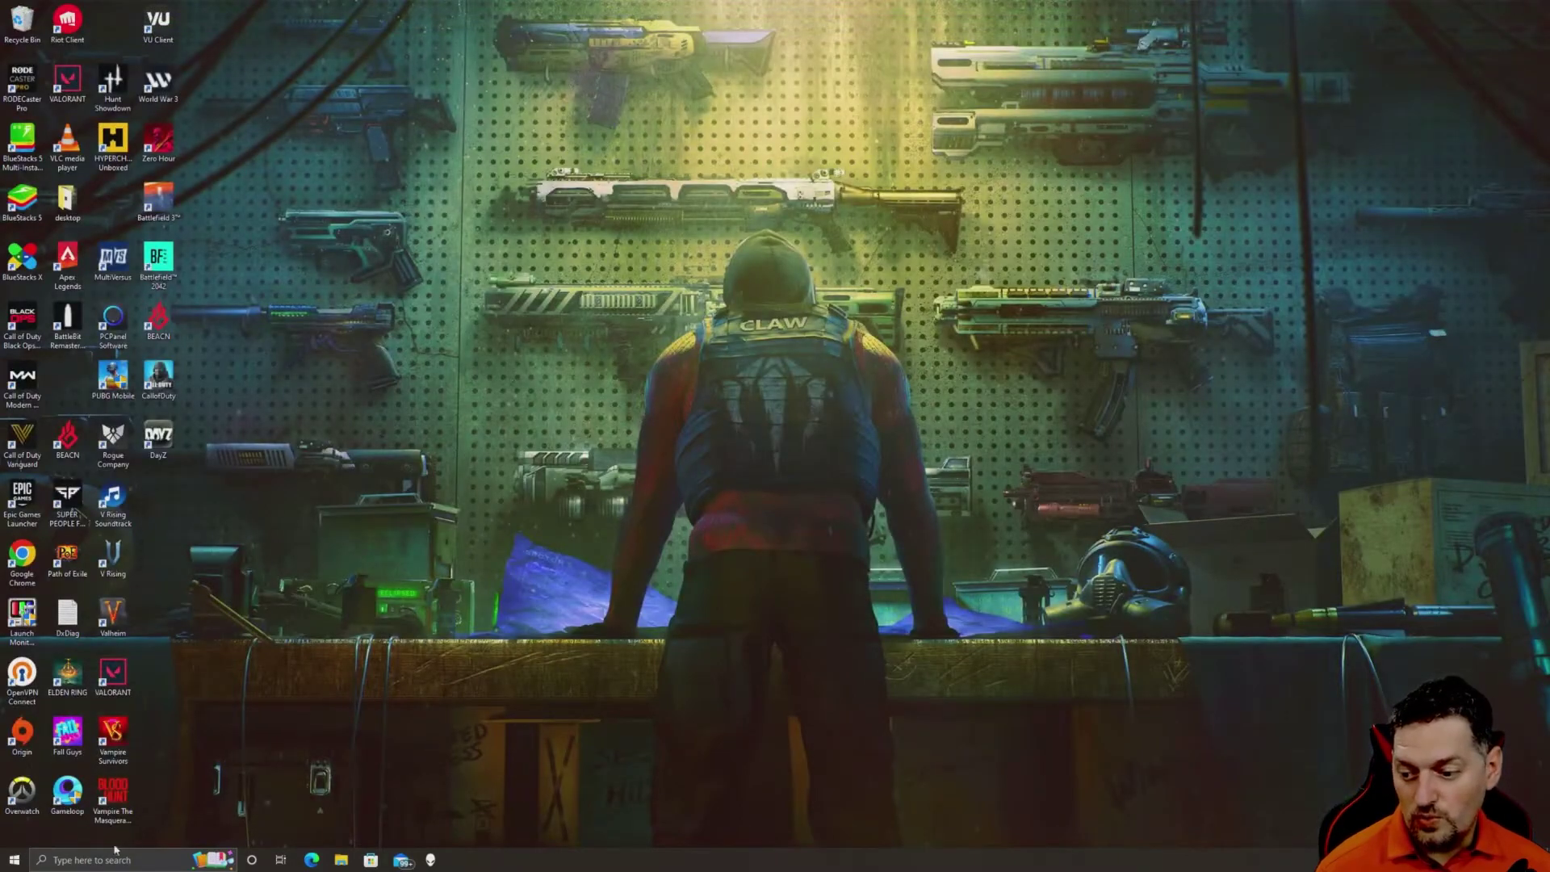
left_click(116, 856)
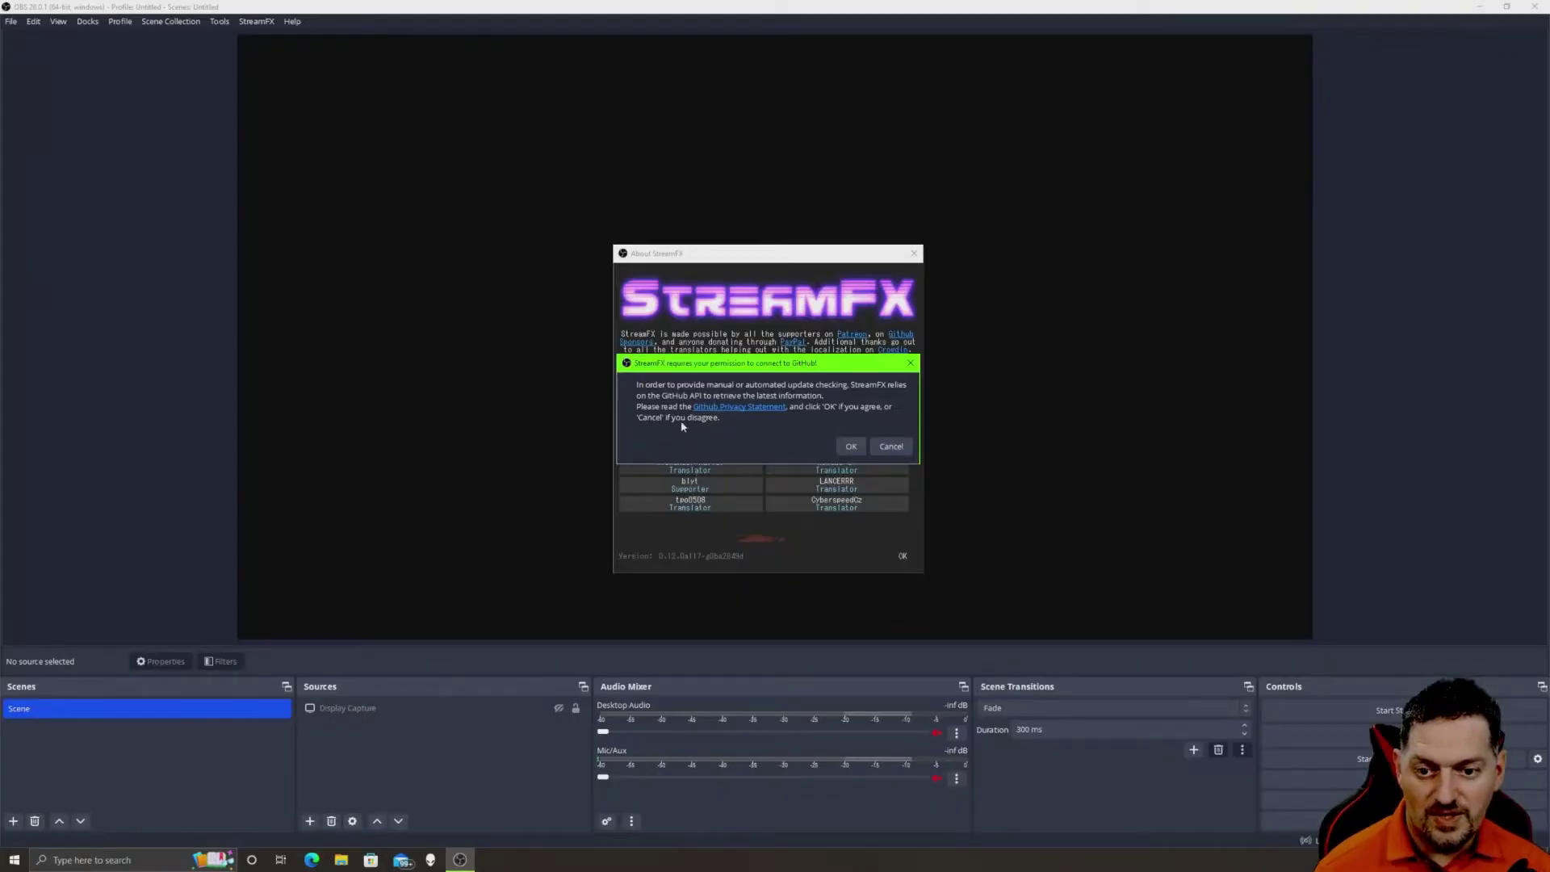
left_click(851, 446)
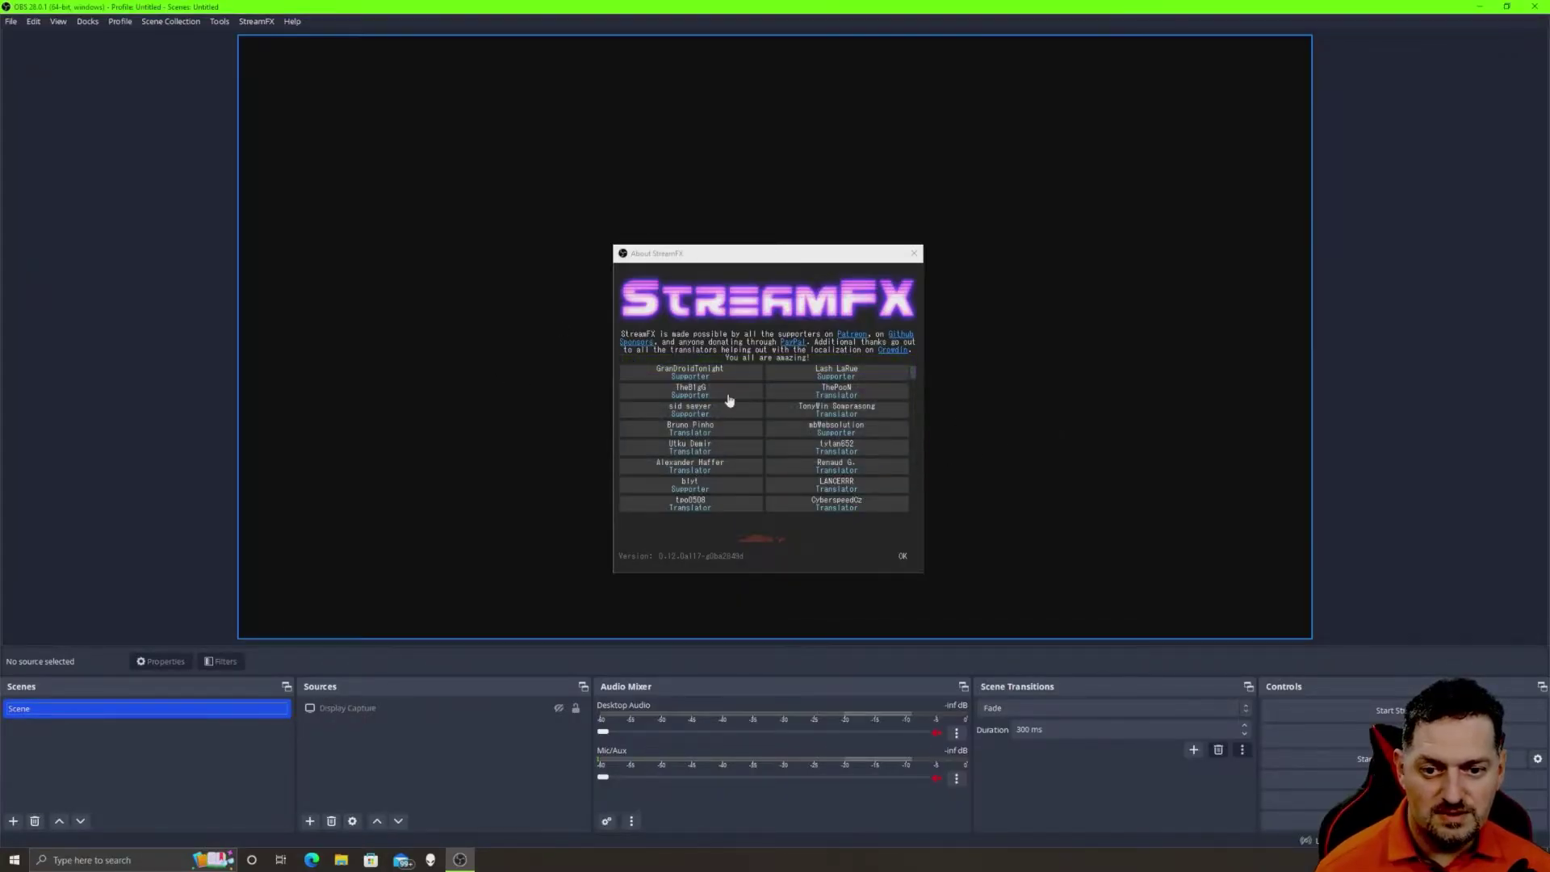
left_click(914, 254)
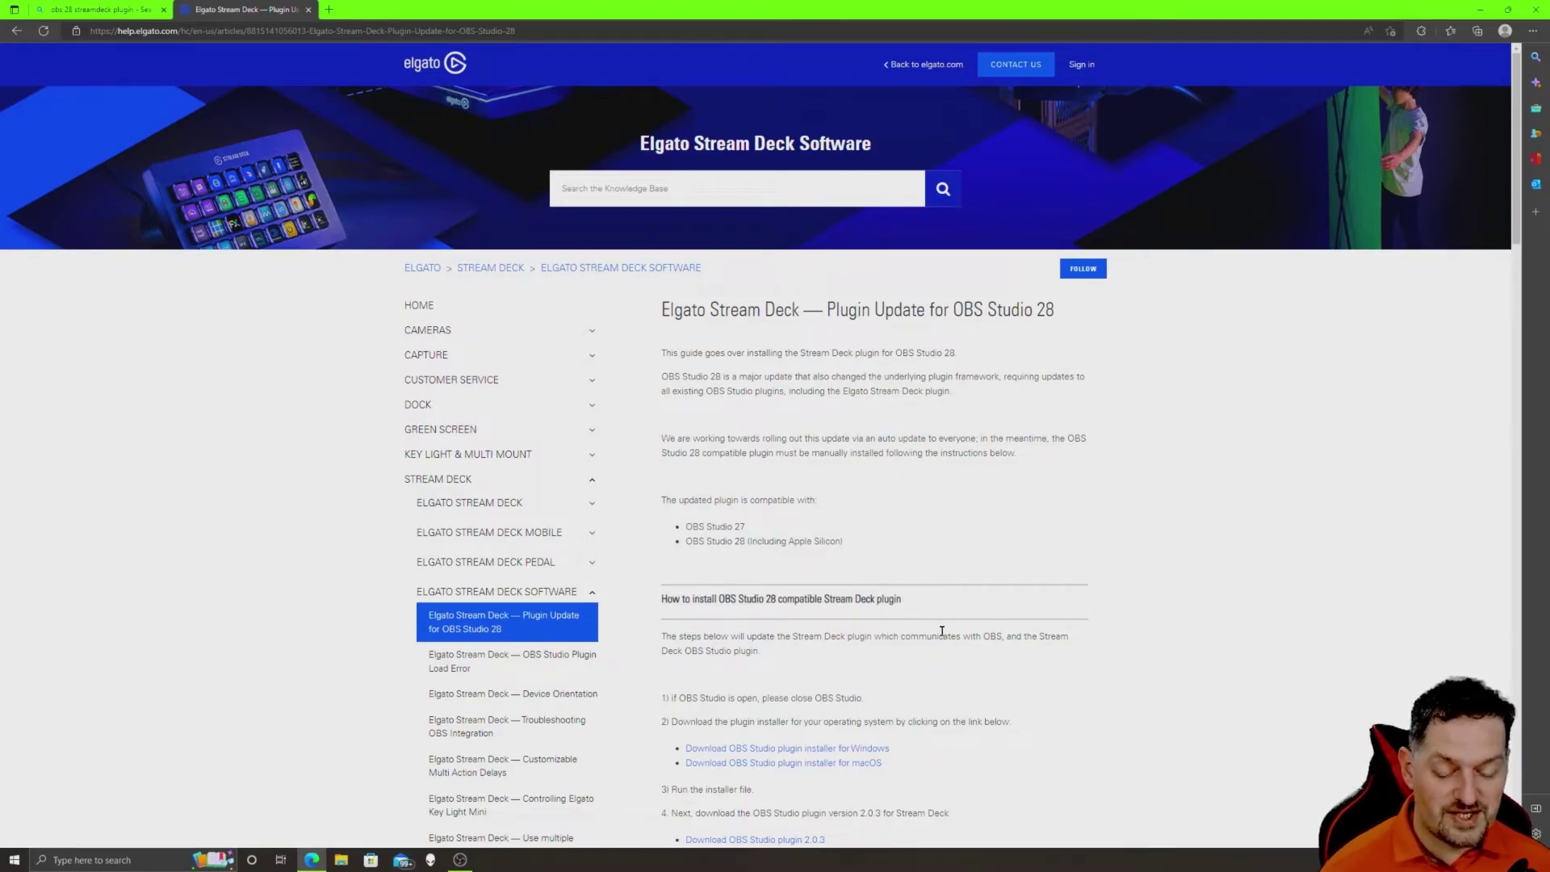
Download Stream_Deck_OBS_Plugin_5.3.2.35.msi for Windows and run it
scroll(936, 687, "down", 1)
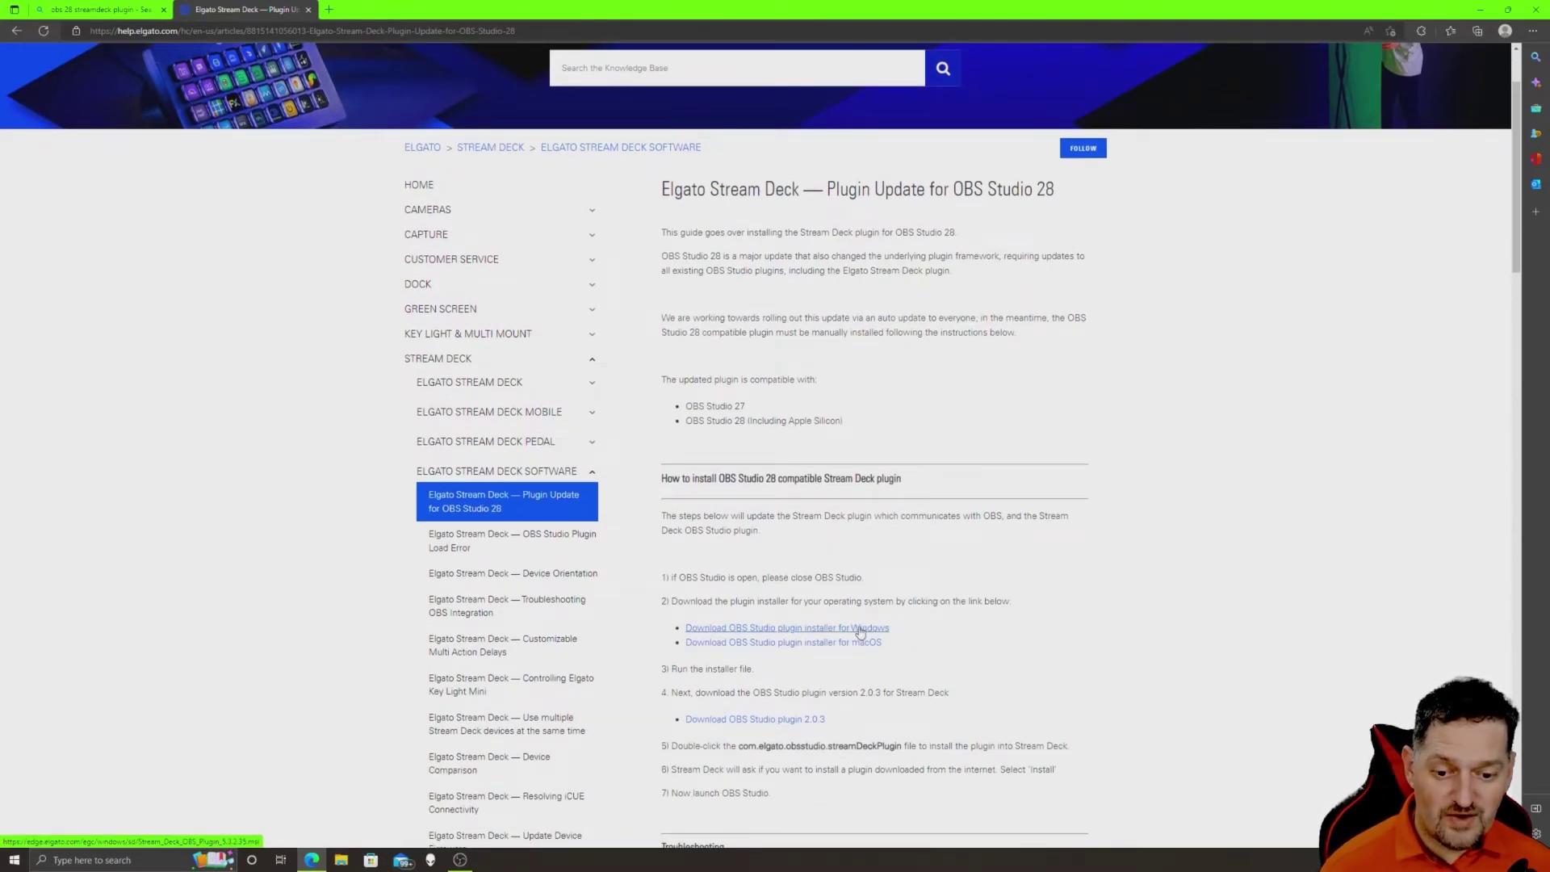
left_click(849, 629)
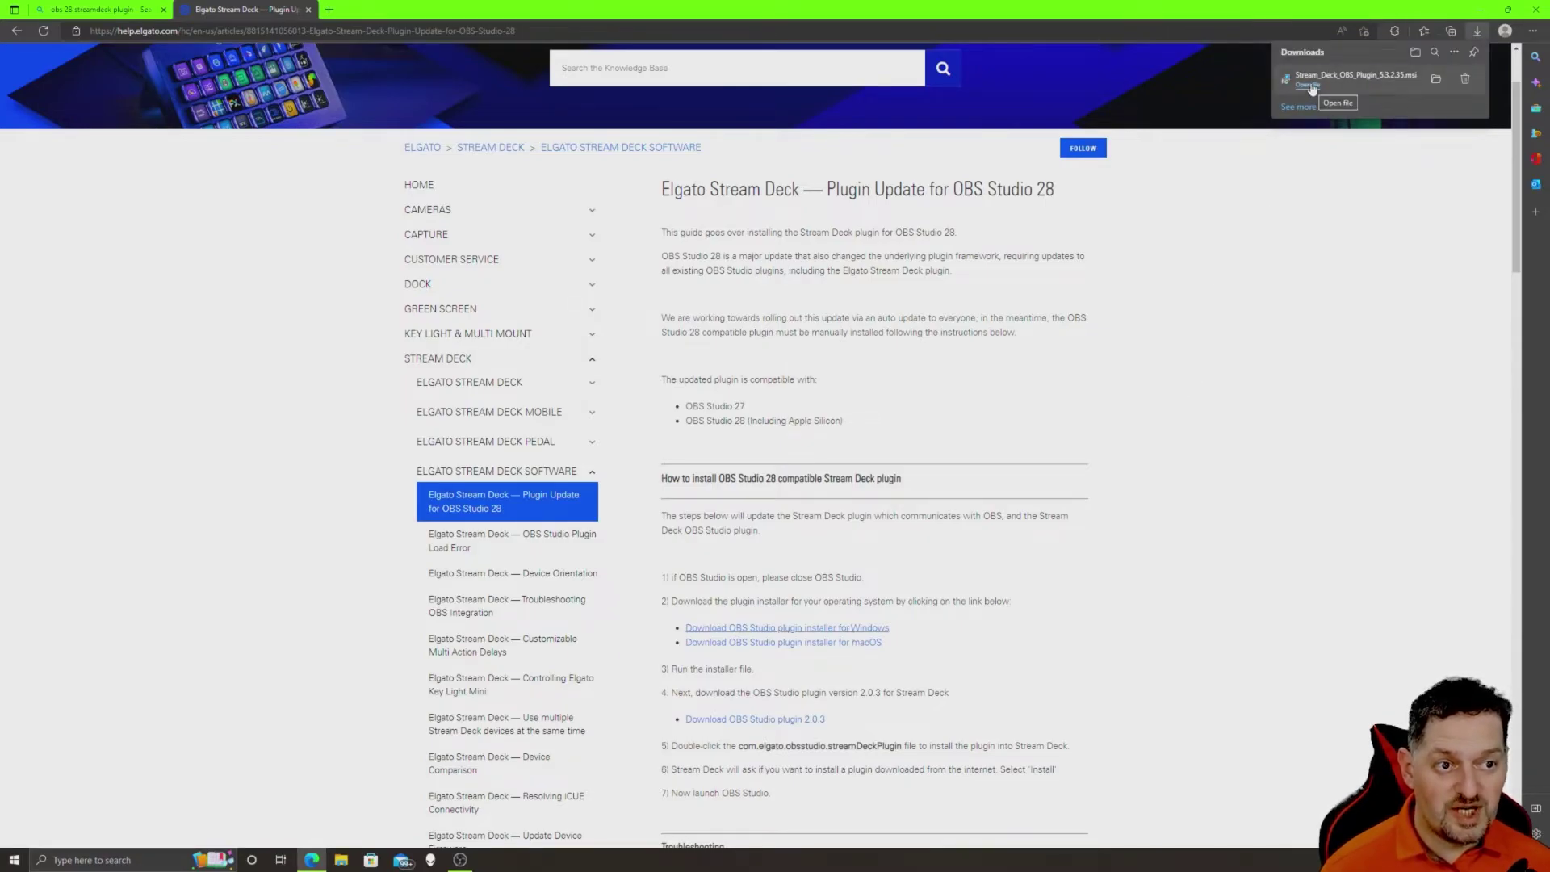
left_click(1310, 85)
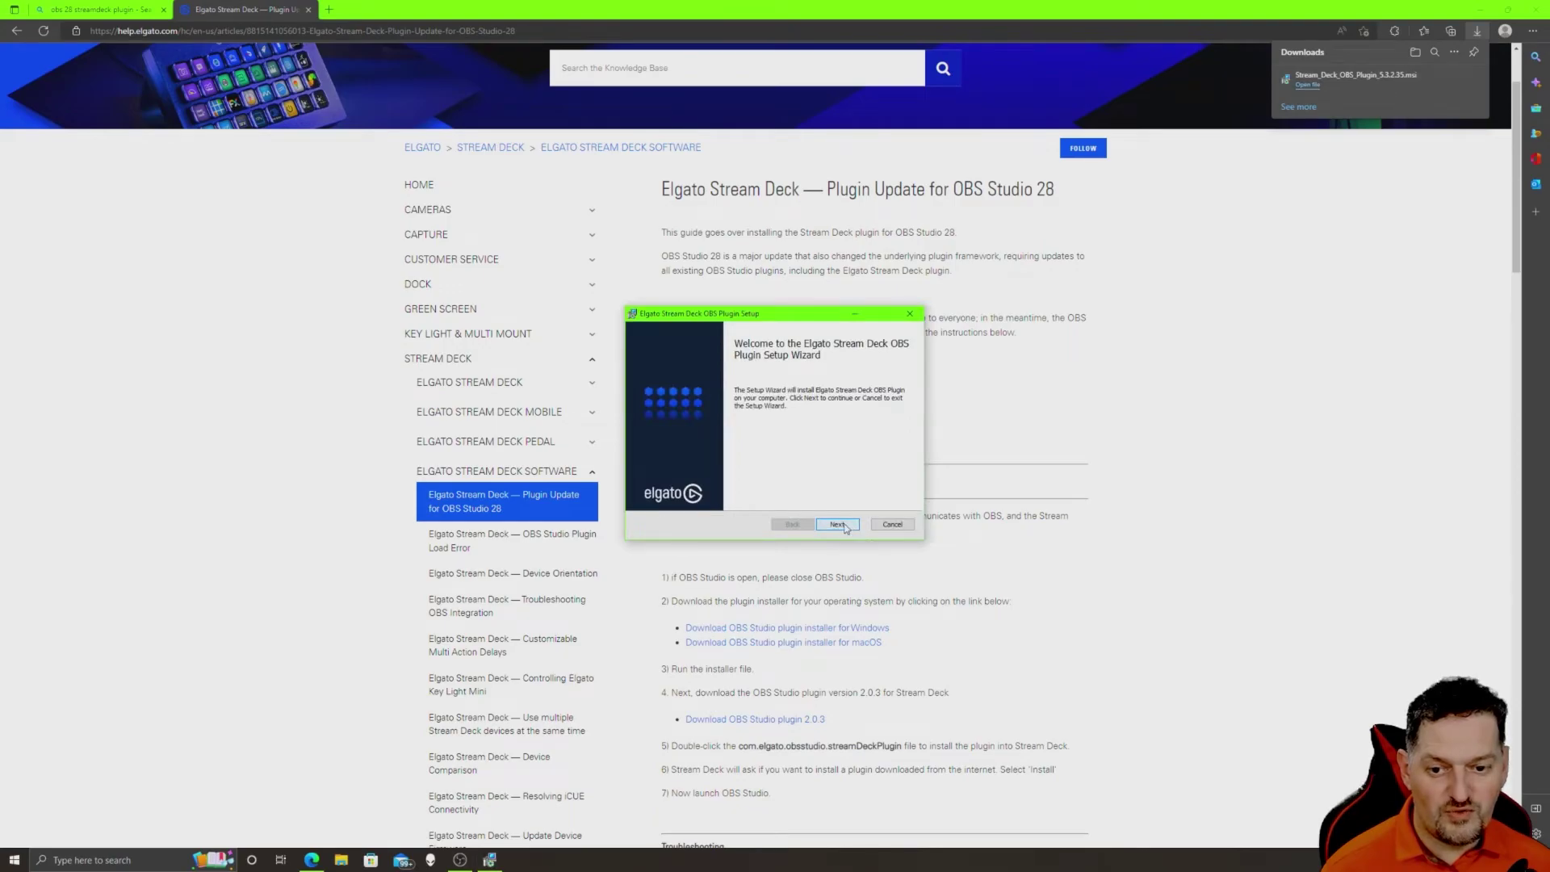
Install the Stream Deck OBS plugin with the EULA accepted and the default folder
left_click(838, 524)
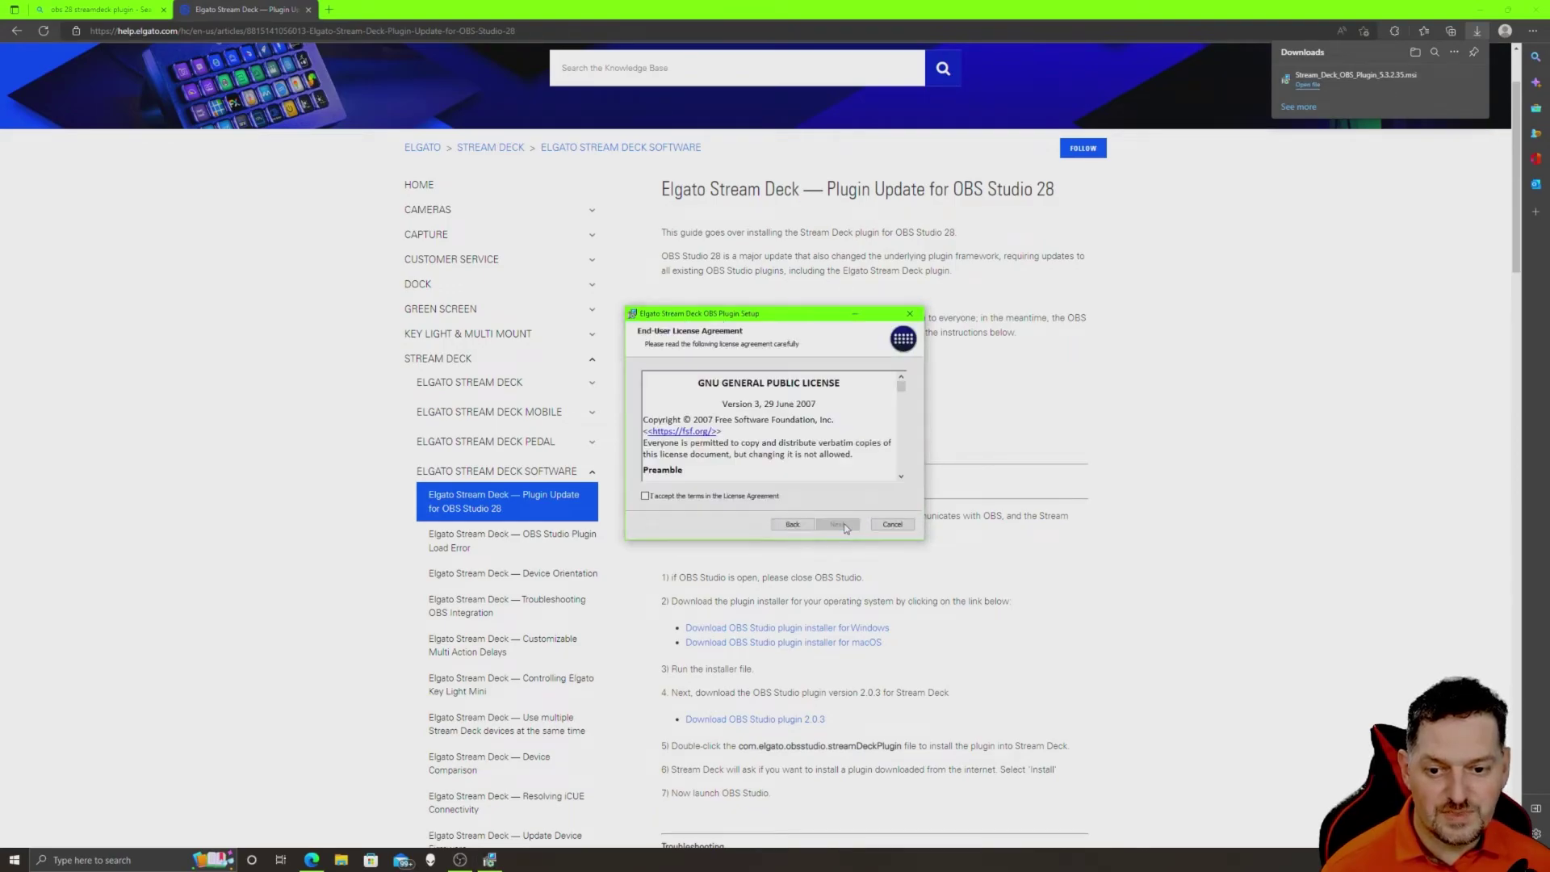
left_click(713, 498)
left_click(837, 525)
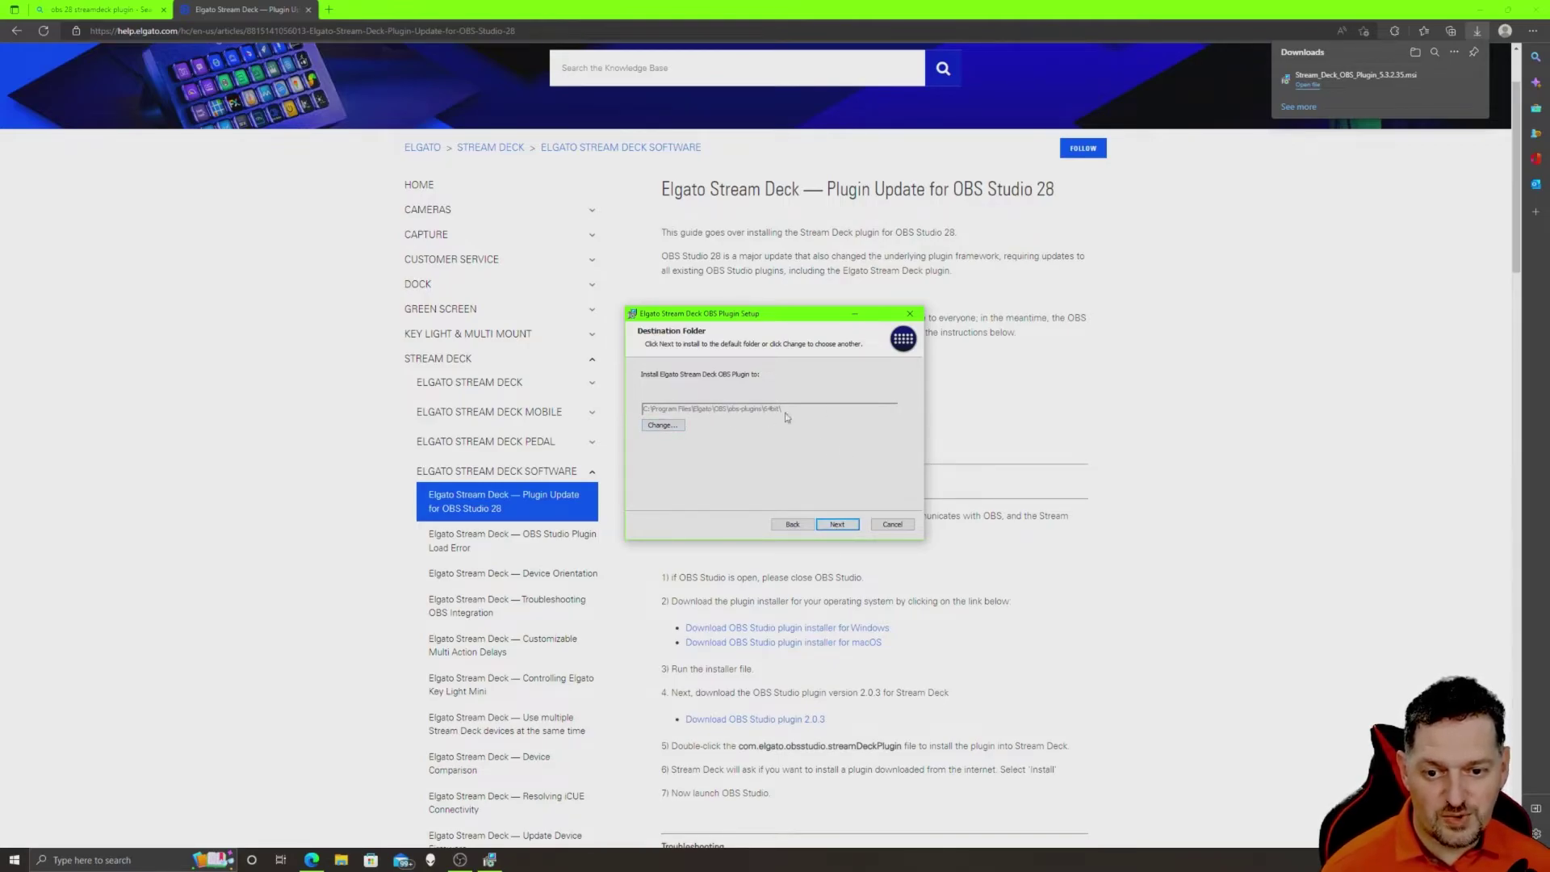
left_click(838, 524)
left_click(840, 525)
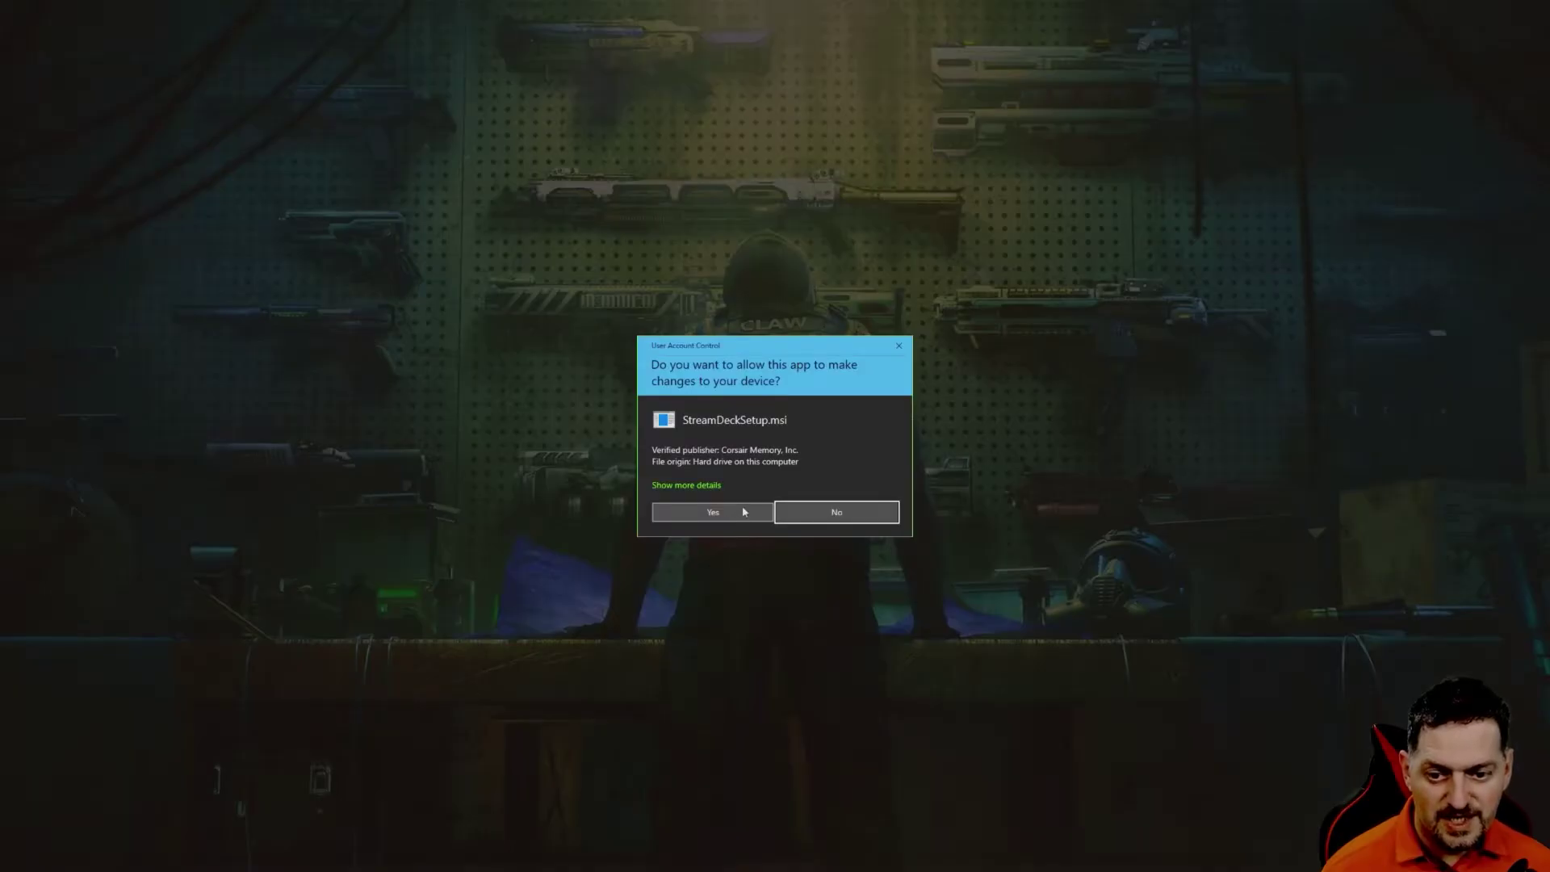
left_click(744, 512)
left_click(839, 523)
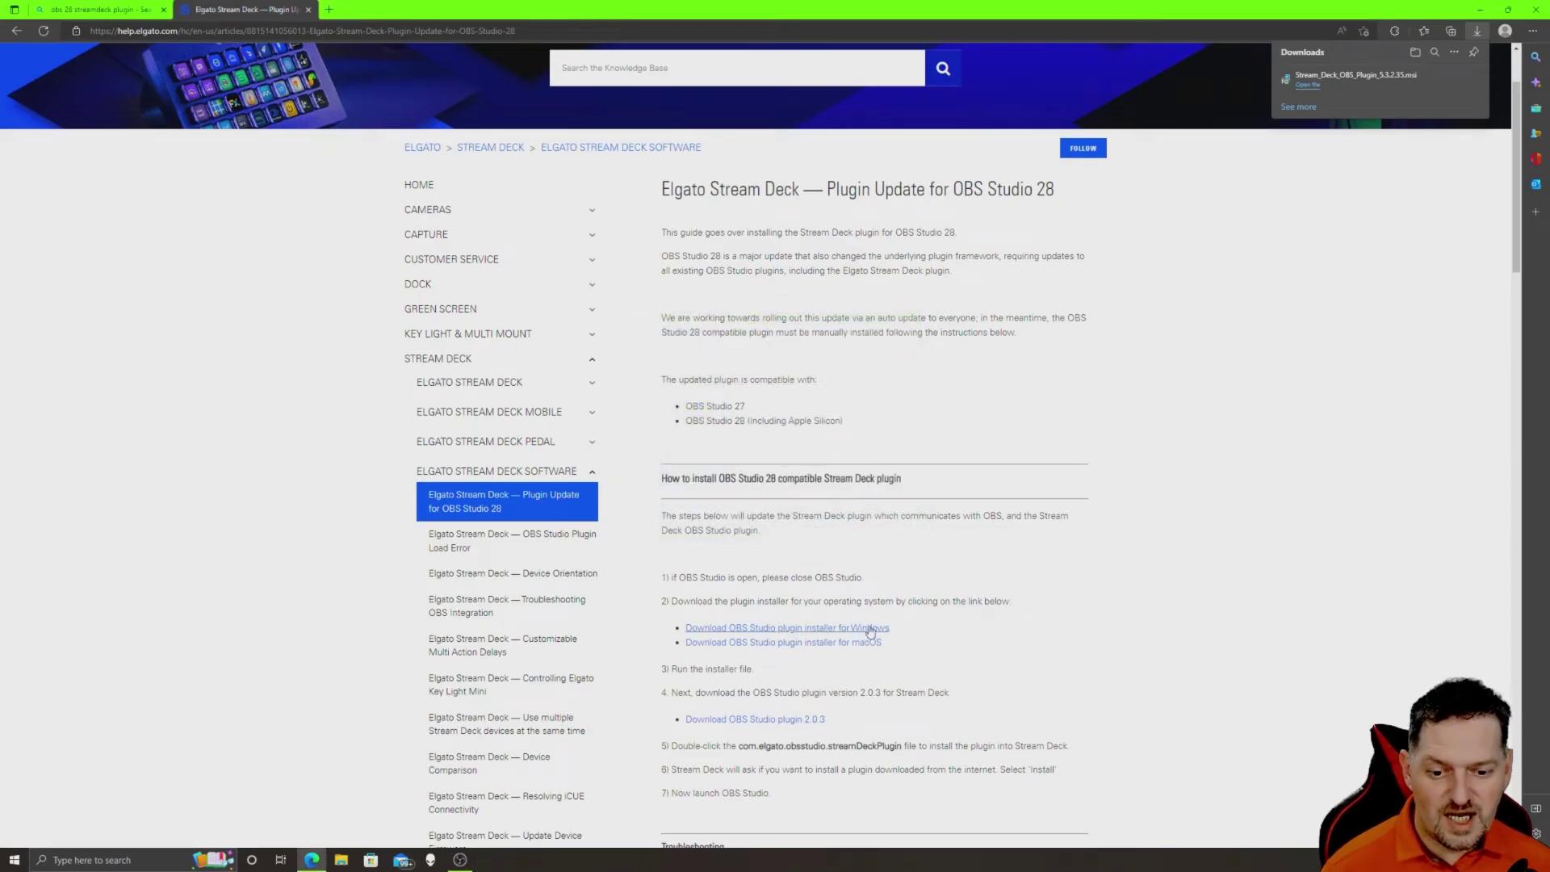
Download the OBS Studio plugin 2.0.3, install it into Stream Deck, then close Stream Deck and Edge
scroll(969, 629, "down", 3)
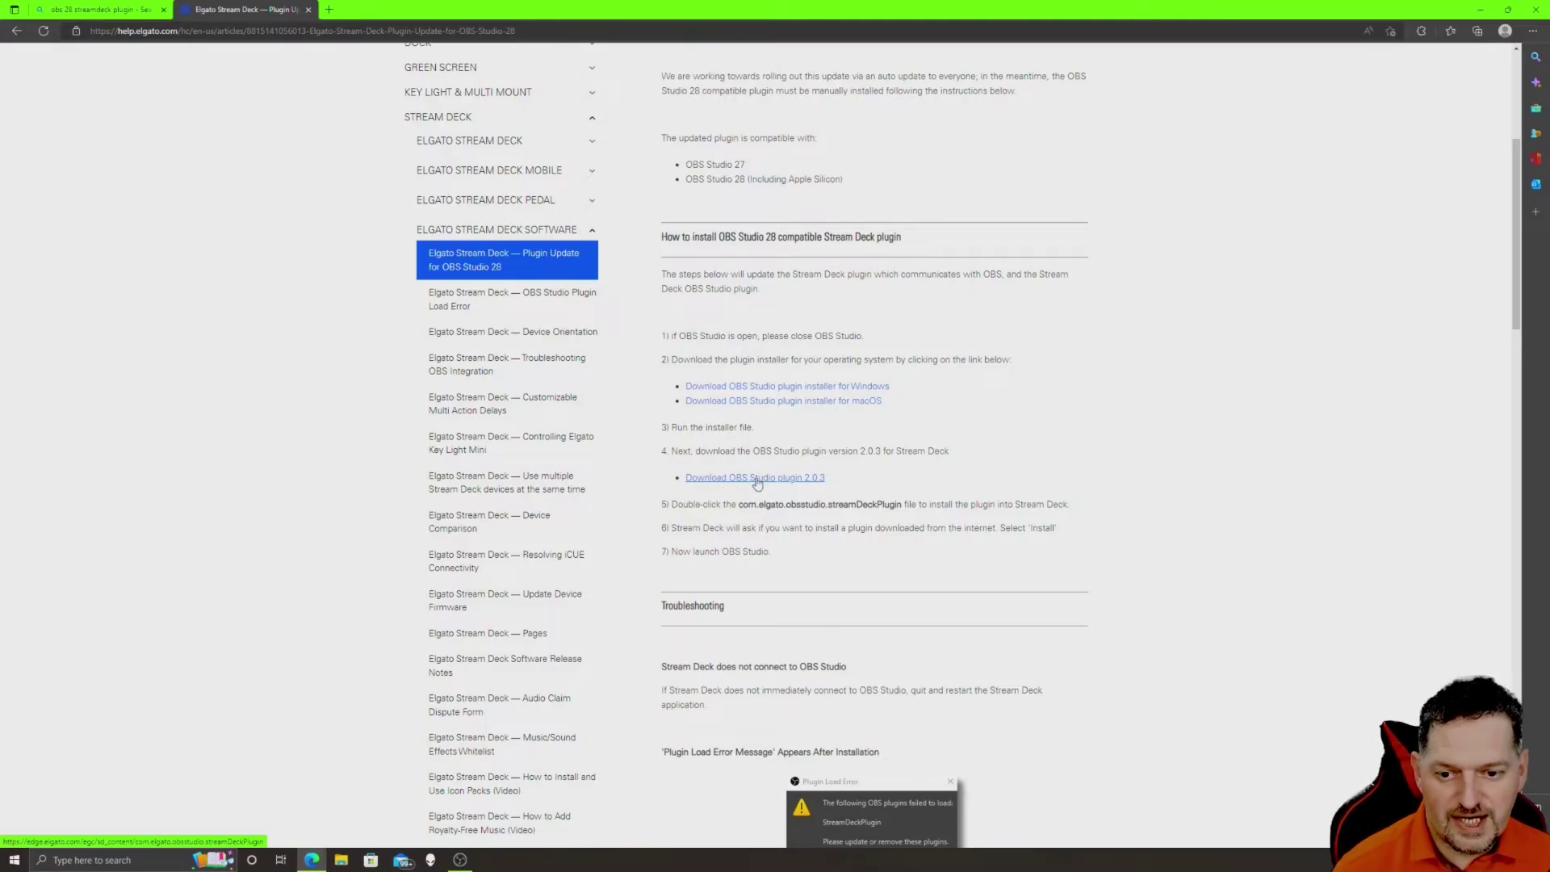
left_click(757, 478)
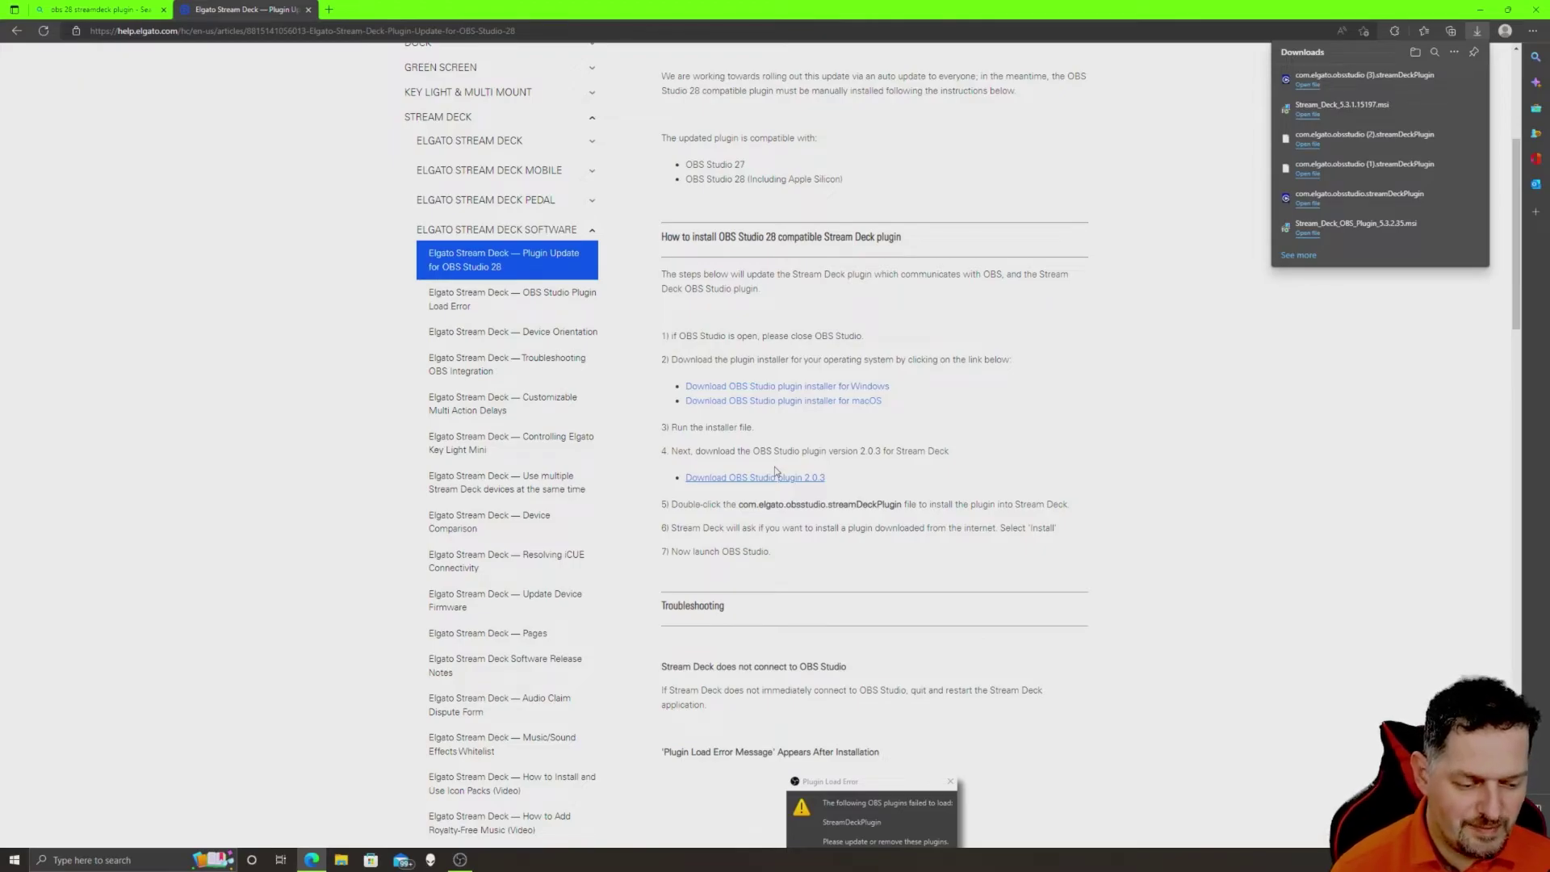
left_click(1311, 86)
left_click(840, 449)
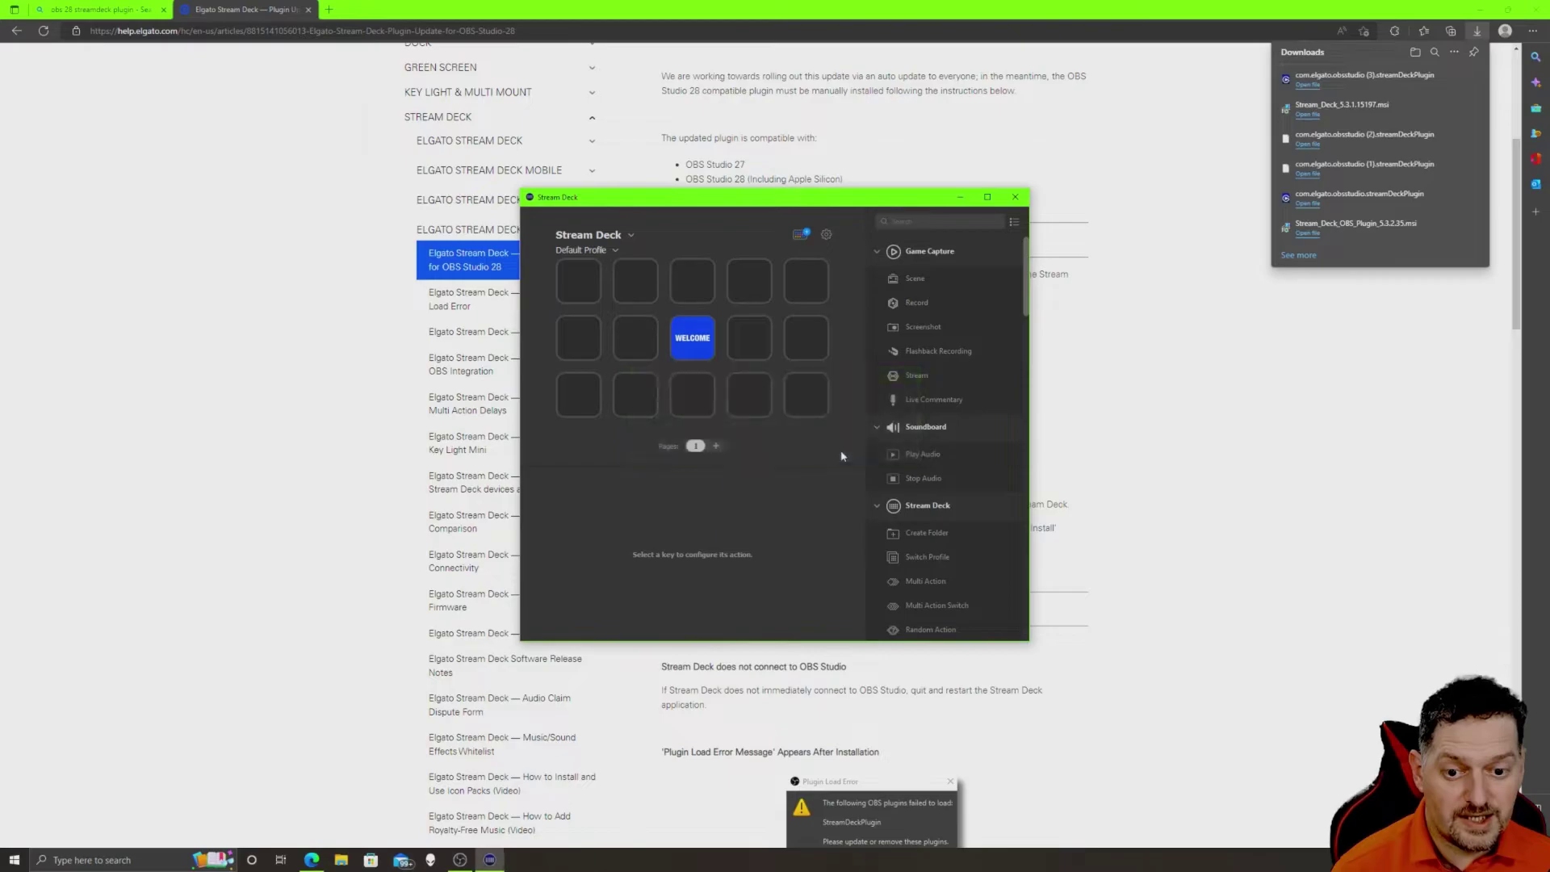
left_click(1014, 198)
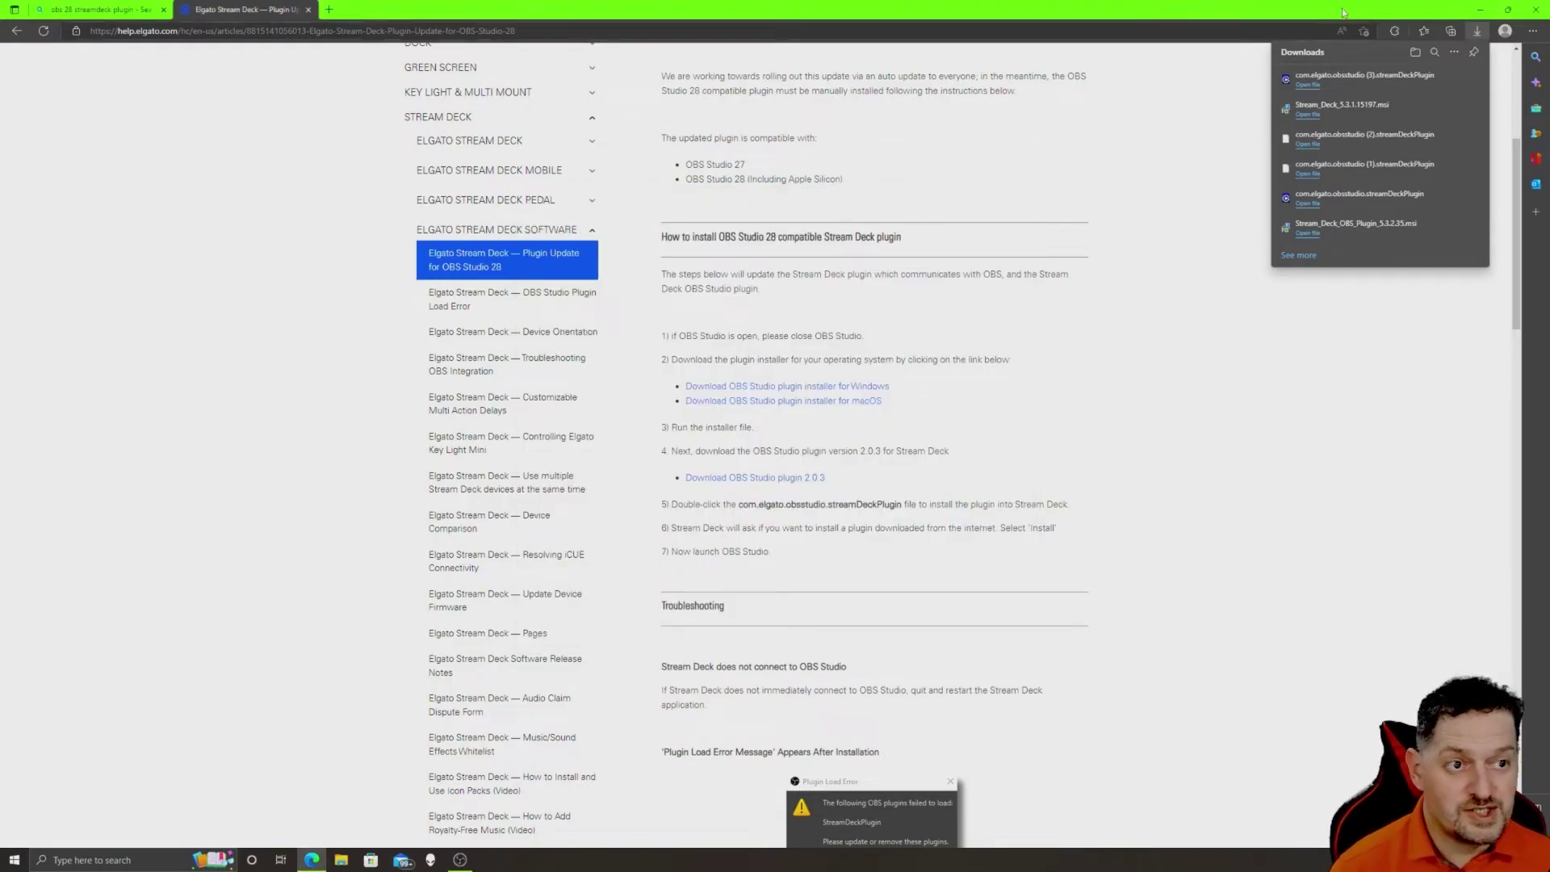
left_click(1536, 7)
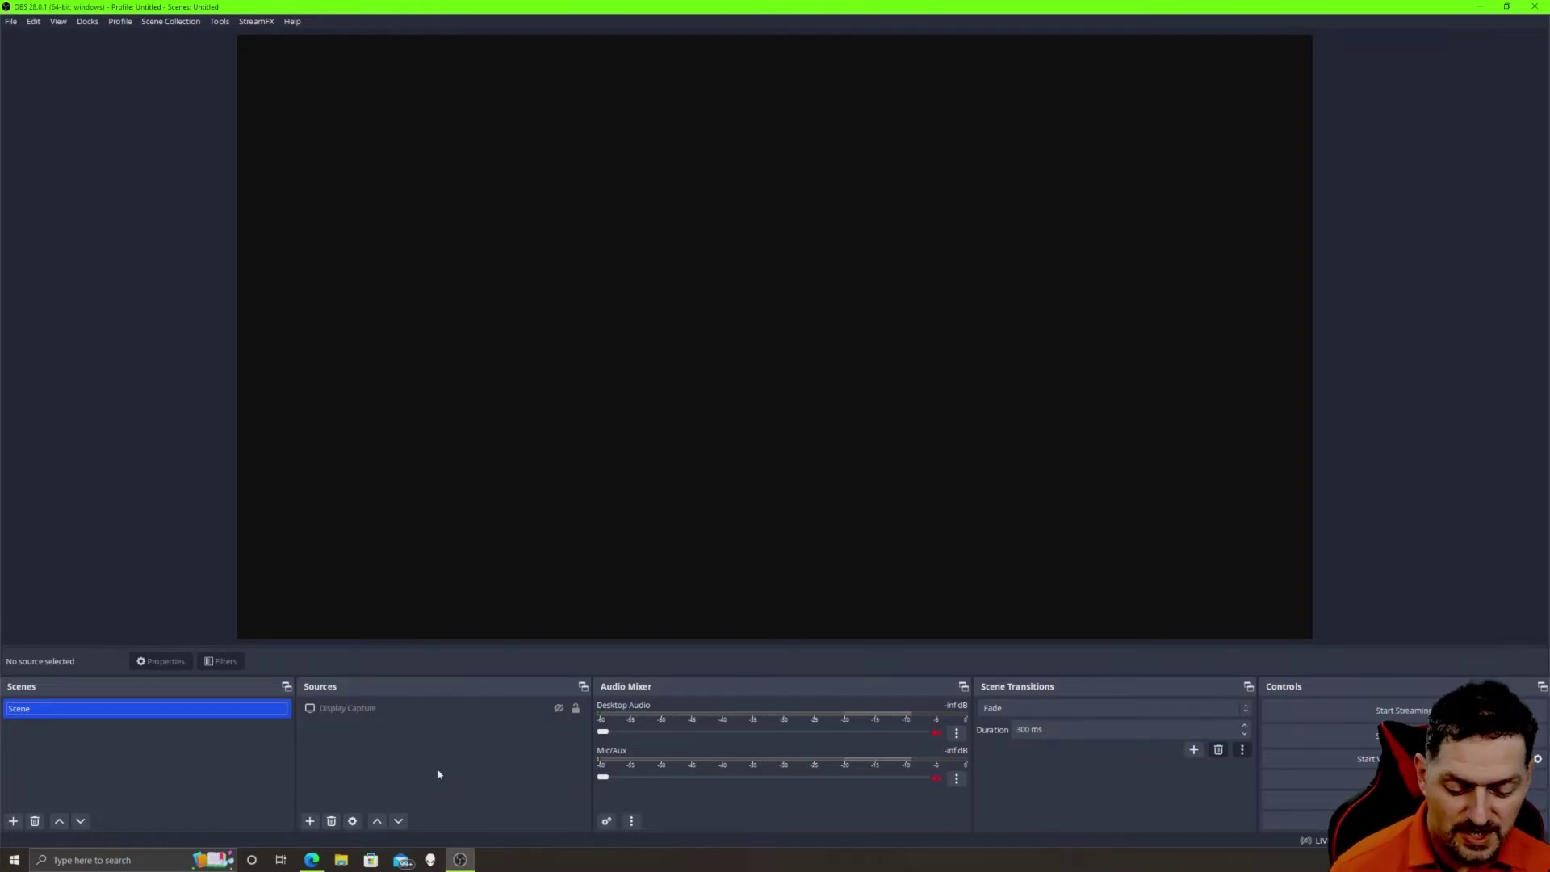
Compare the article's Troubleshooting advice with the StreamDeckPlugin load error shown in OBS
left_click(312, 859)
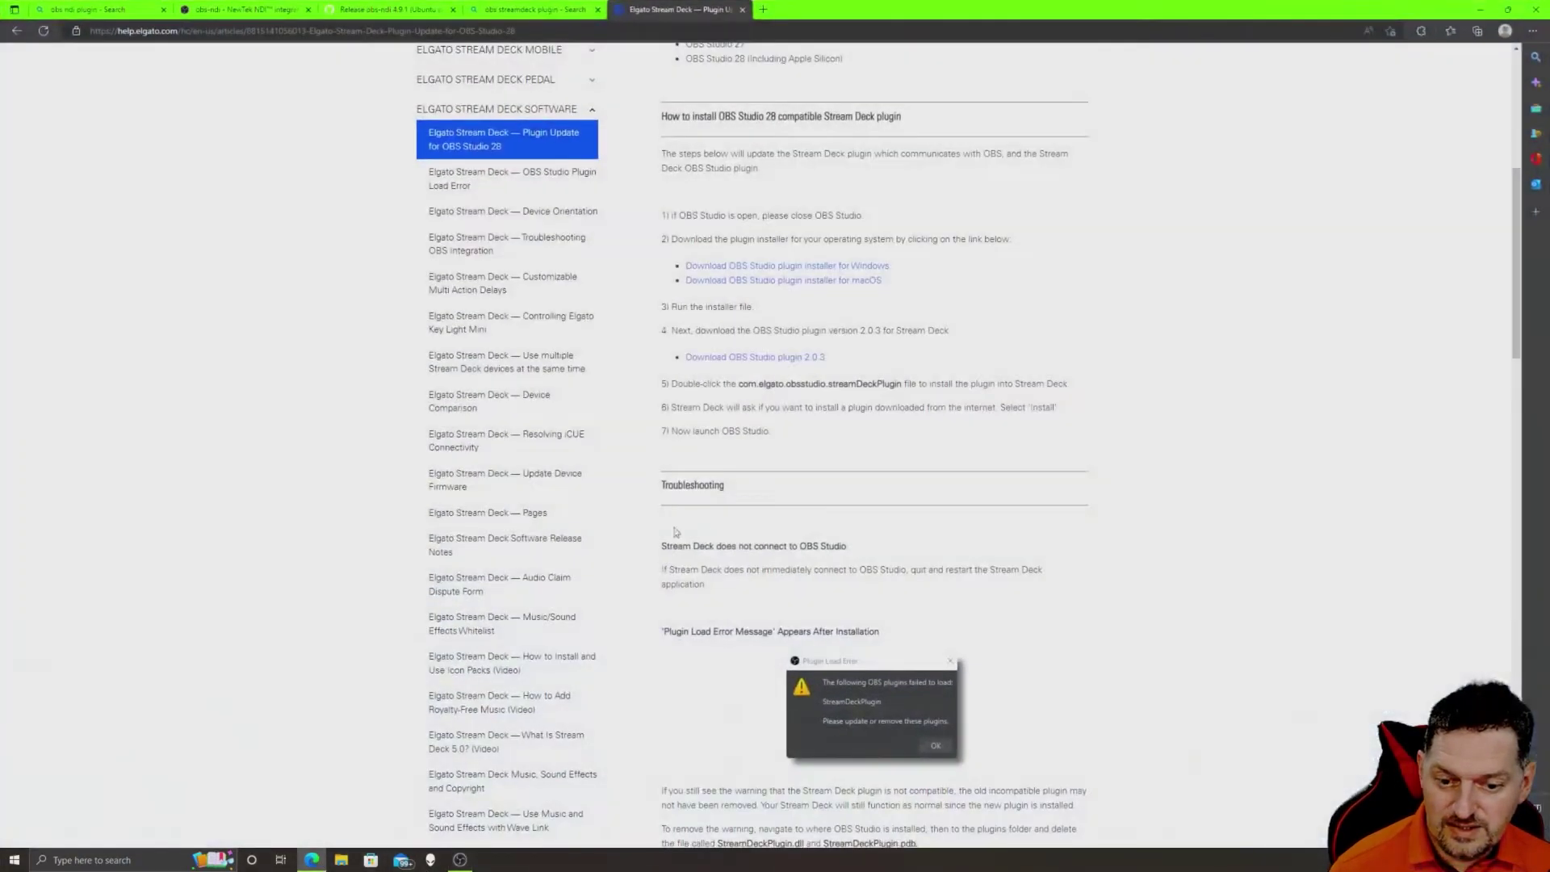
scroll(676, 532, "down", 5)
key("alt+Tab")
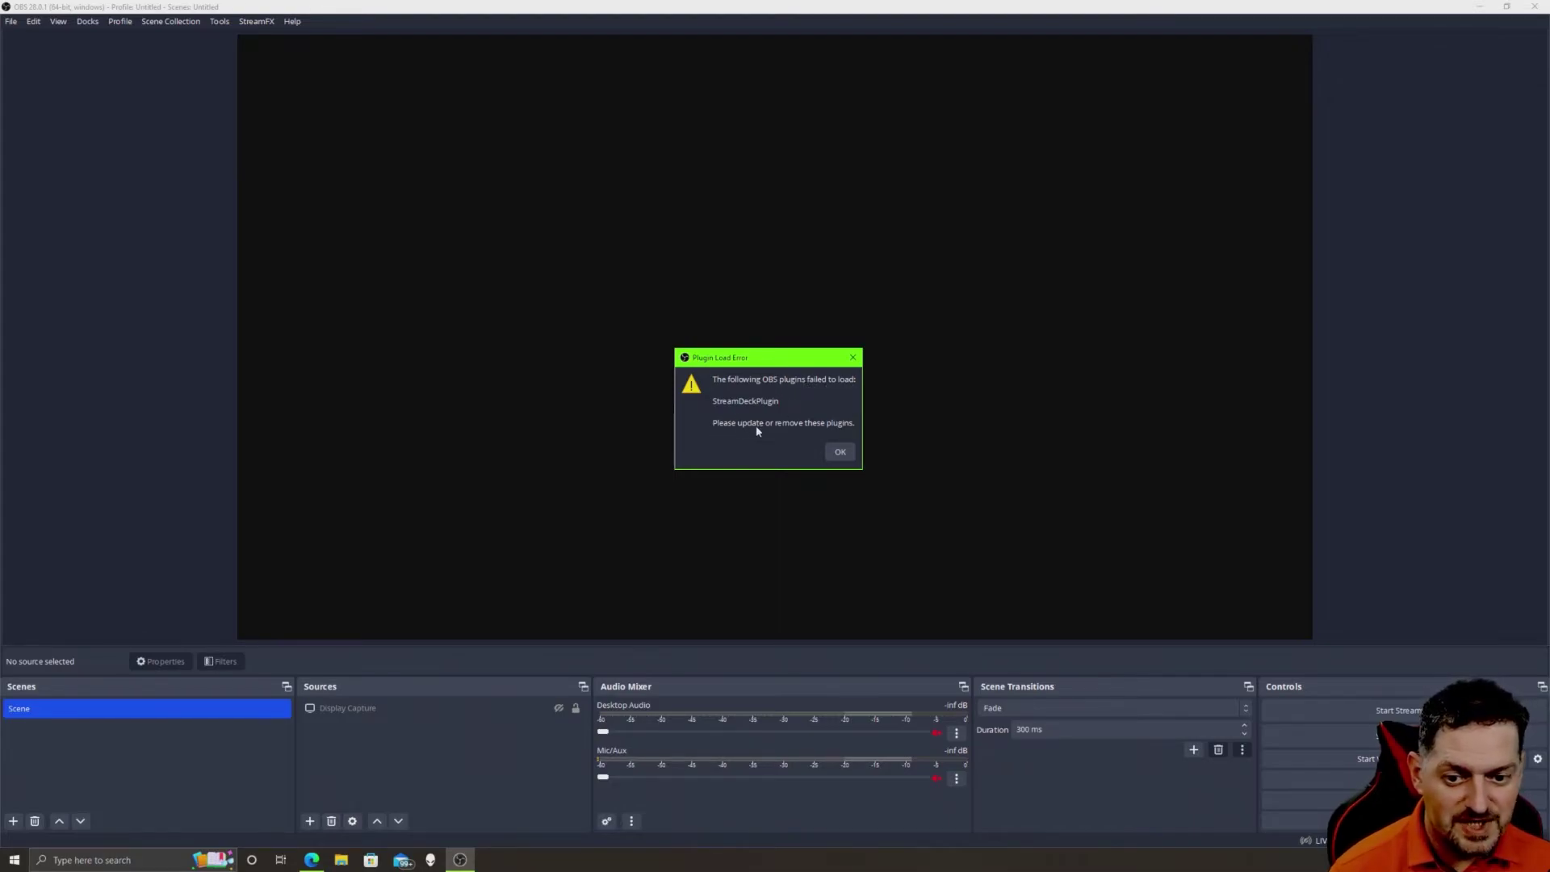
key("alt+Tab")
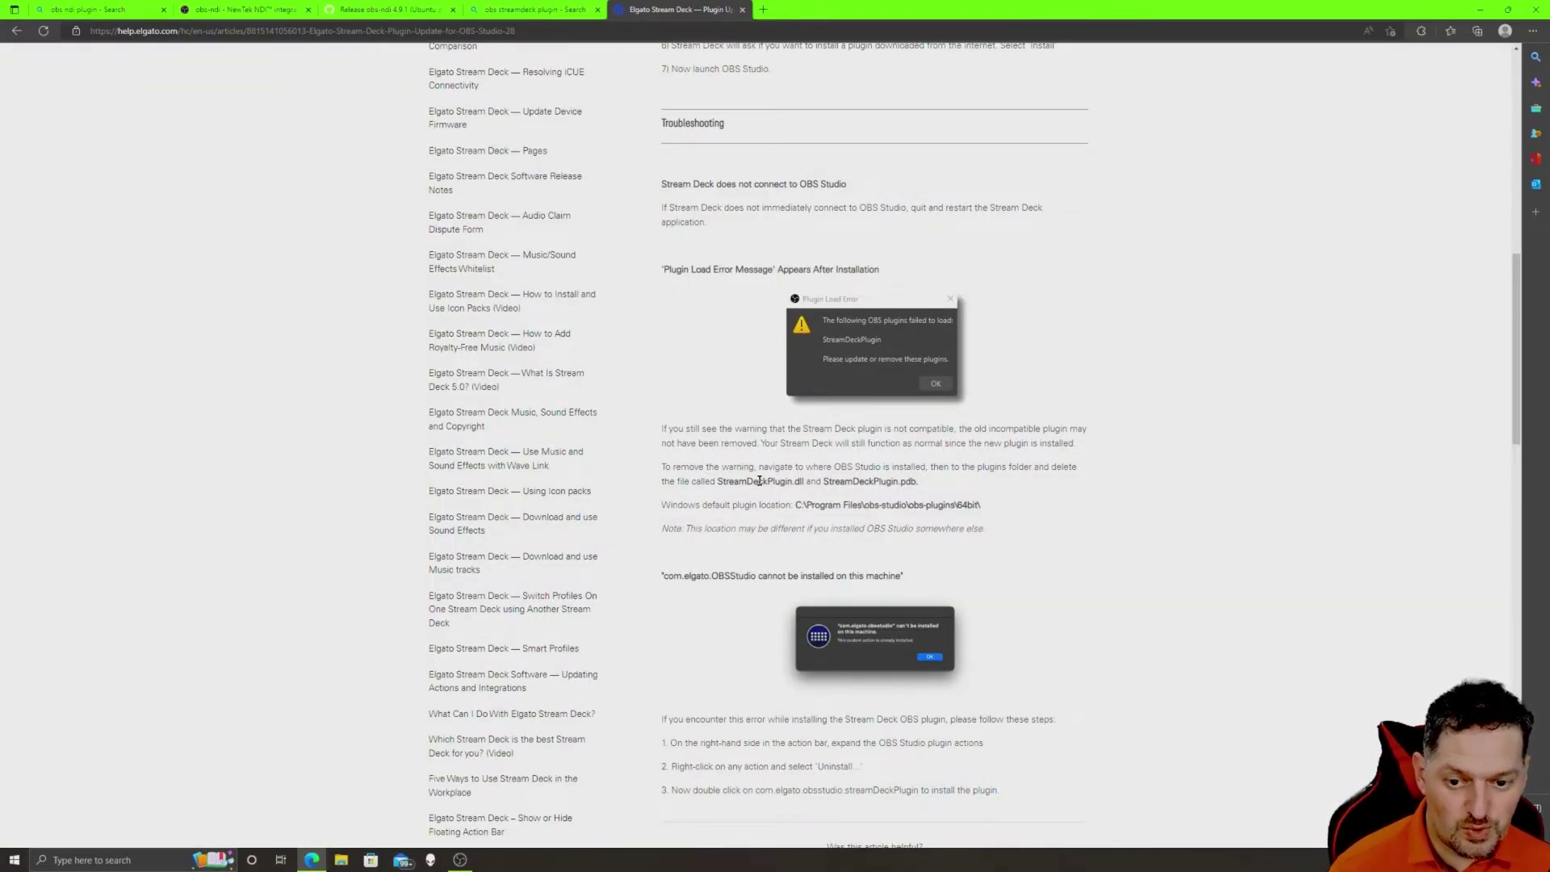
scroll(892, 495, "up", 3)
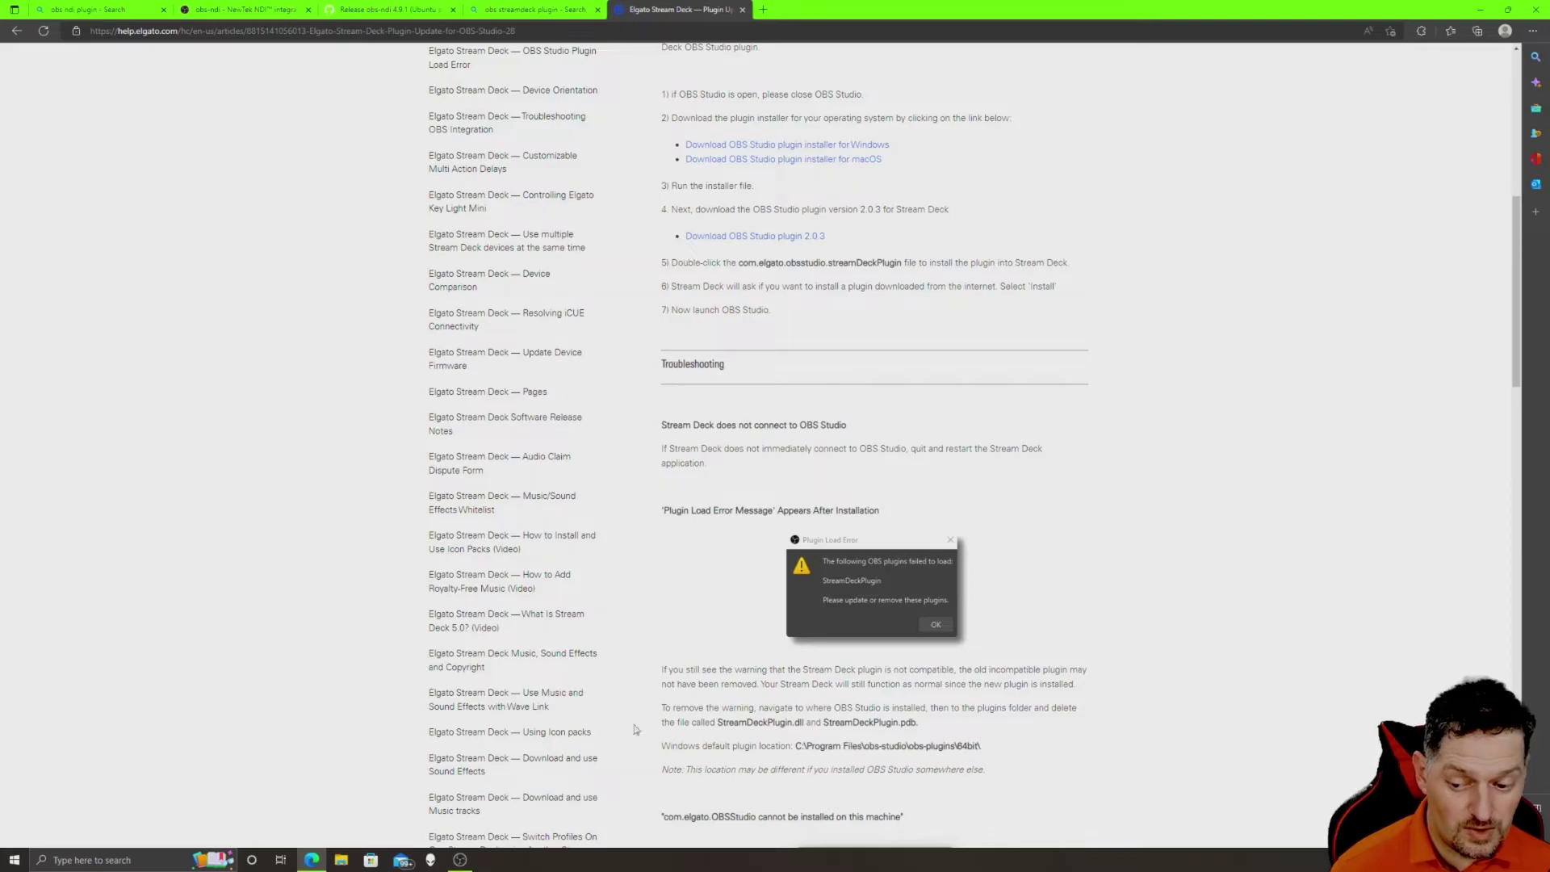
Browse File Explorer to C:\Program Files\obs-studio\obs-plugins\64bit
left_click(341, 859)
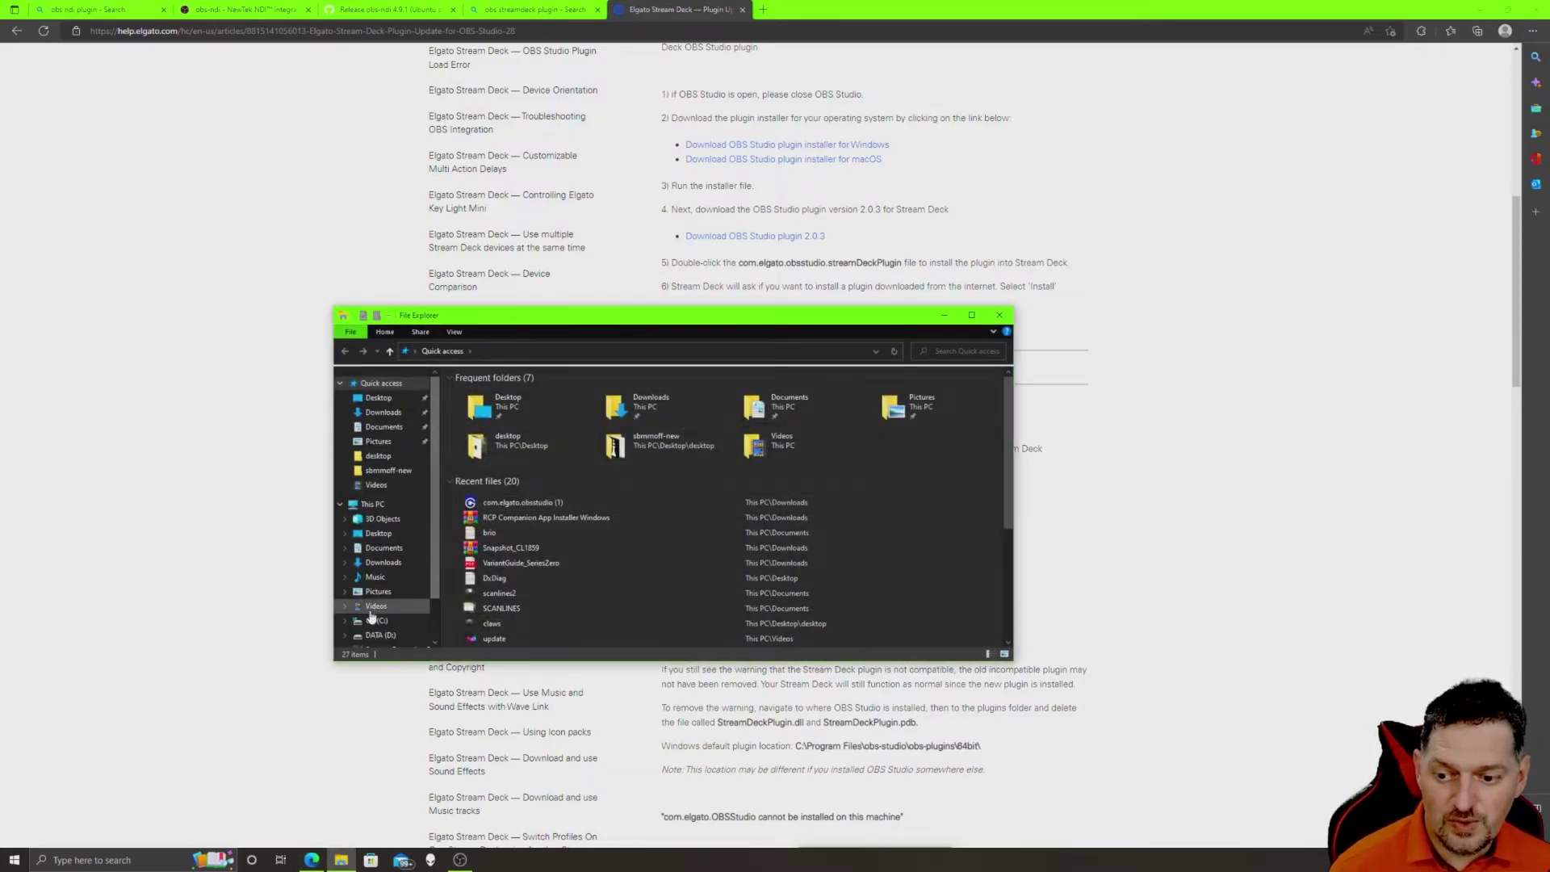
left_click(376, 620)
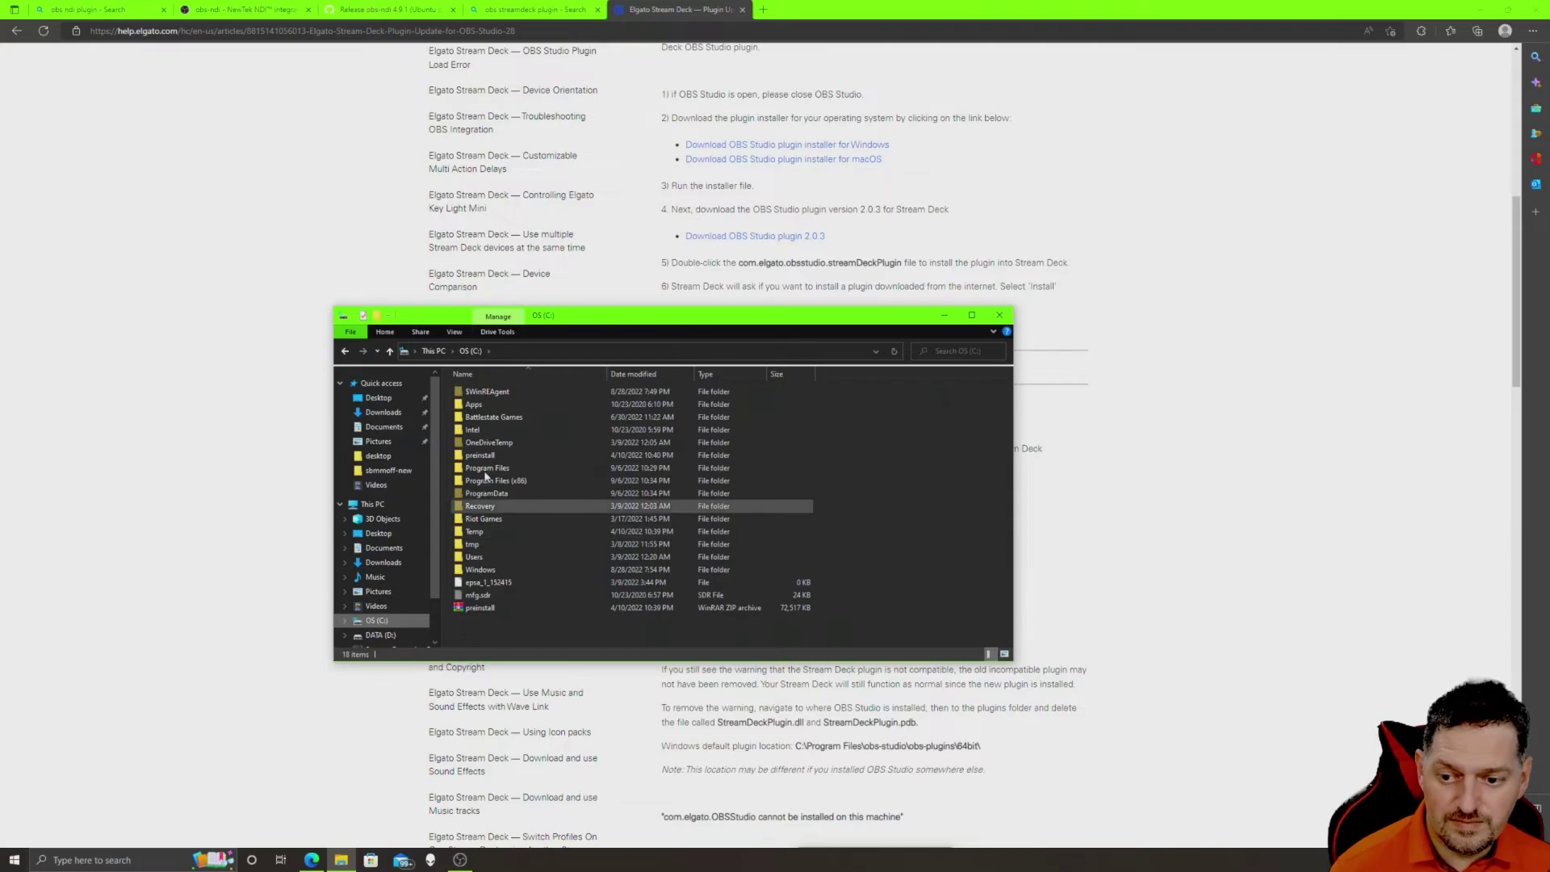
double_click(507, 471)
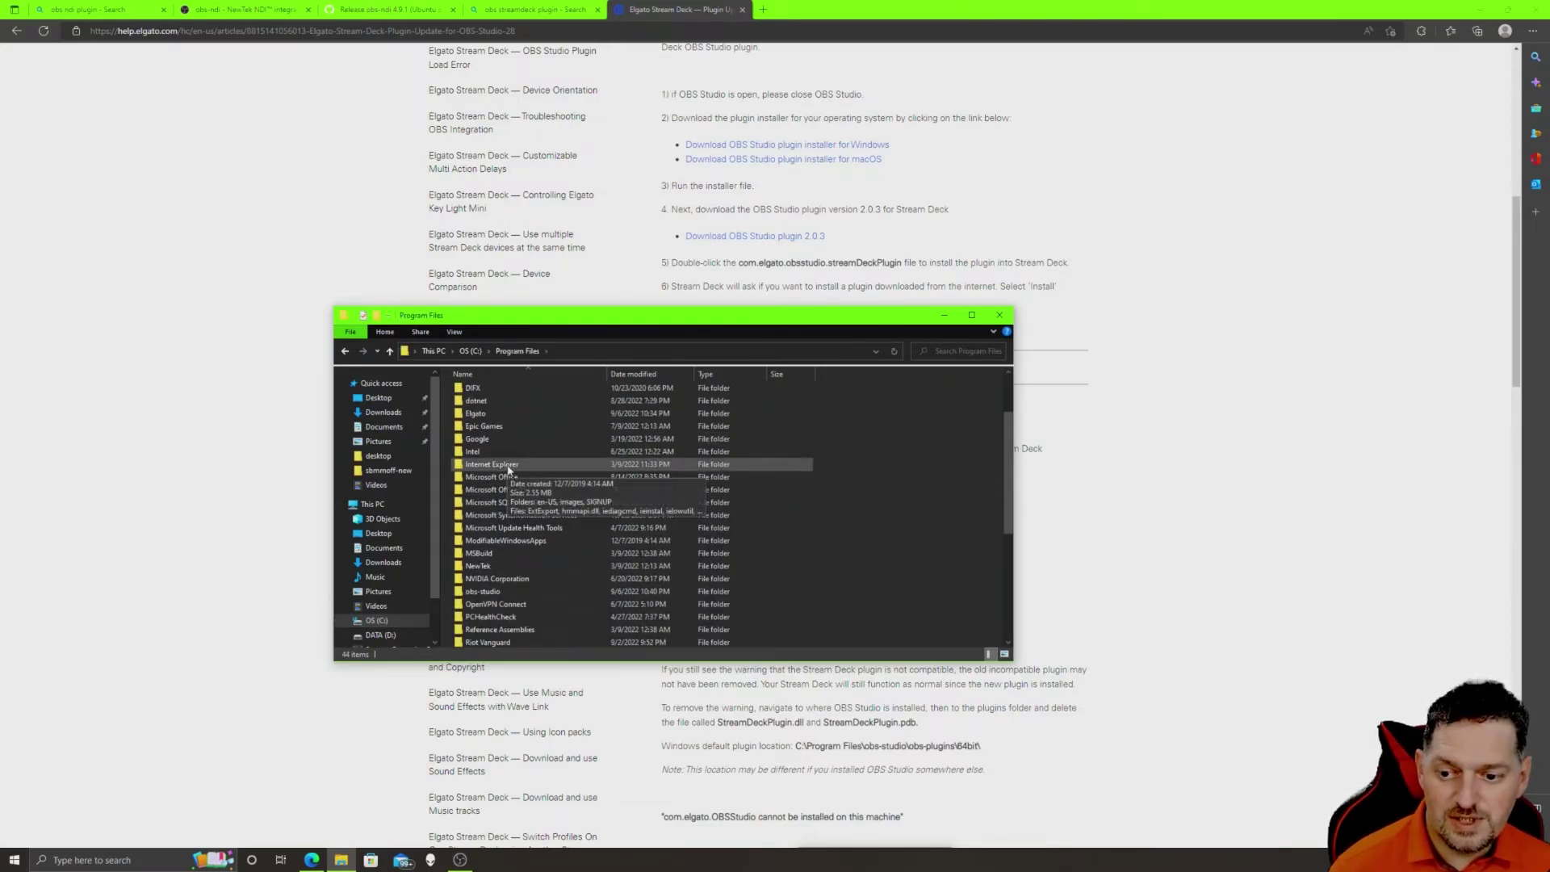
scroll(505, 471, "down", 5)
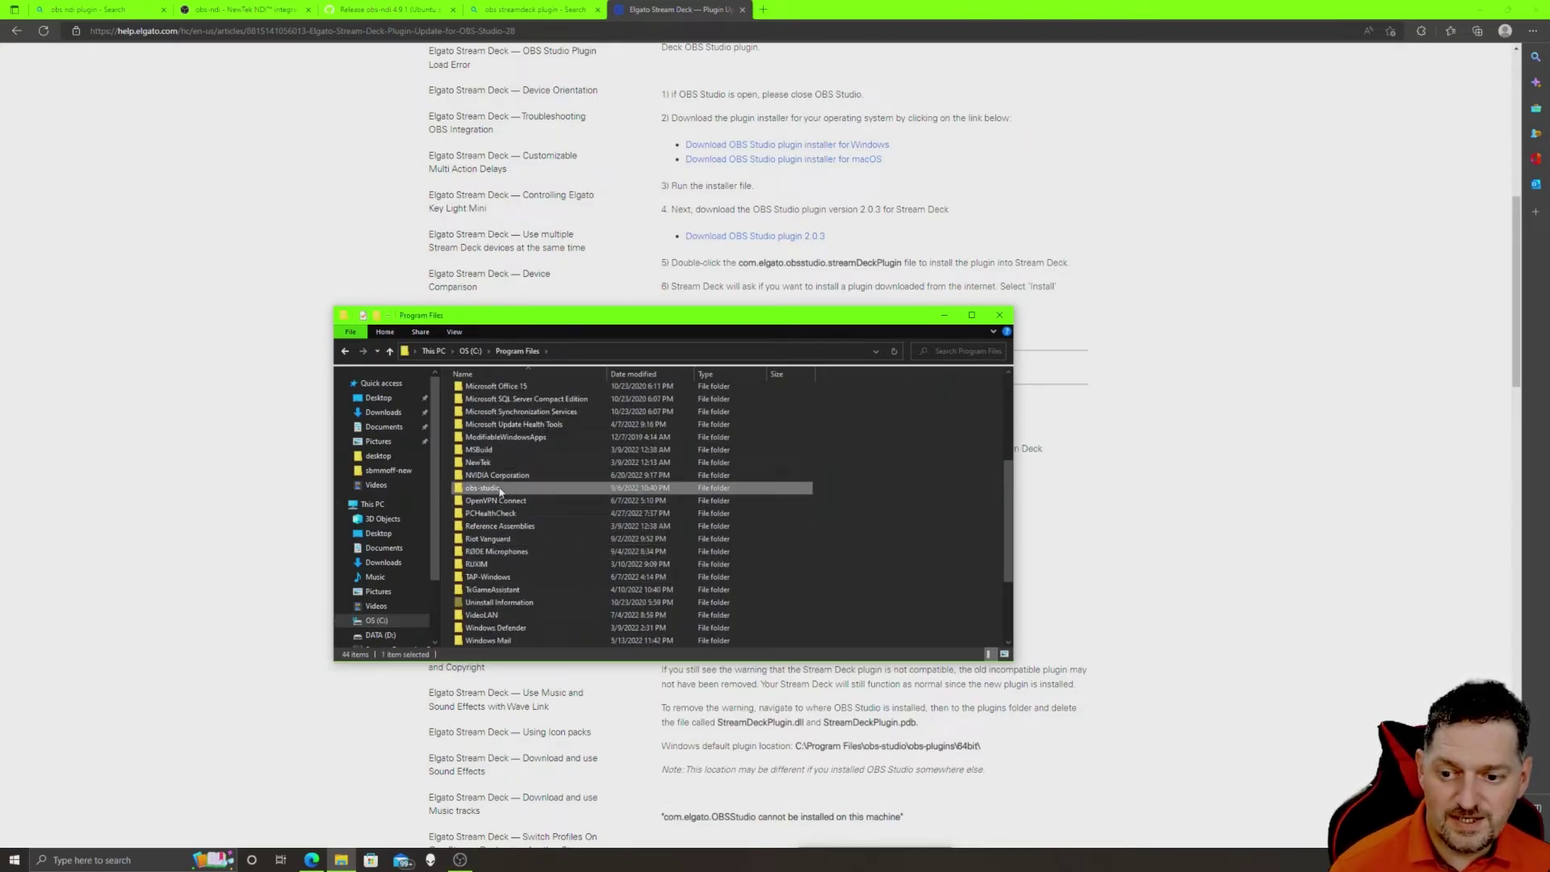
double_click(492, 489)
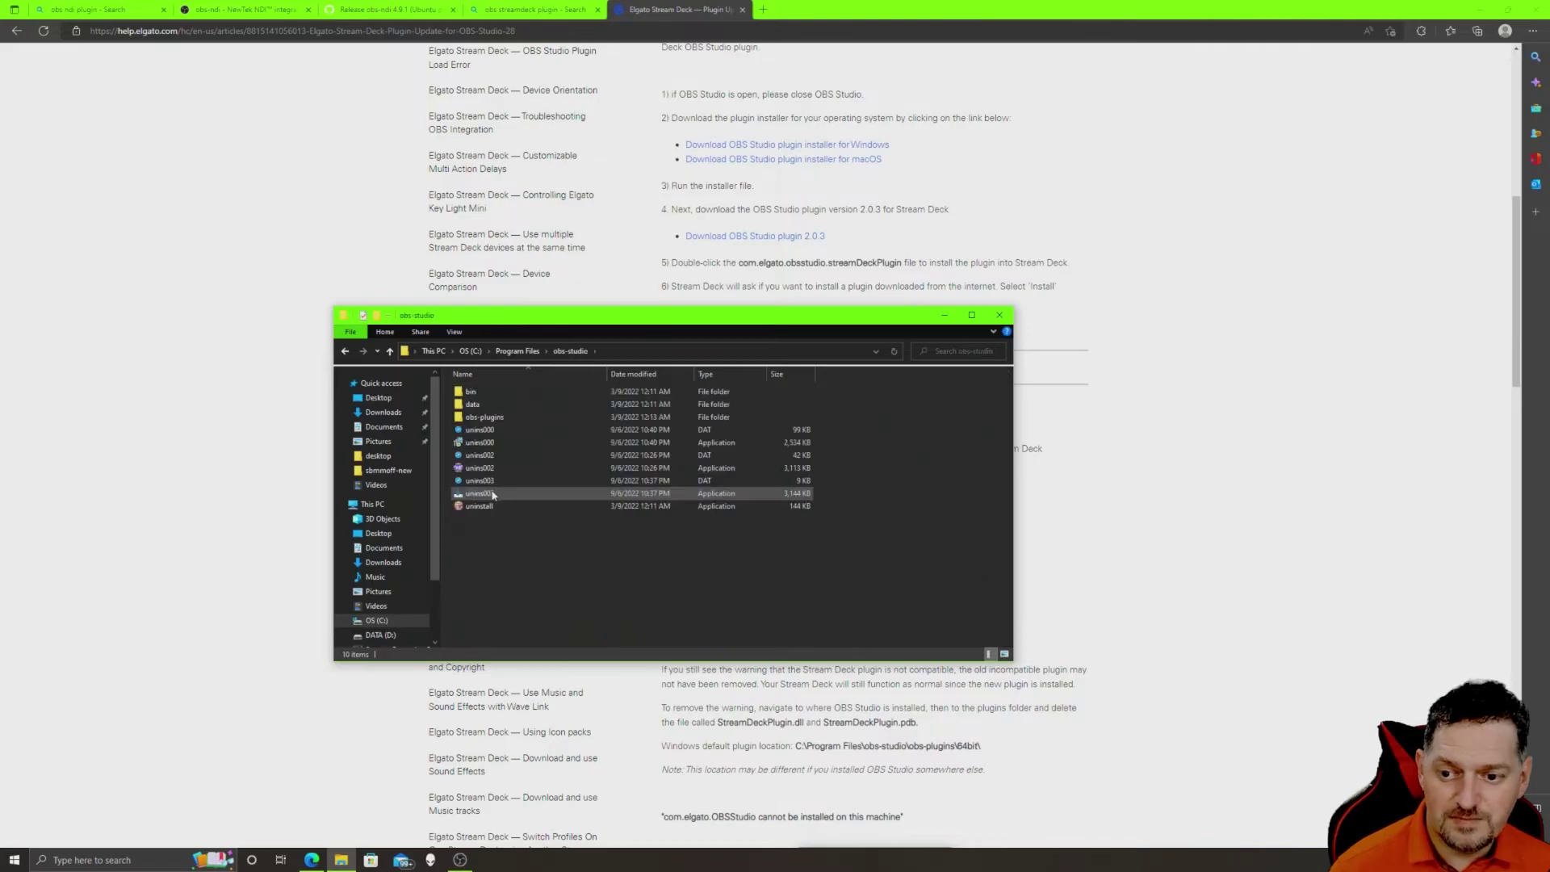
double_click(492, 417)
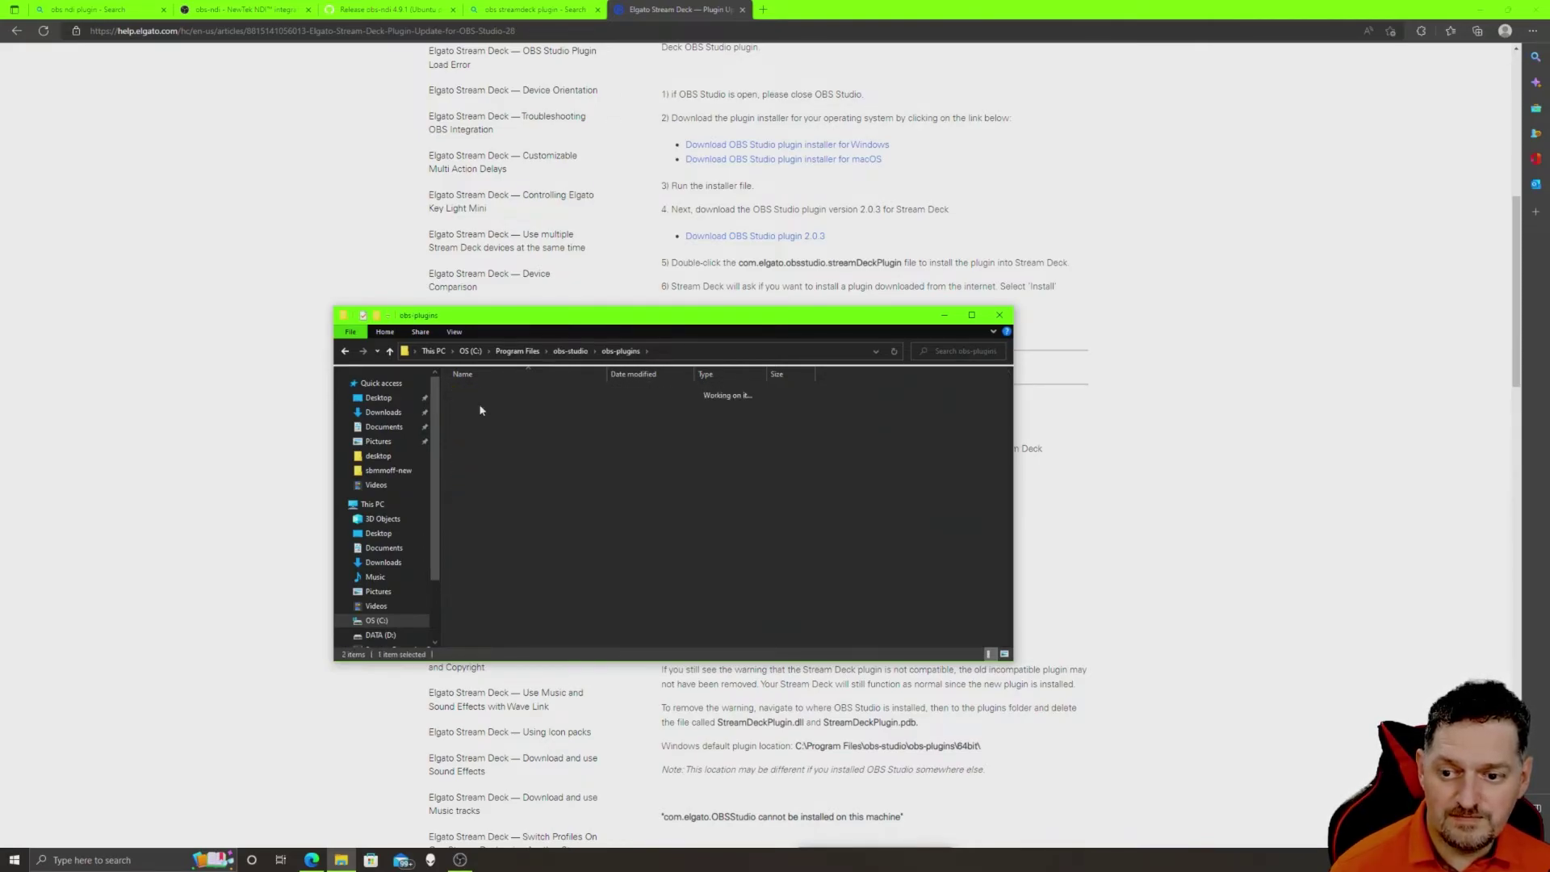
double_click(485, 400)
scroll(506, 503, "down", 8)
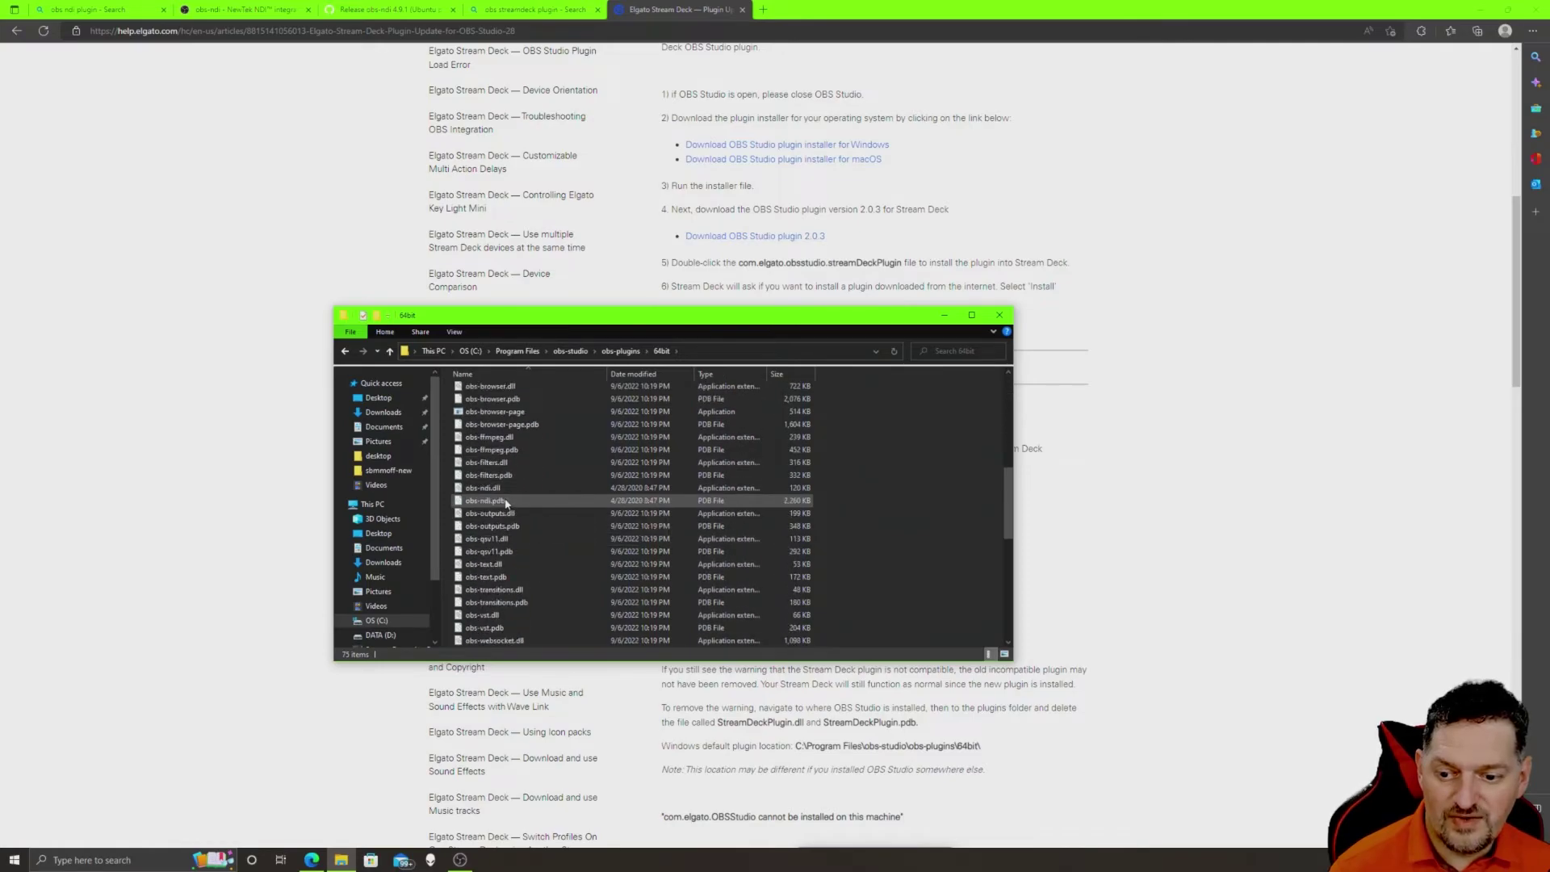
scroll(507, 503, "down", 5)
Delete StreamDeckPlugin.dll and StreamDeckPlugin.pdb, then close Explorer and minimize the browser
left_click(500, 436)
left_click(501, 450, "shift")
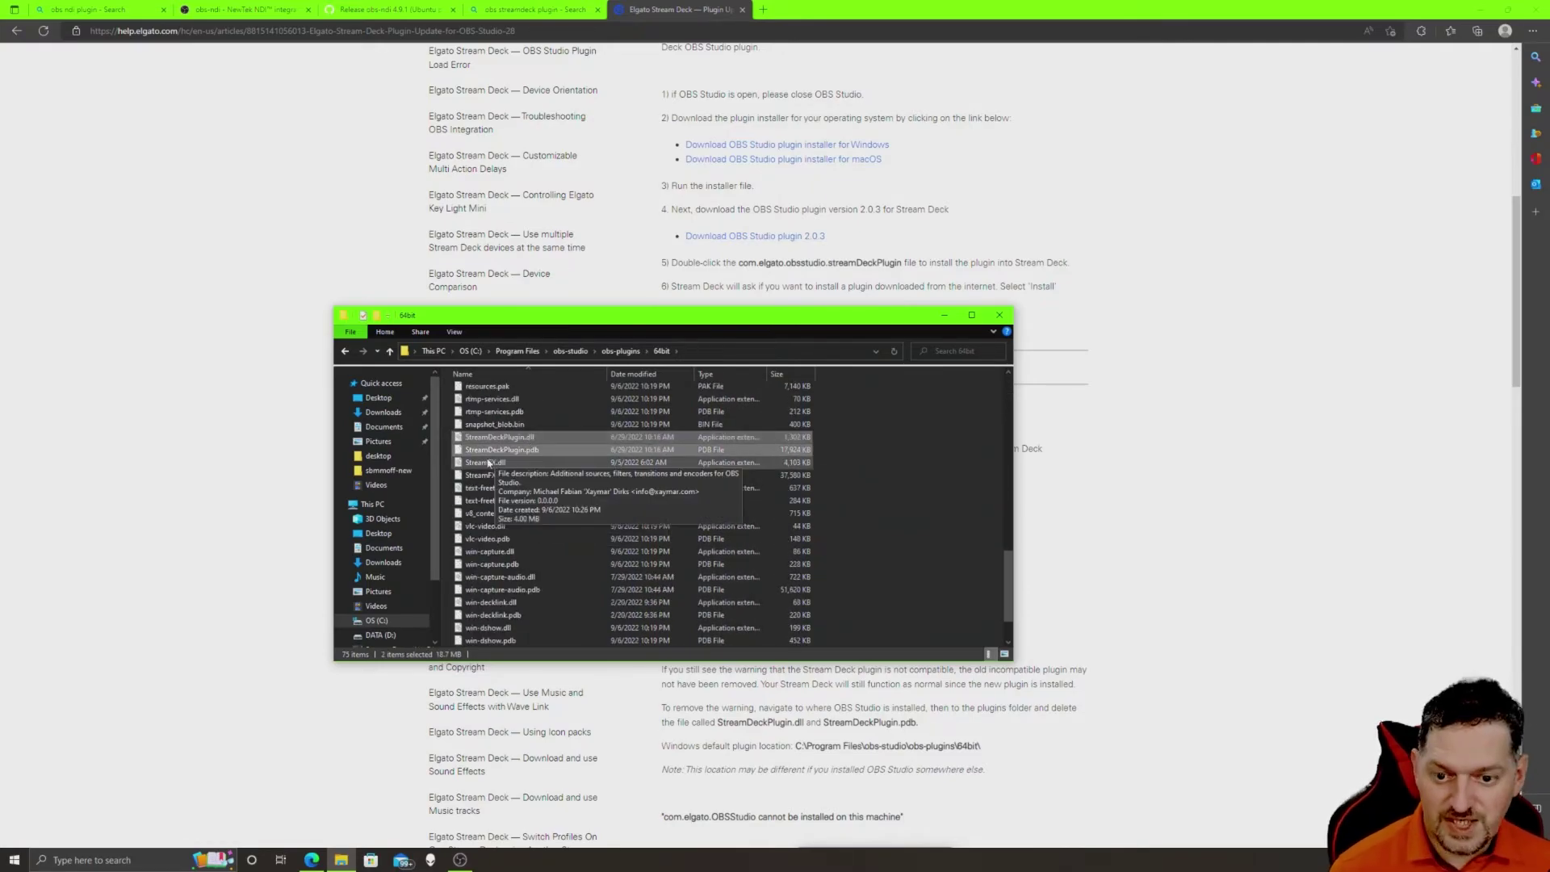
right_click(518, 445)
left_click(626, 602)
left_click(1400, 23)
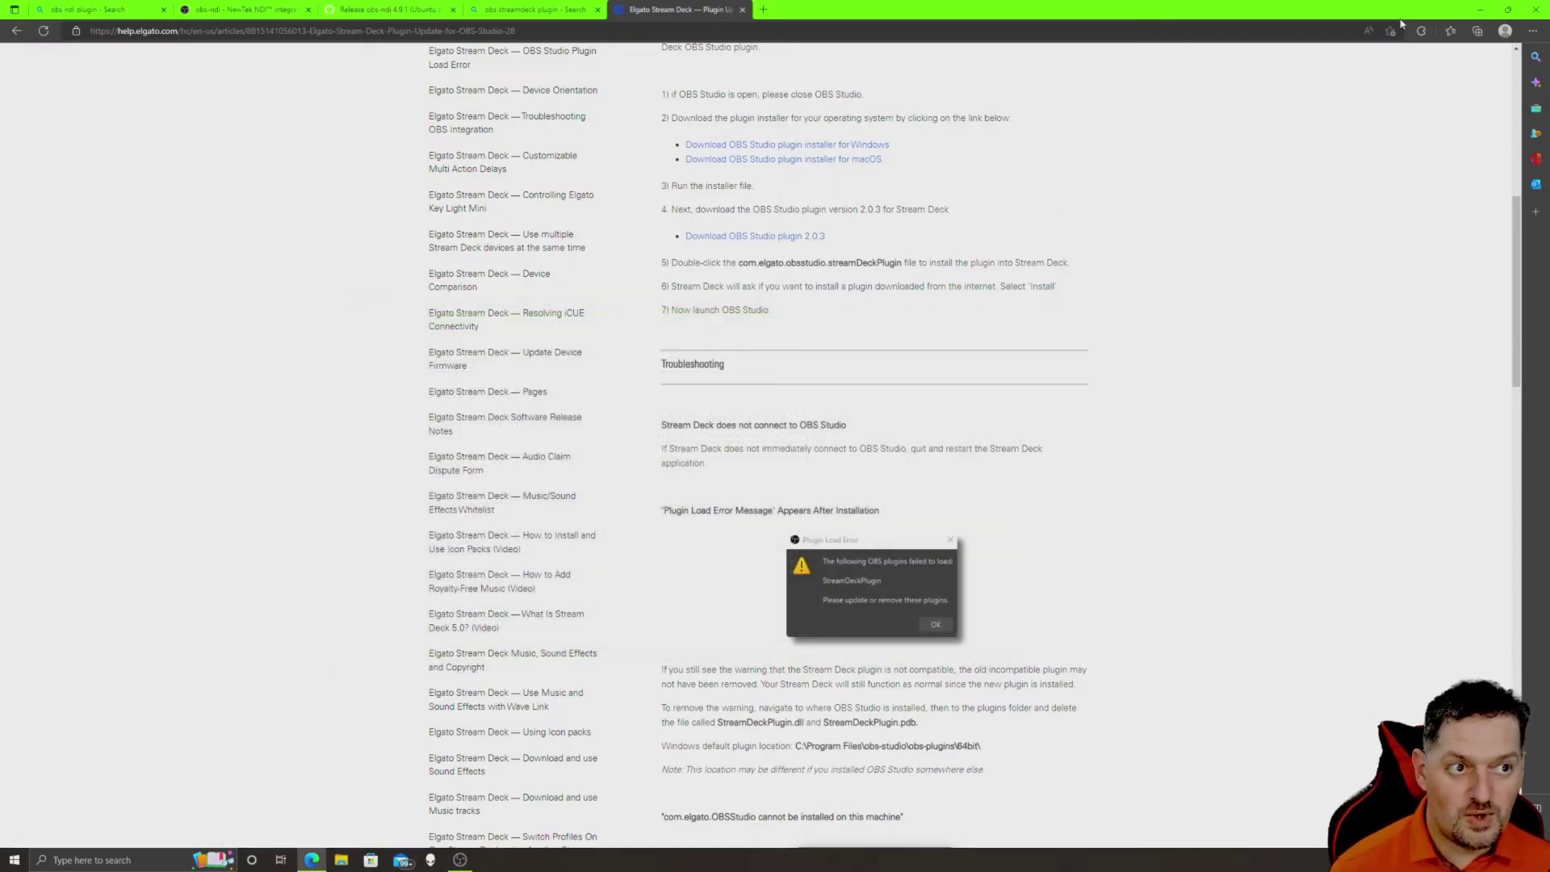
left_click(1481, 11)
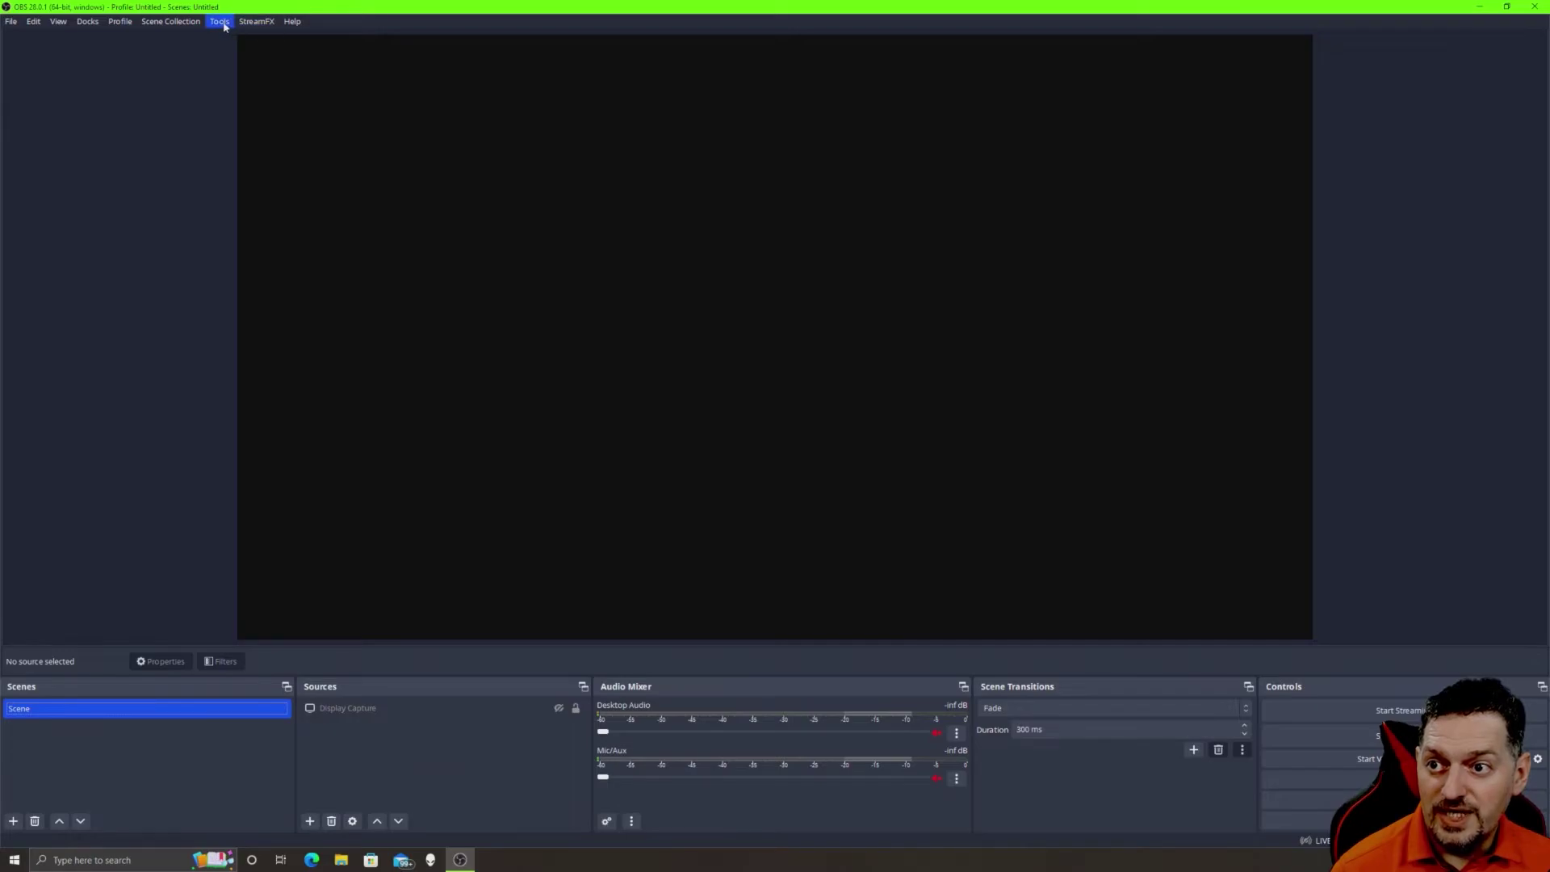
Check Tools > Elgato Stream Deck shows OBS Plugin 5.3.2.35 and Stream Deck Plugin 2.0.3
left_click(220, 22)
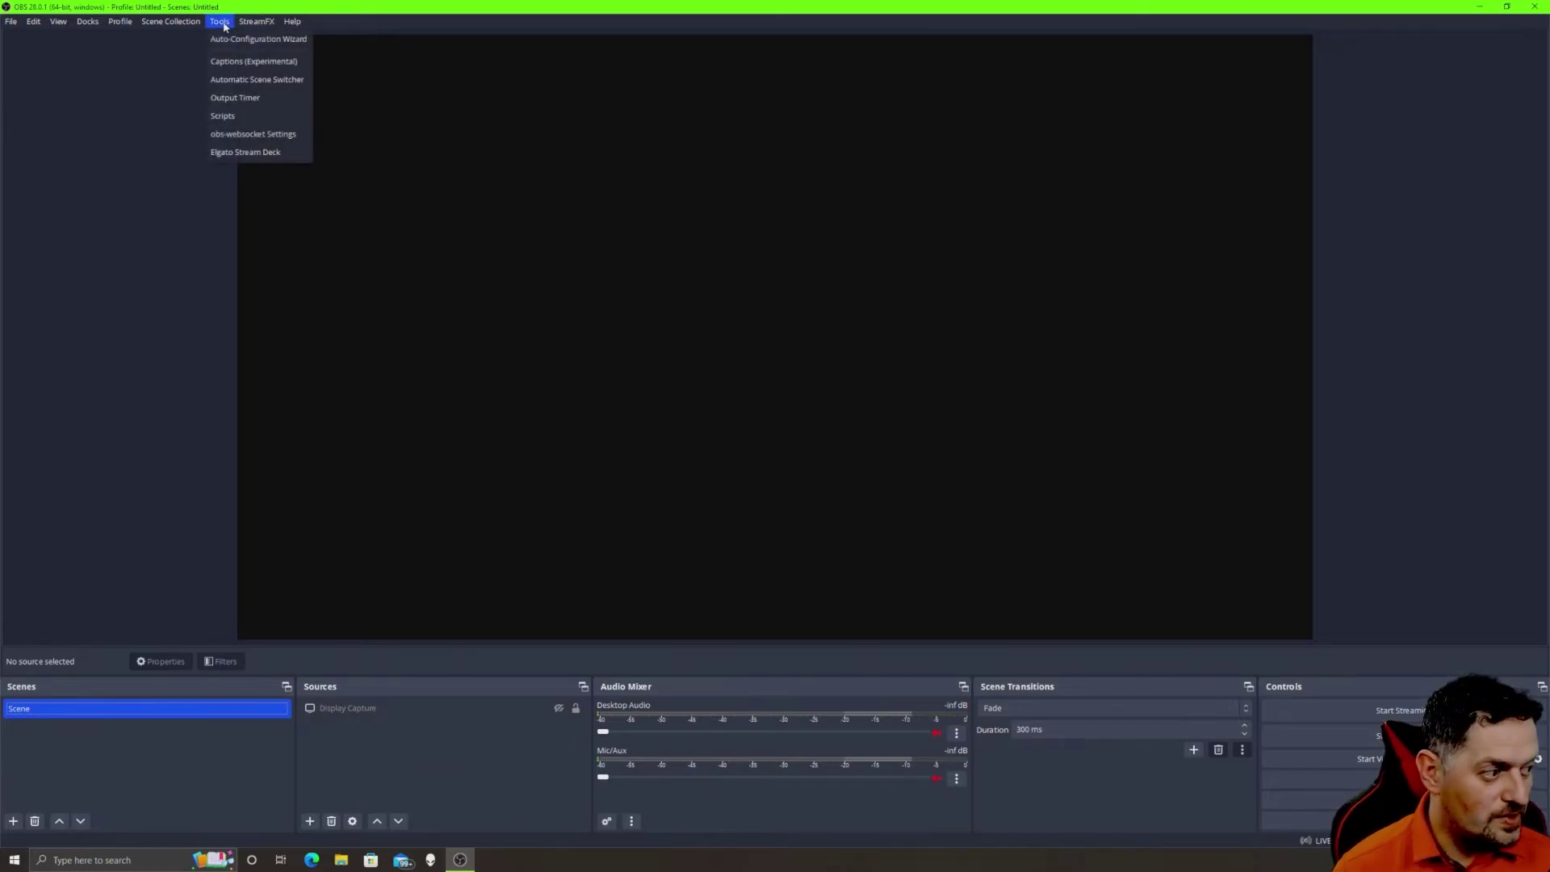
left_click(258, 153)
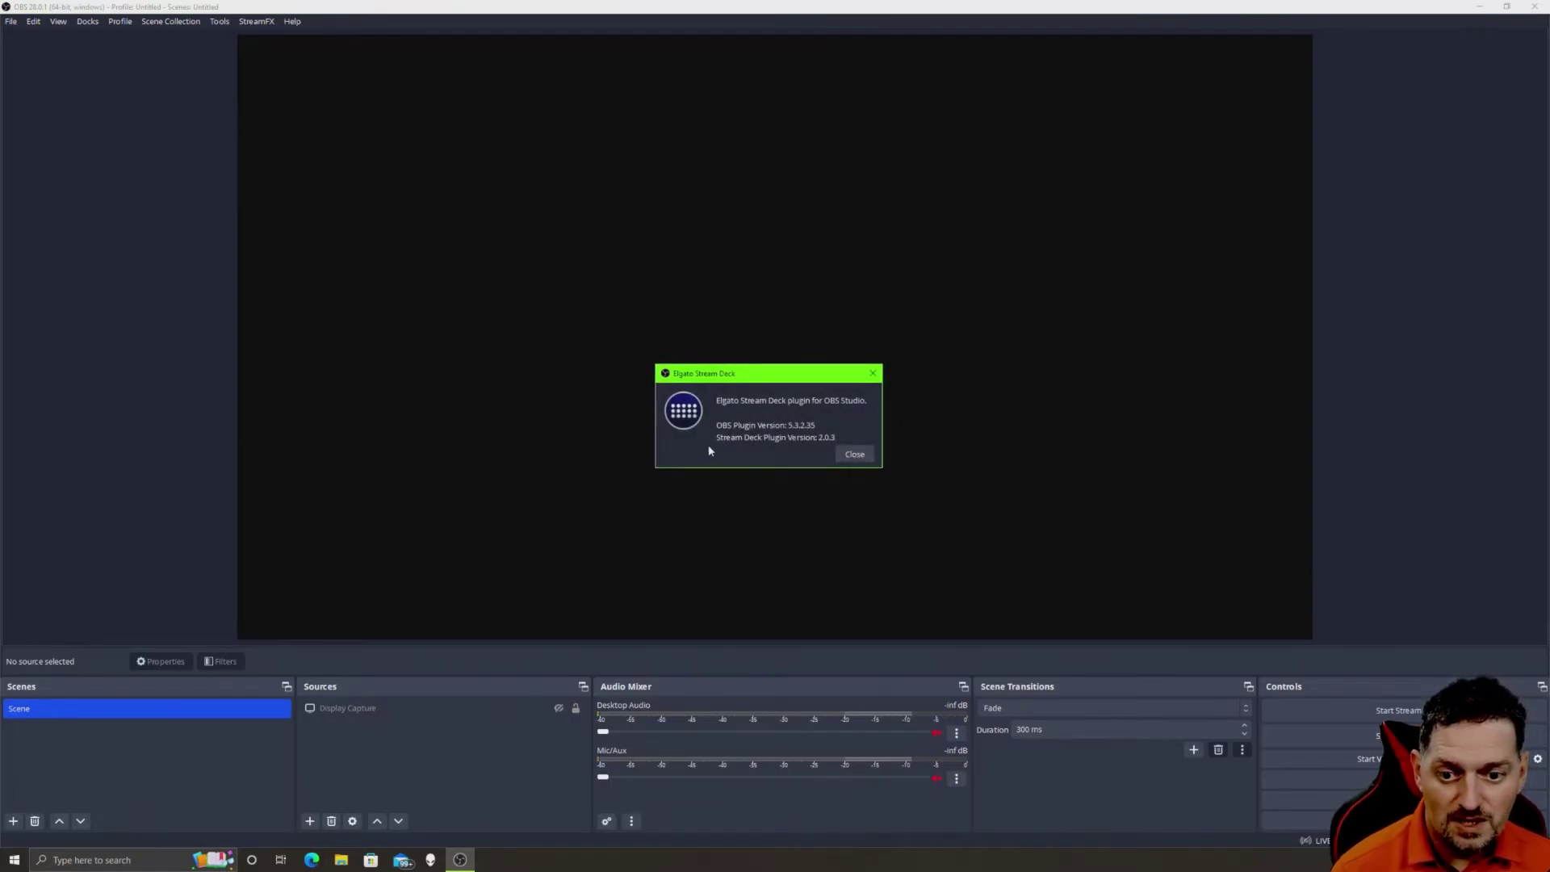
left_click(854, 455)
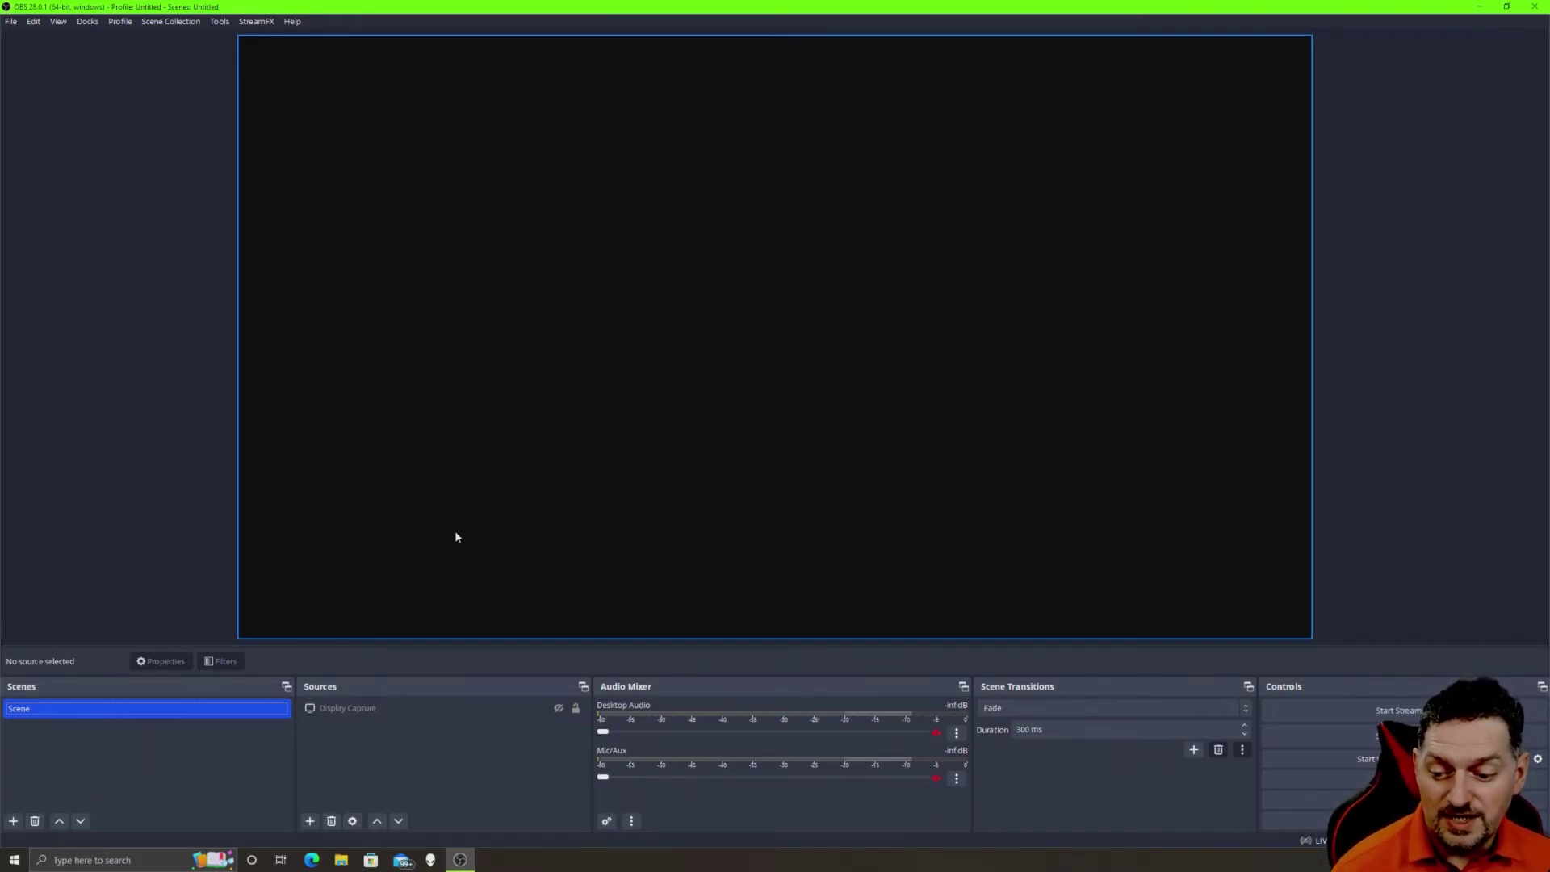
Bring up the win-capture-audio v2.2.3-beta forum page and review its requirements, including minimum OBS 27.0.0
left_click(312, 859)
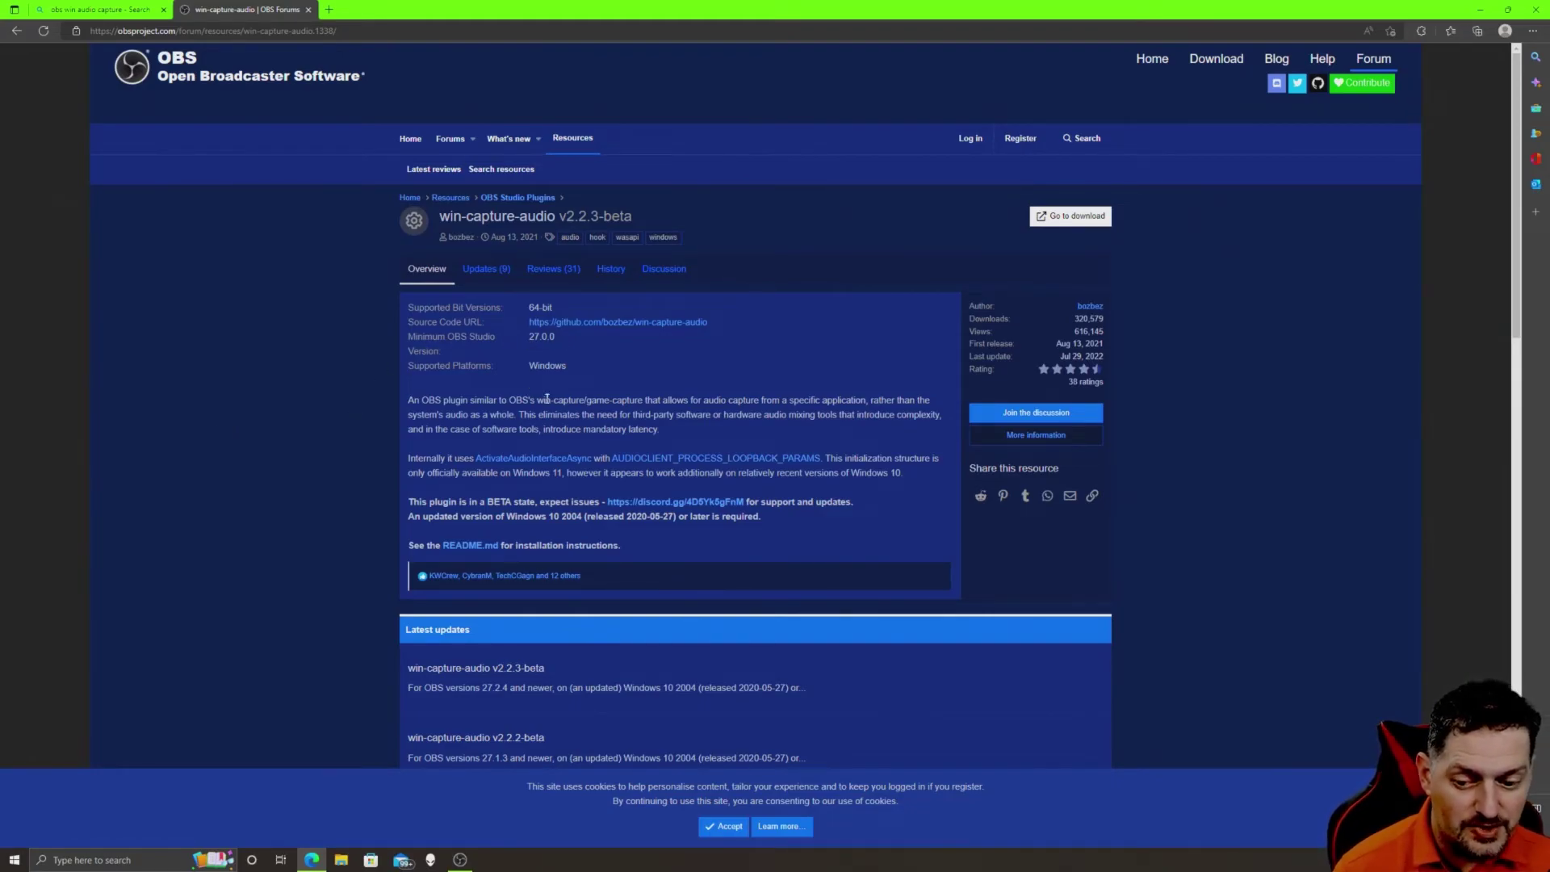
scroll(546, 398, "down", 1)
scroll(741, 291, "up", 1)
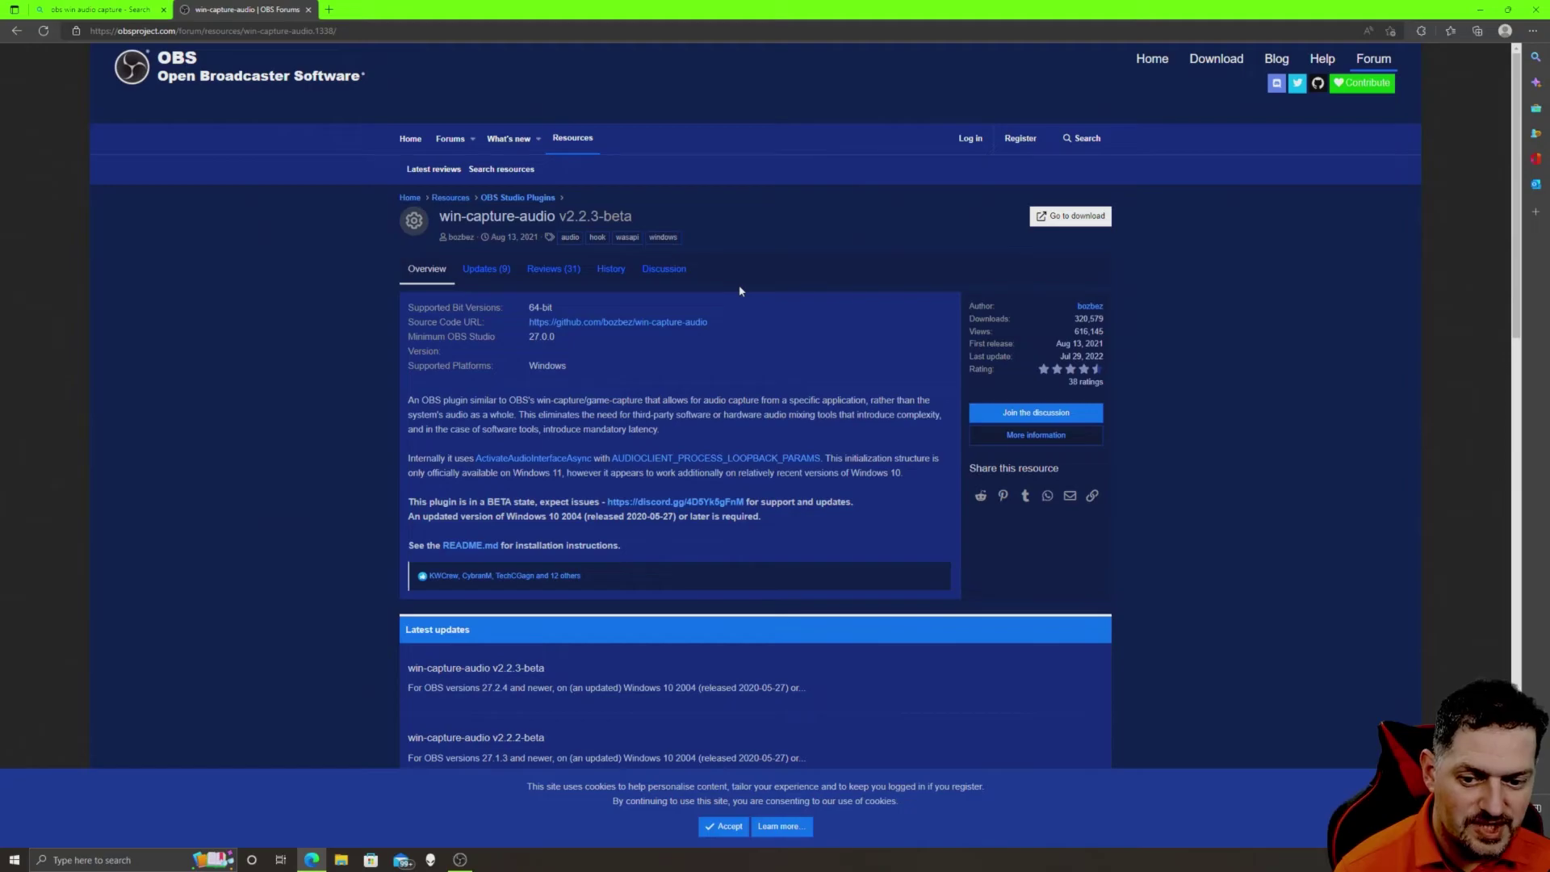
Download the win-capture-audio 2.2.3-beta setup.exe from GitHub and install it, accepting the licence
left_click(1082, 219)
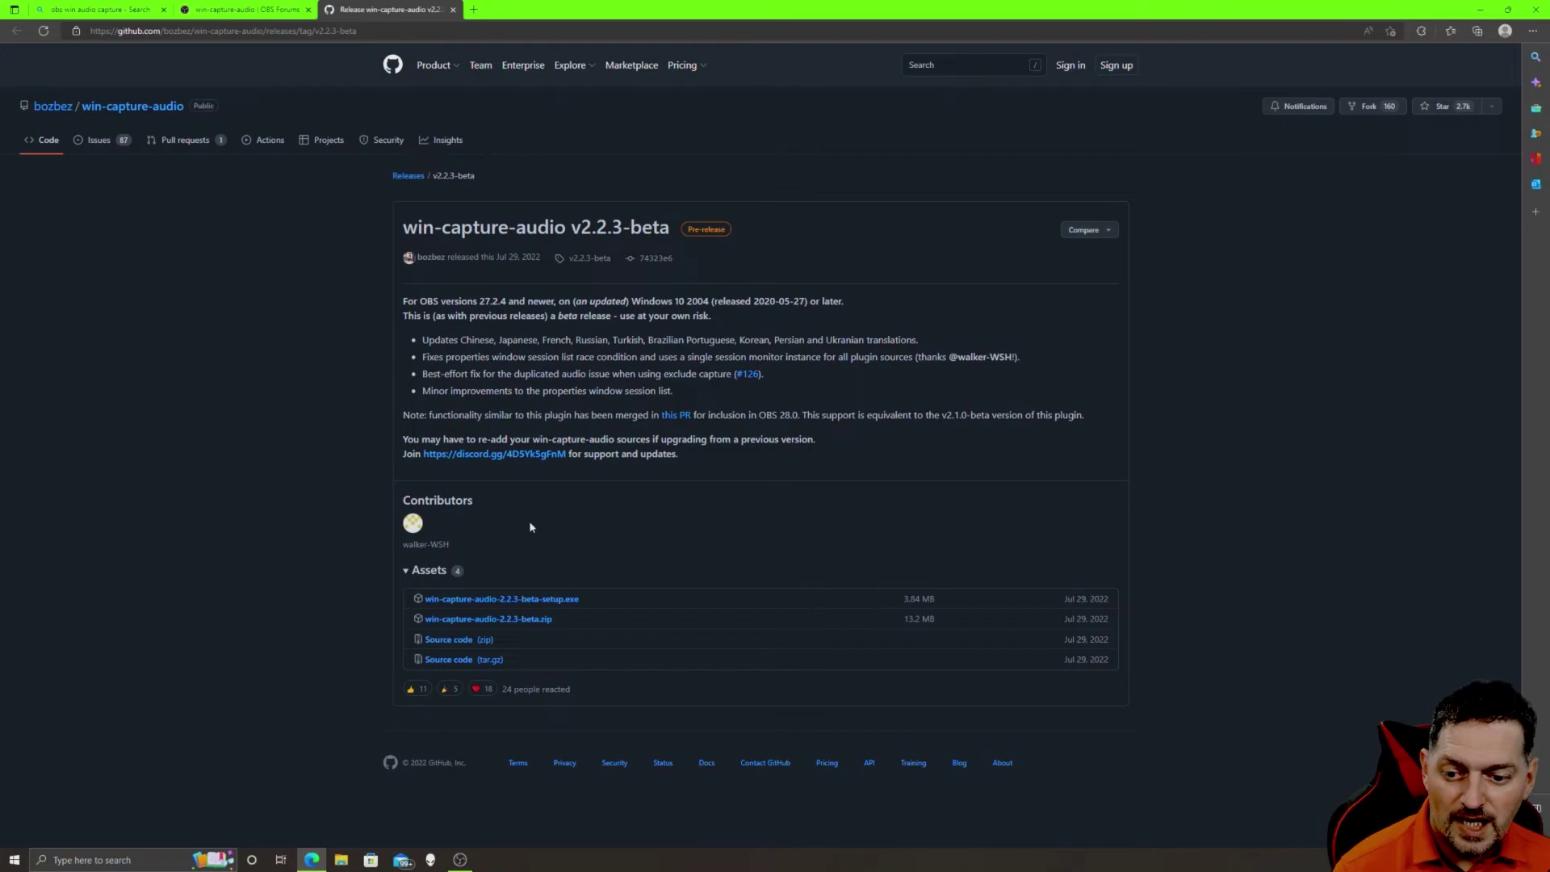
left_click(543, 601)
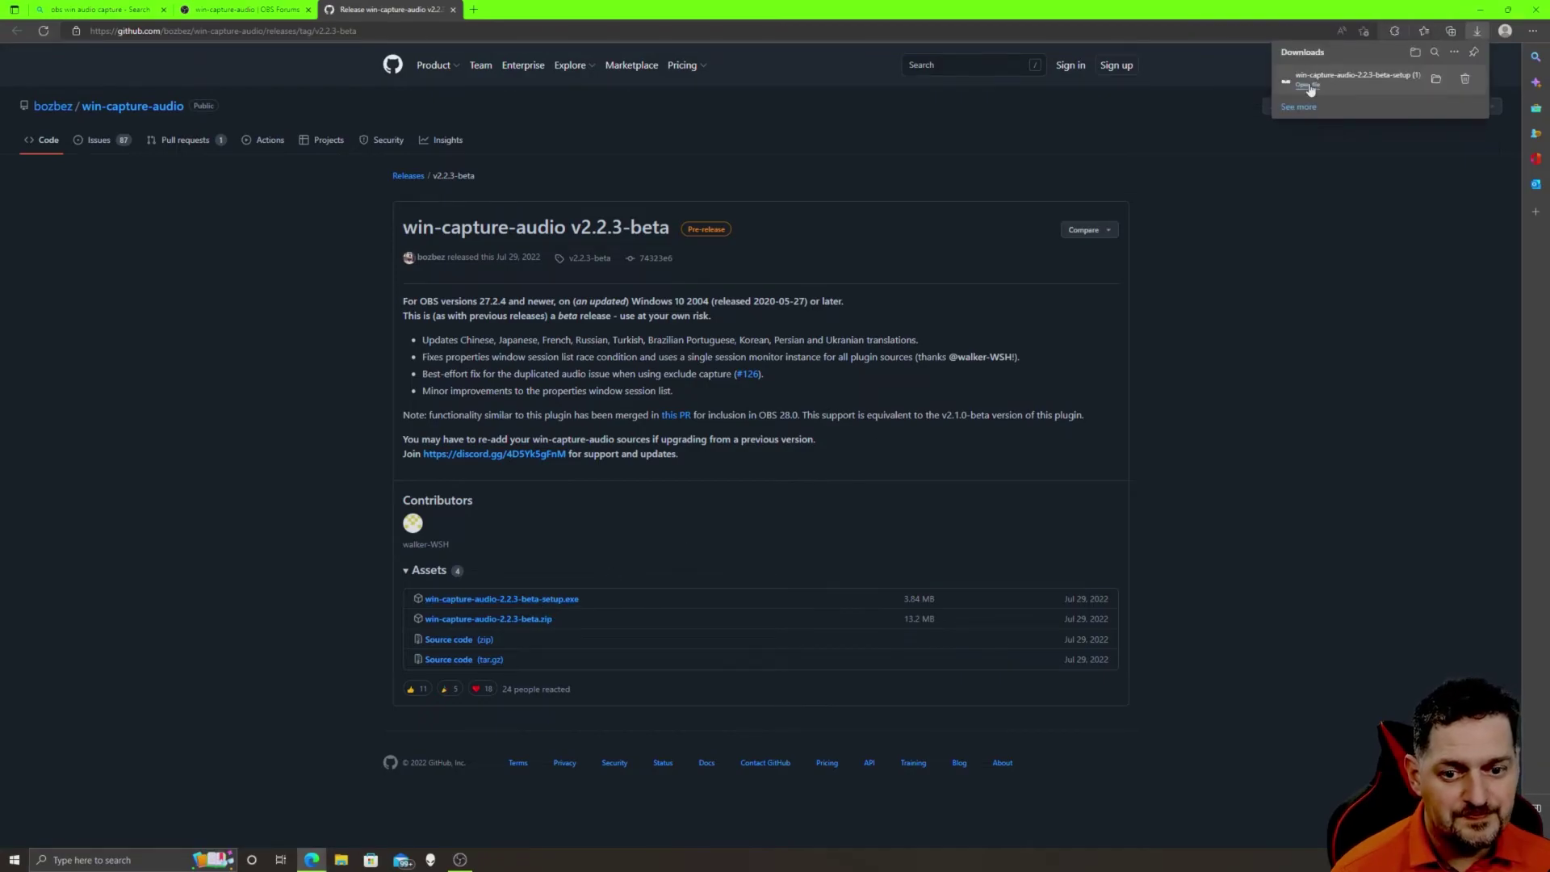
left_click(1310, 85)
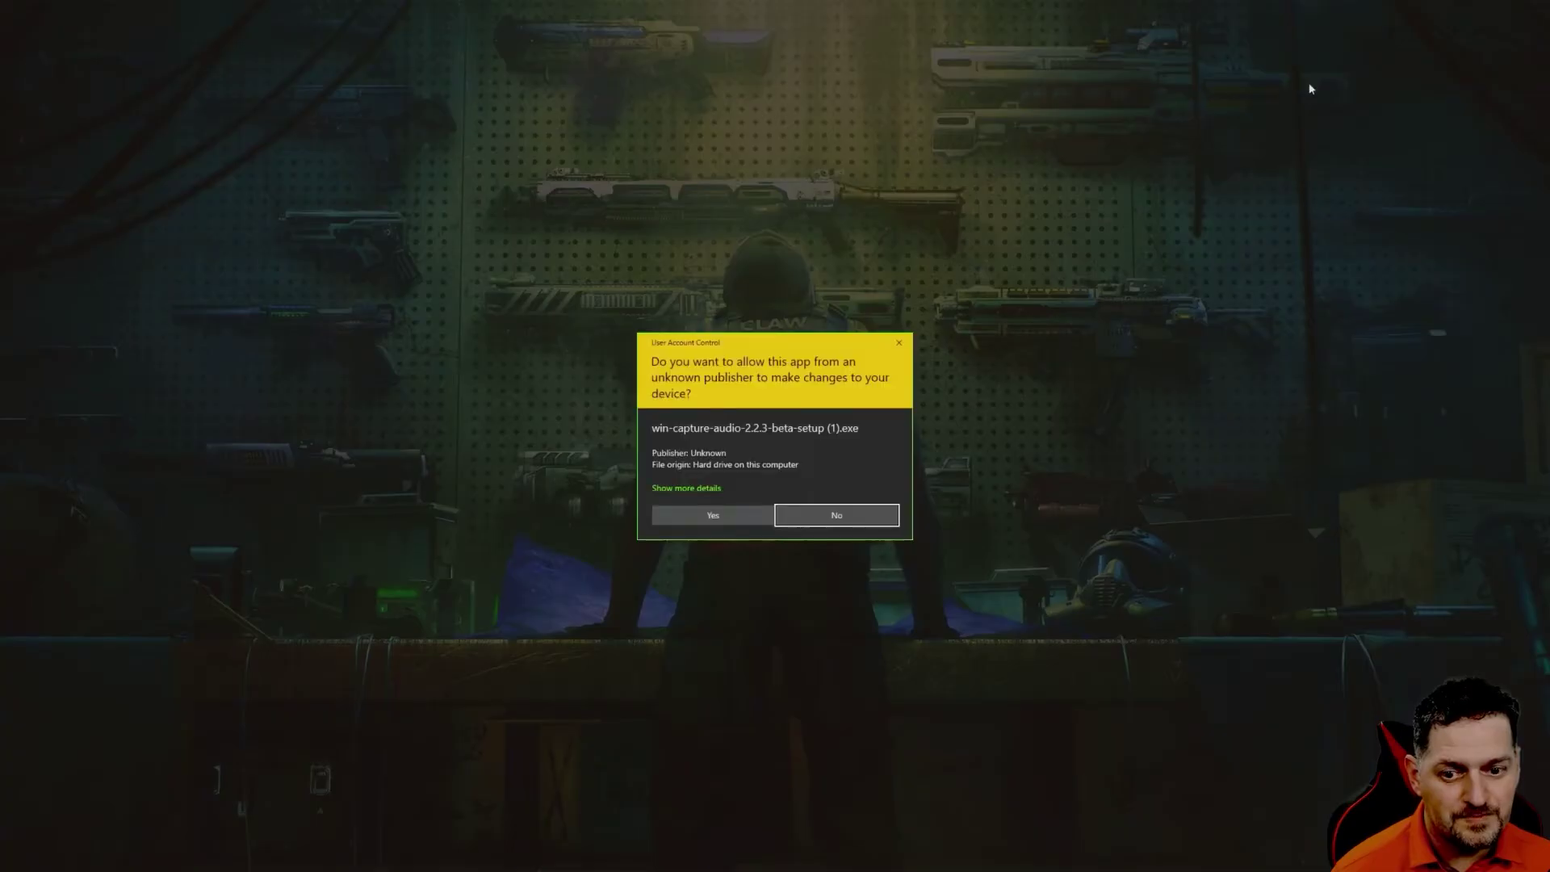
left_click(707, 517)
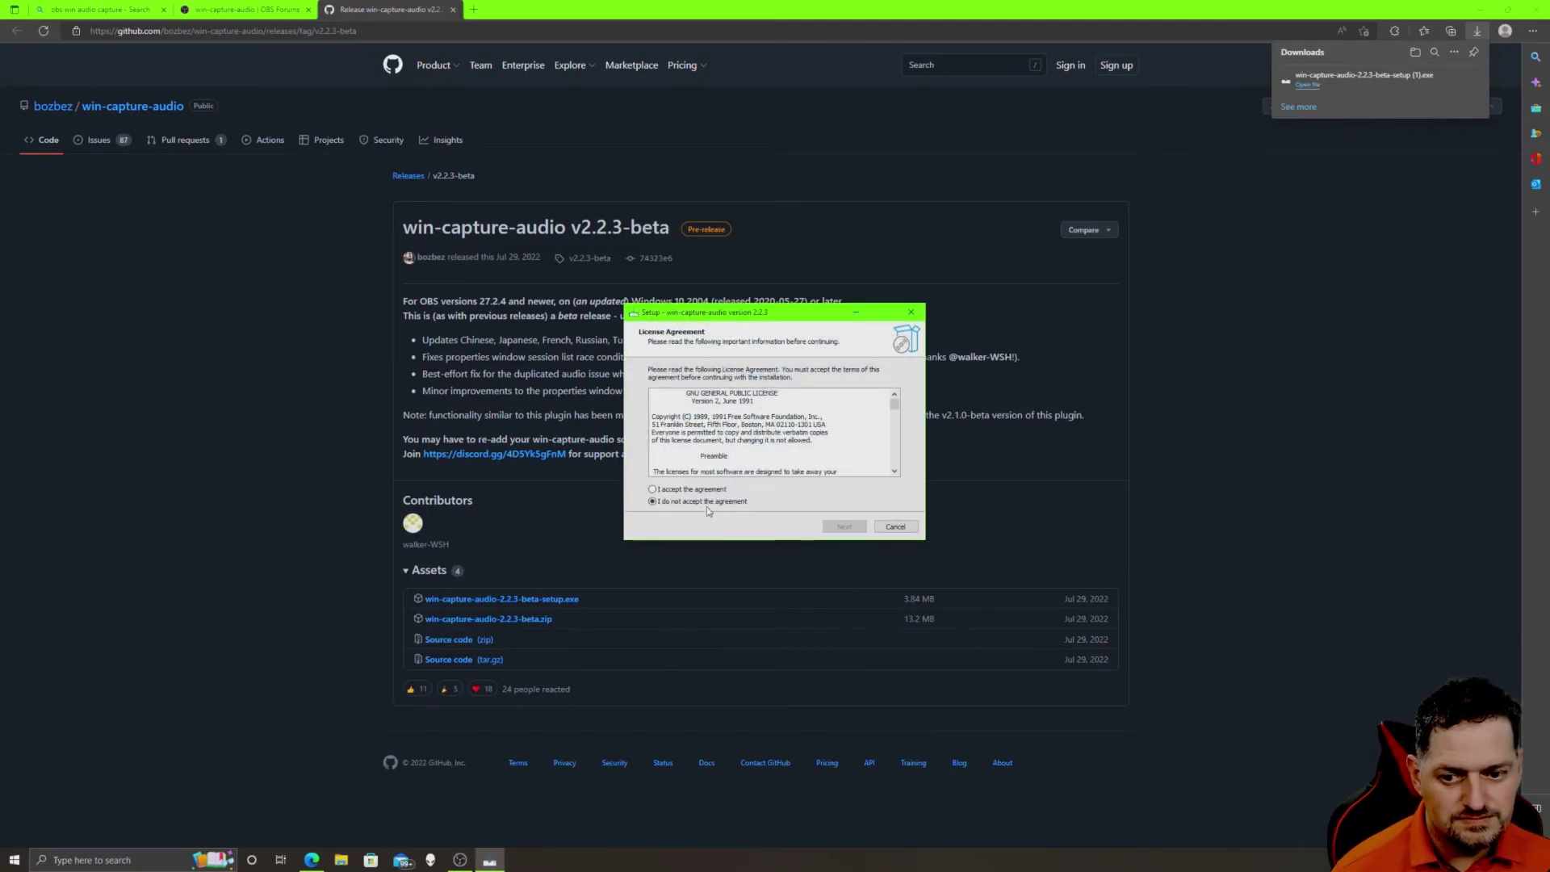
left_click(709, 491)
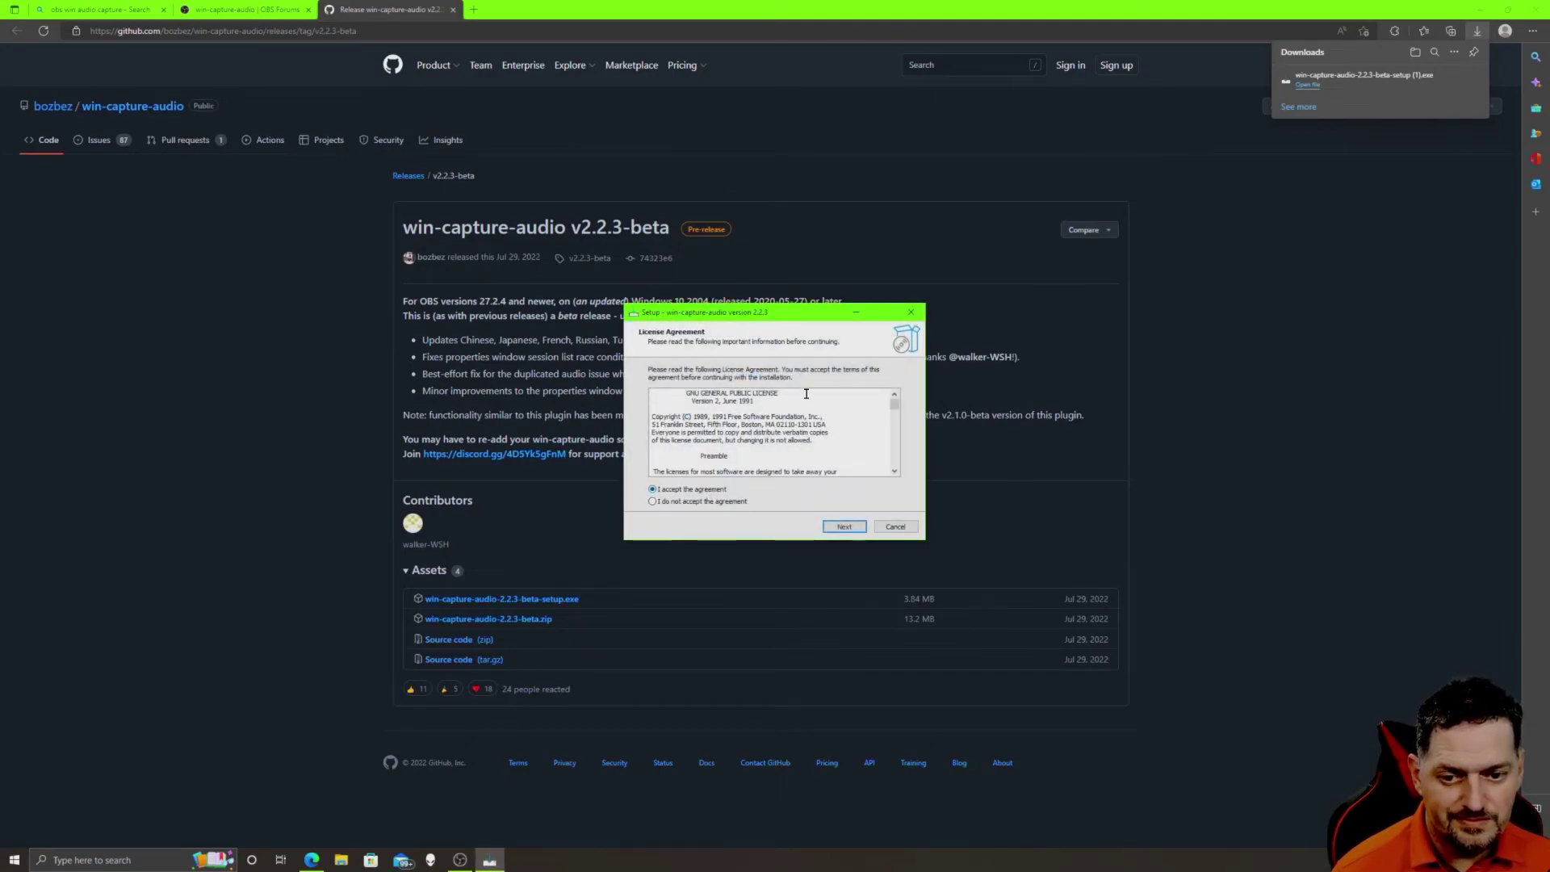
left_click(844, 528)
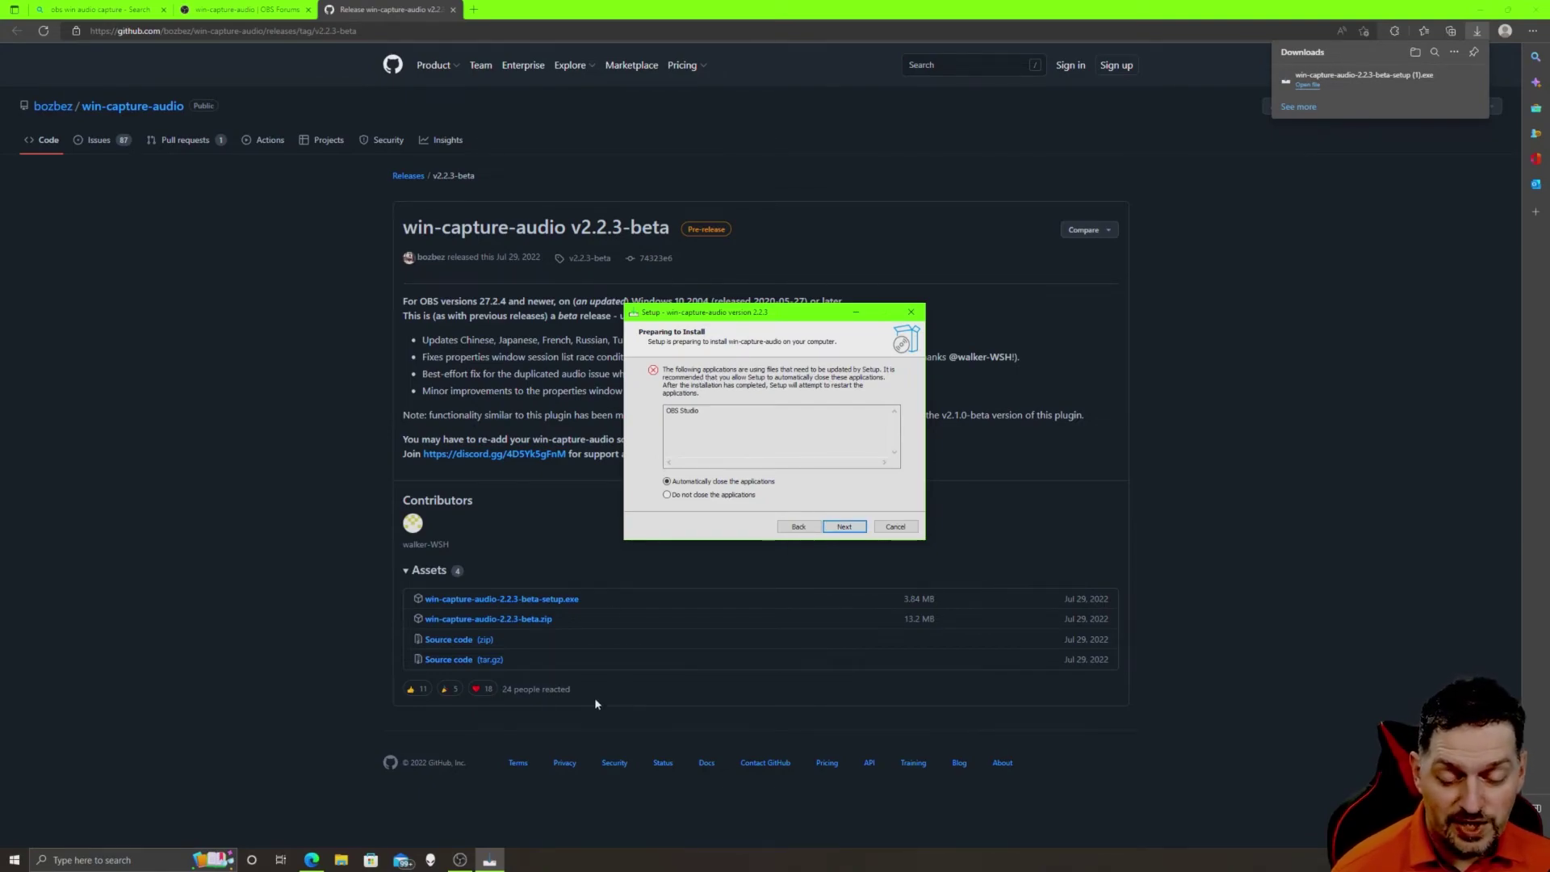
left_click(843, 527)
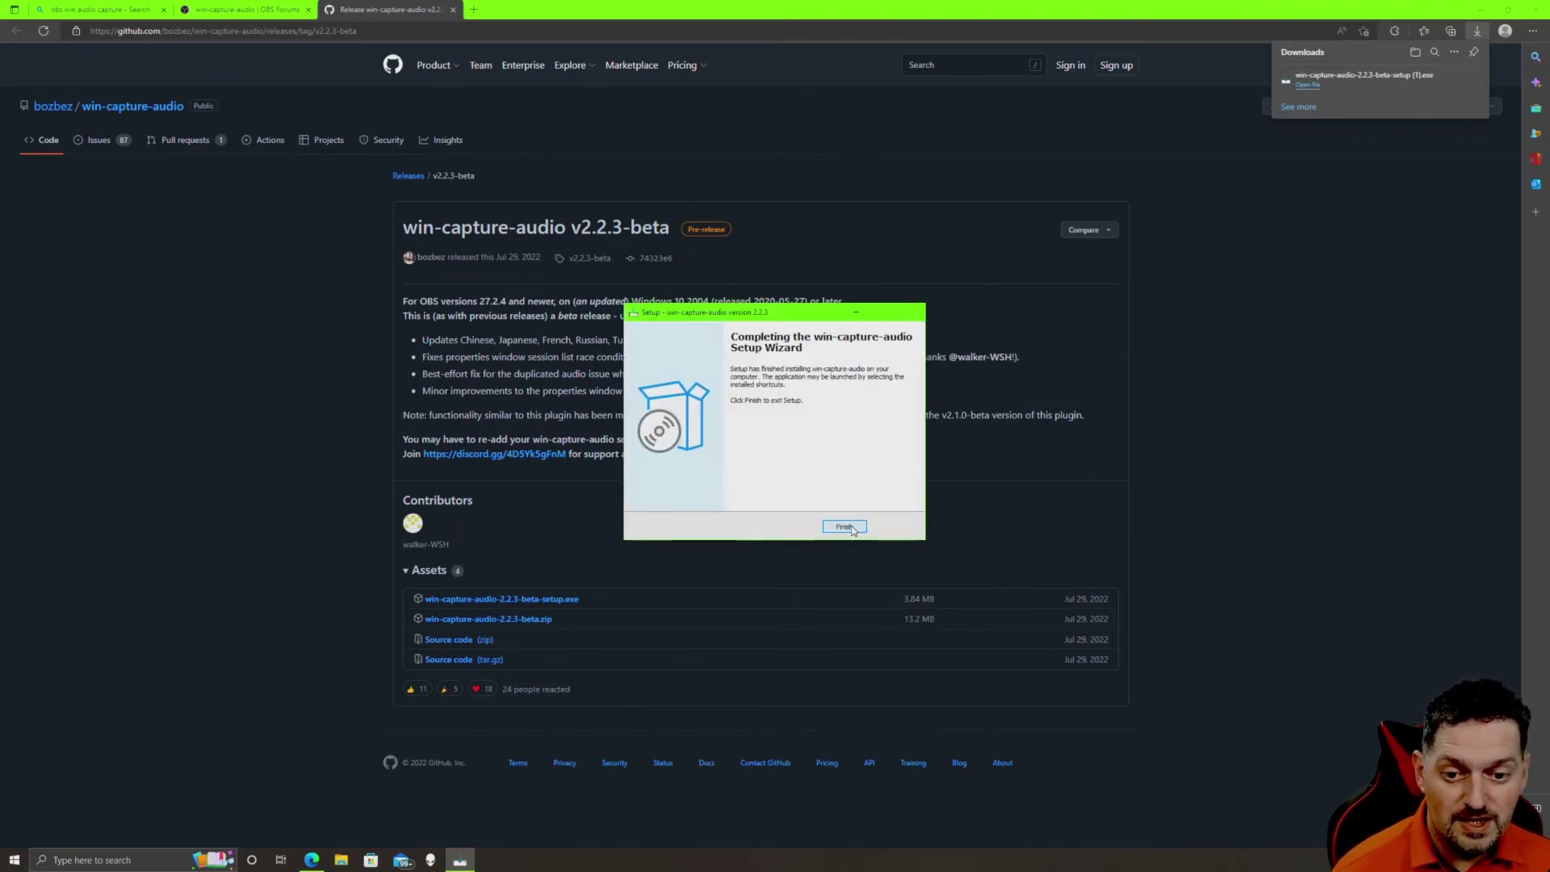
left_click(852, 529)
left_click(12, 861)
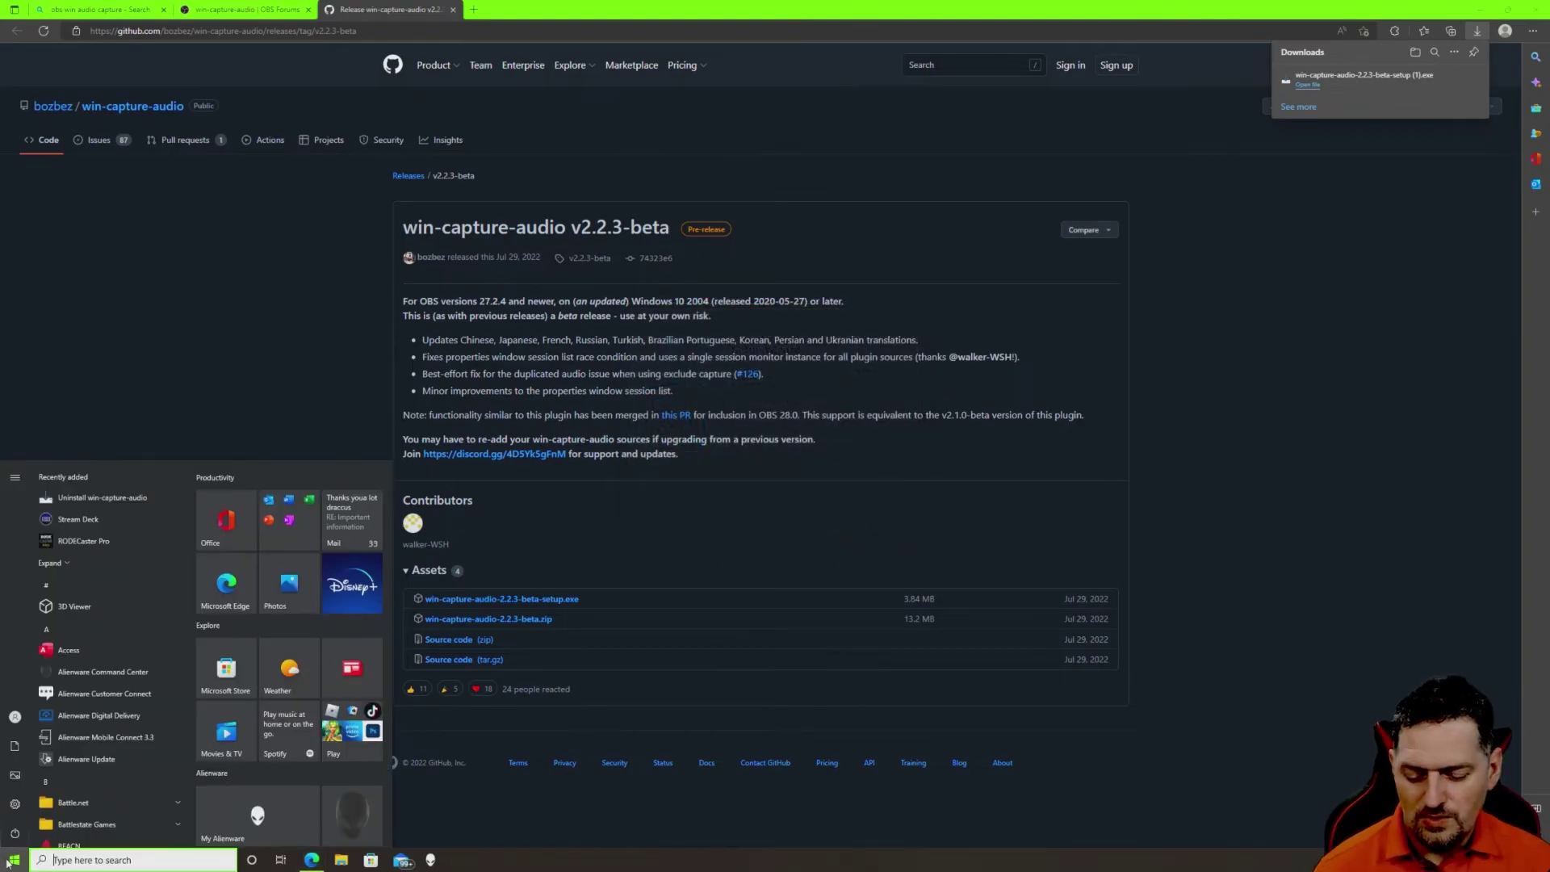
Relaunch OBS and check the current log lists StreamDeckPlugin, StreamFX and win-capture-audio 2.2.3 as loaded
type("ob")
key("Return")
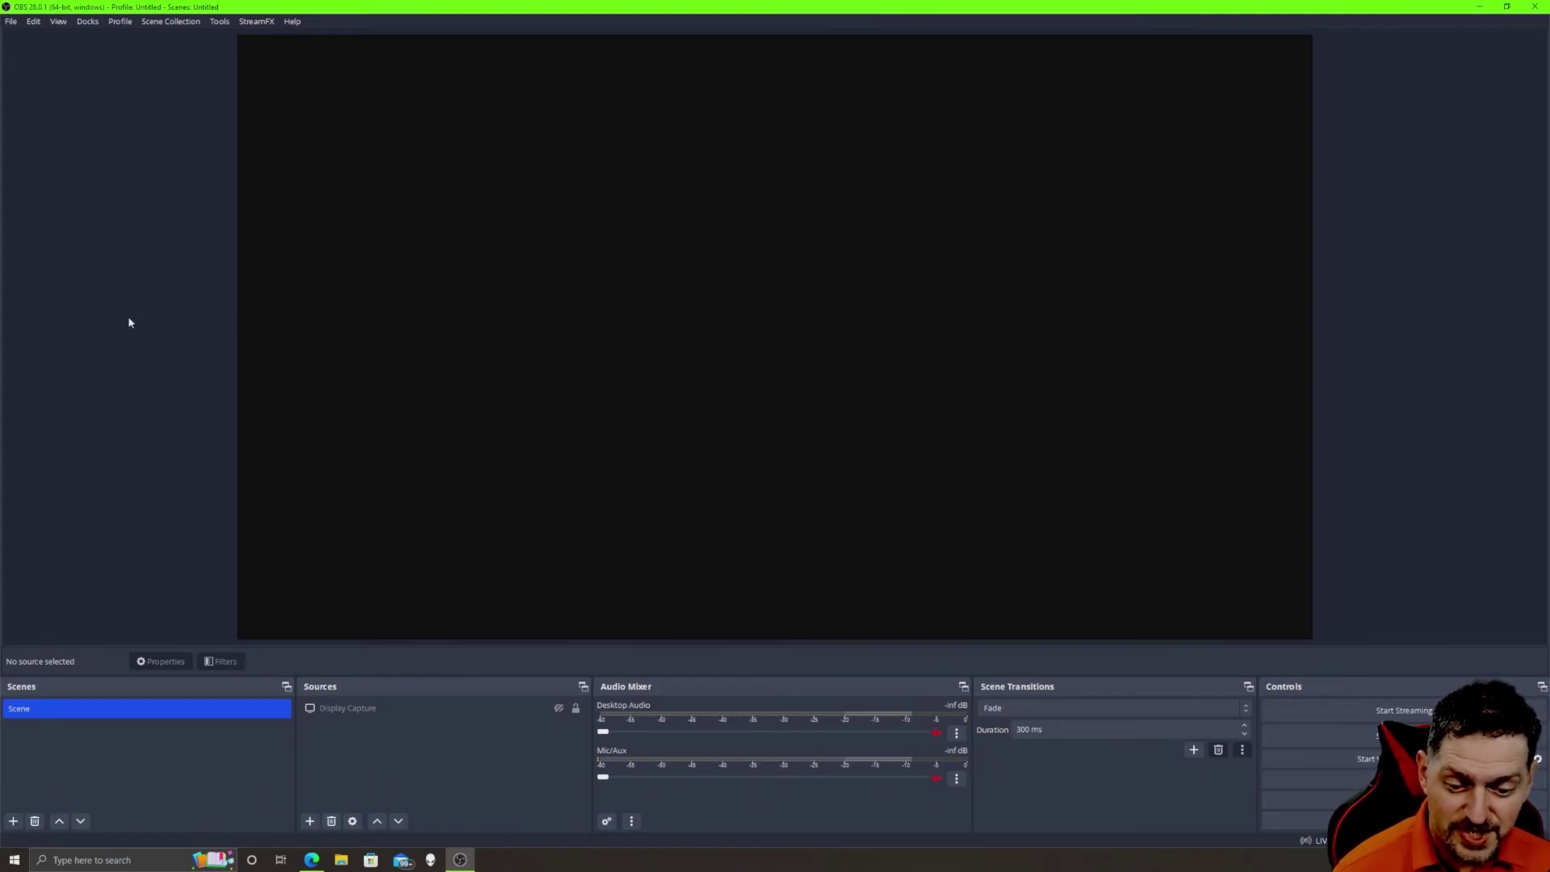
left_click(285, 27)
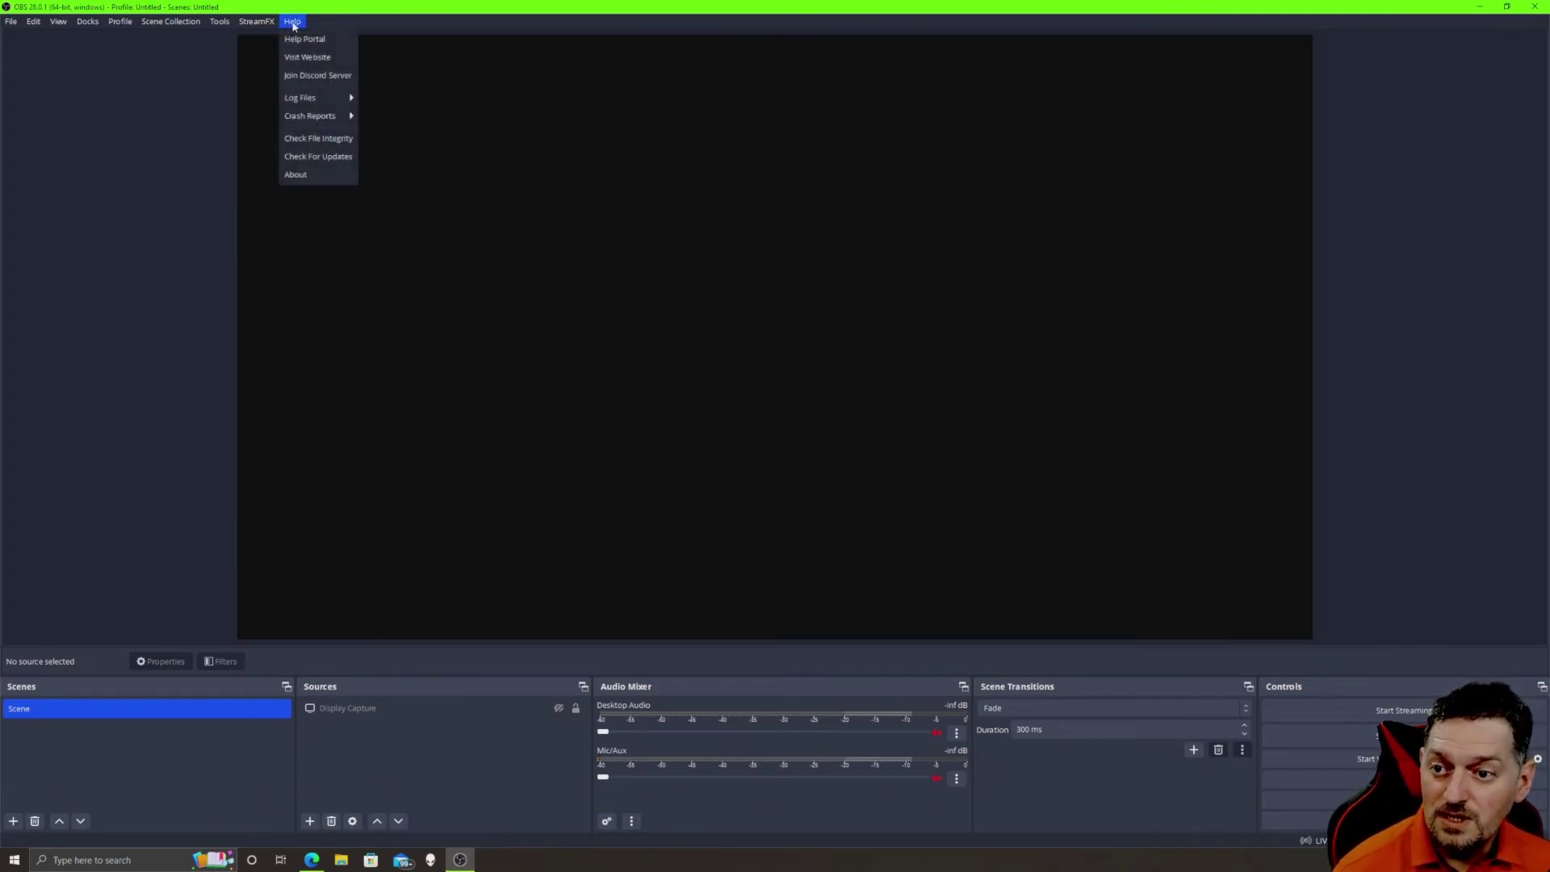
mouse_move(334, 106)
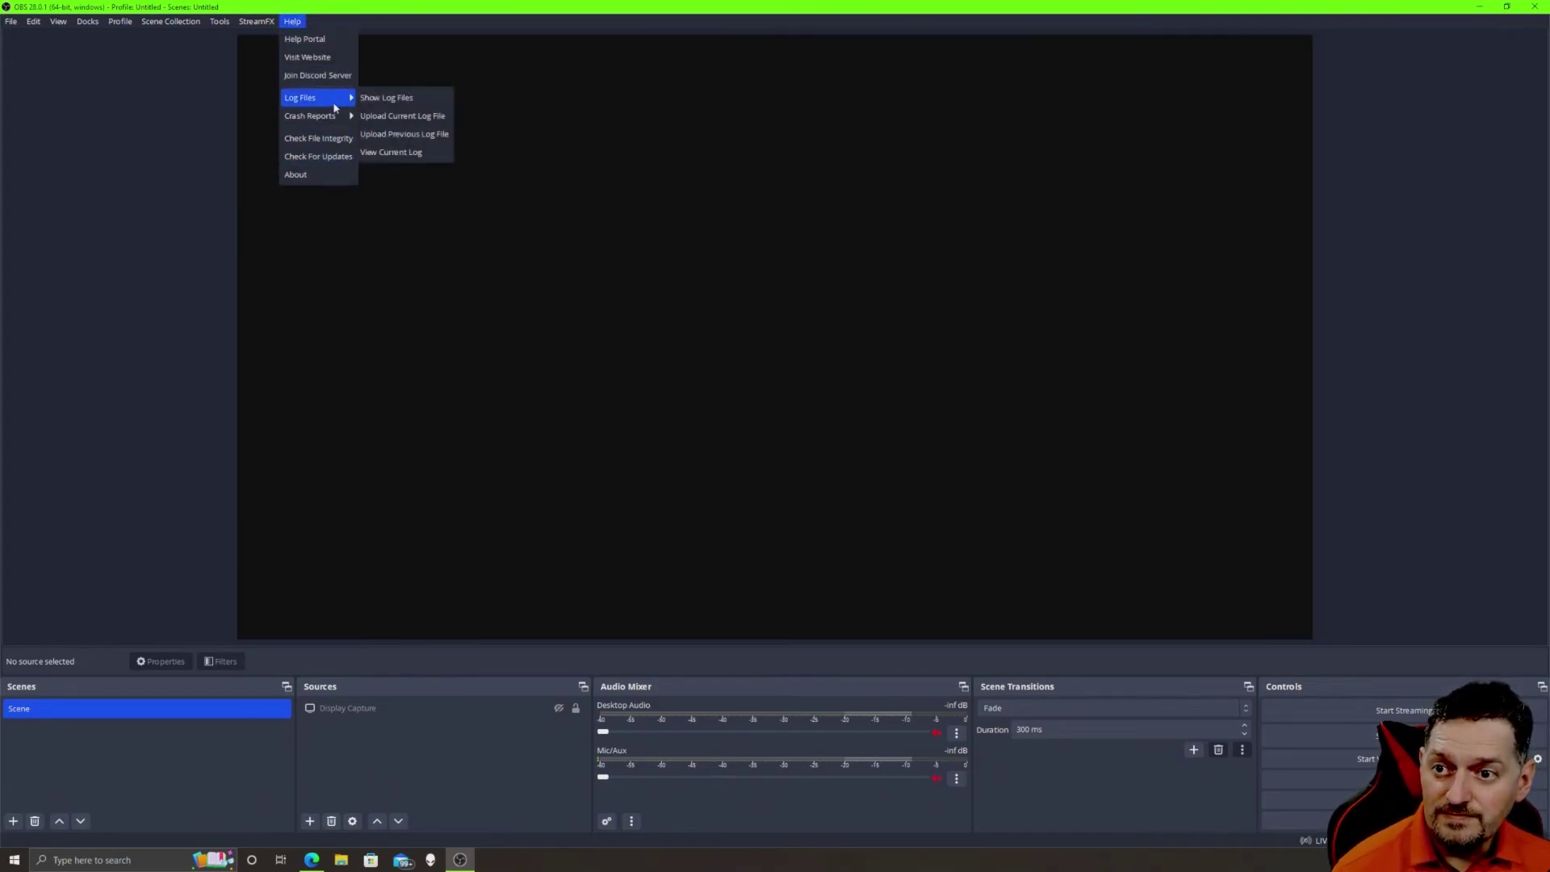
left_click(401, 152)
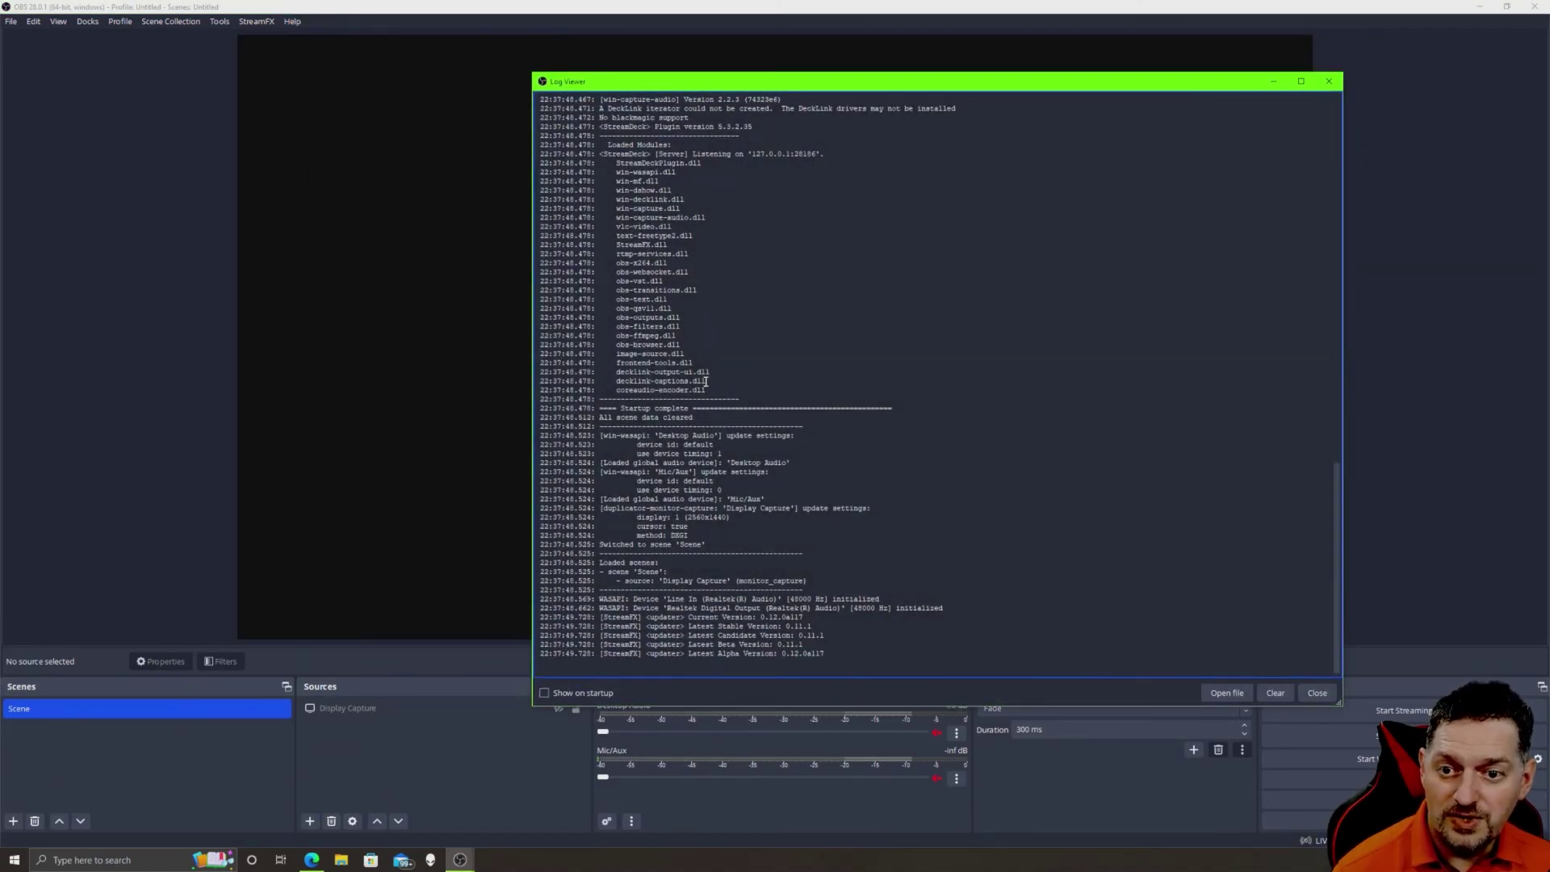
scroll(705, 381, "up", 1)
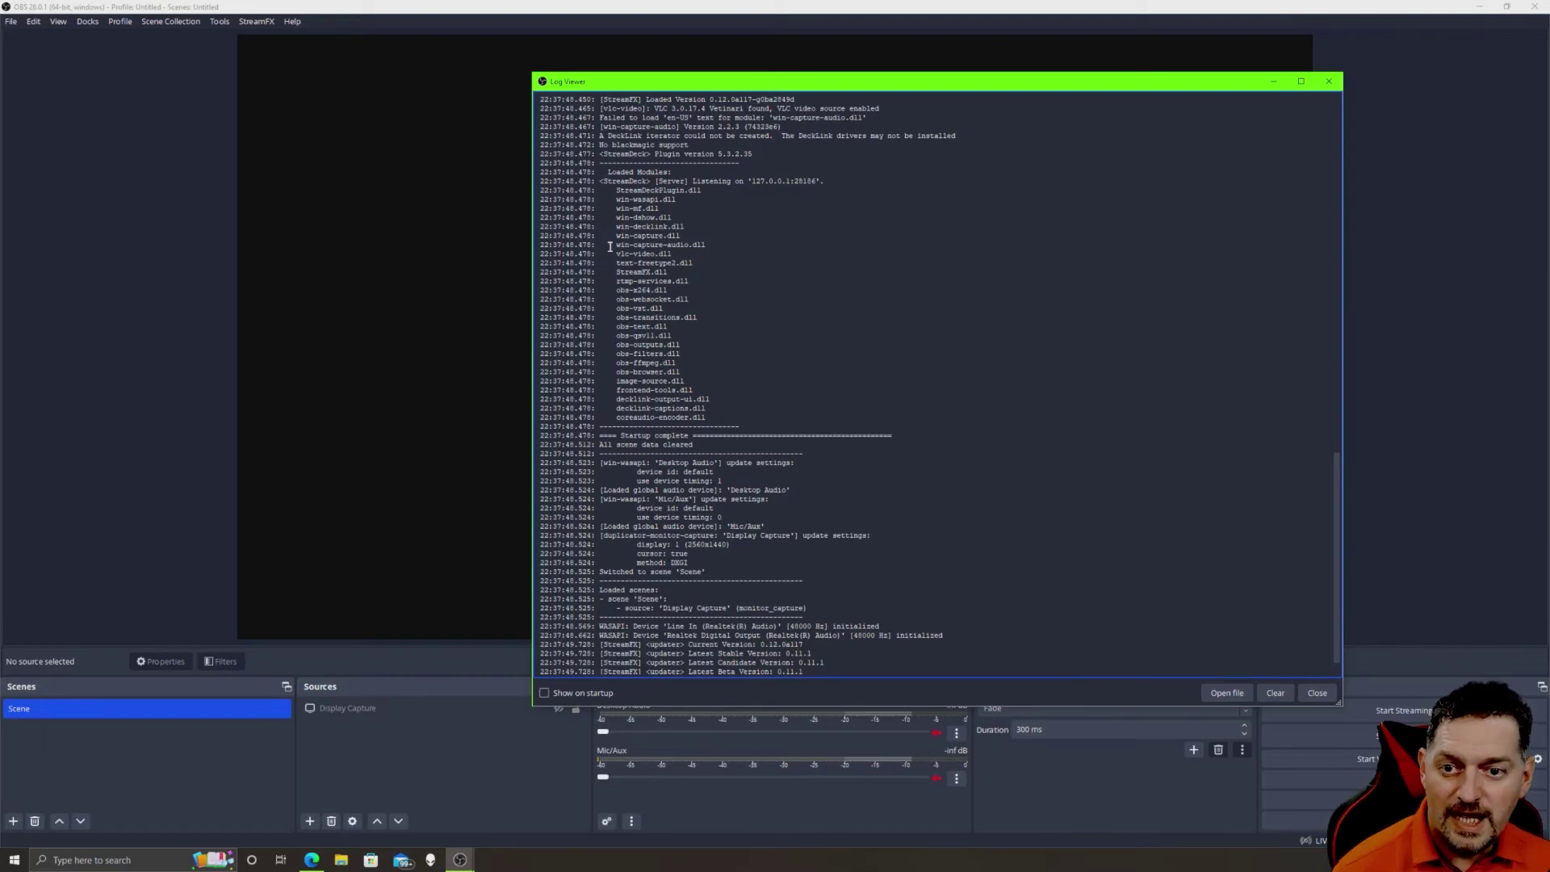
key("Escape")
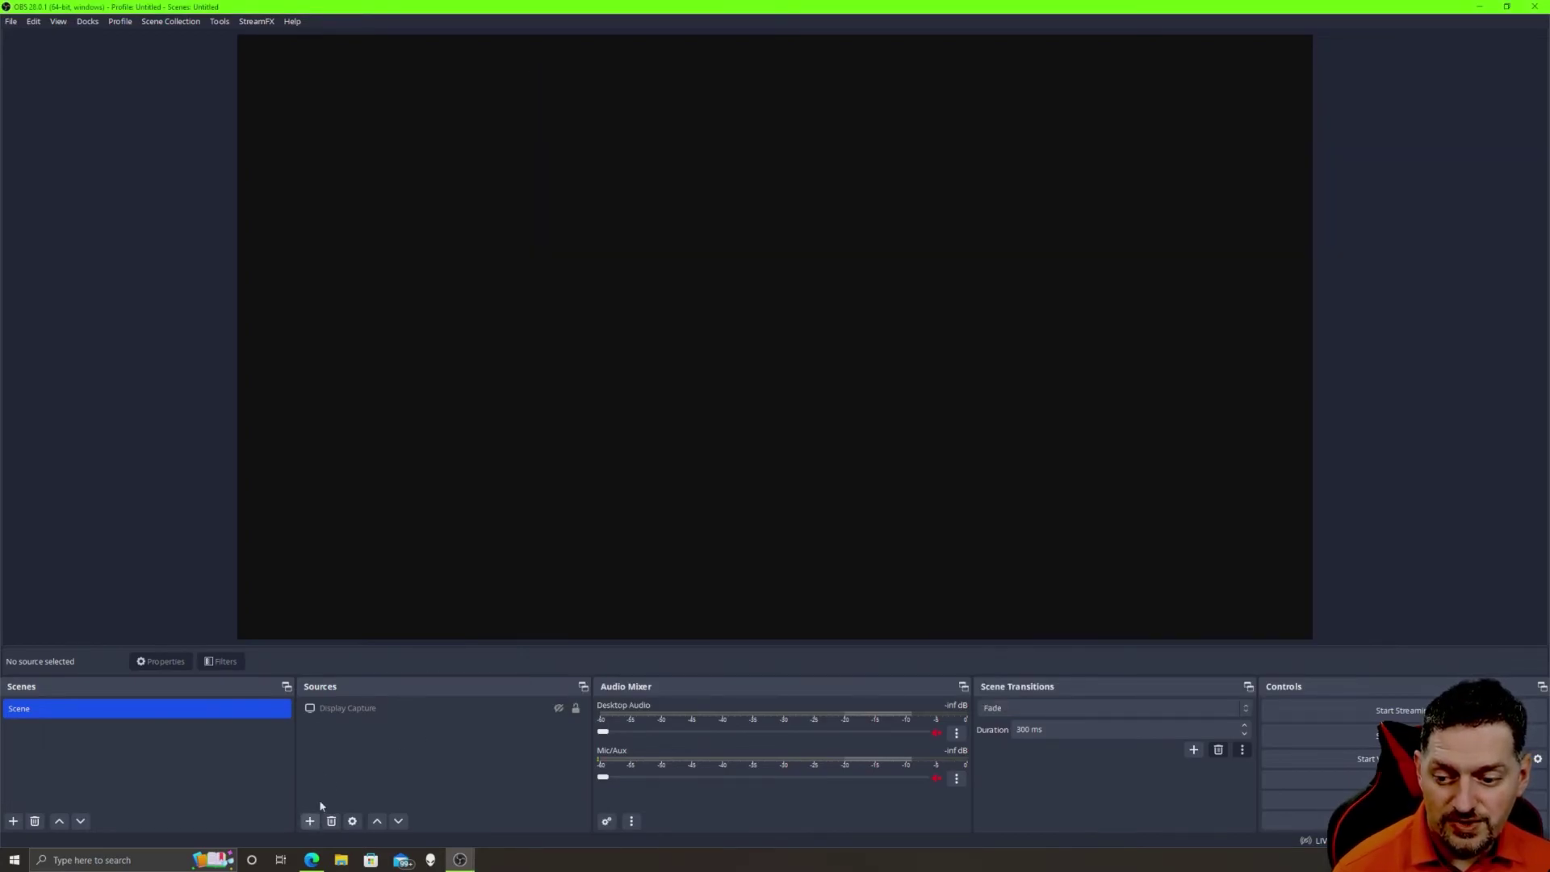
left_click(309, 820)
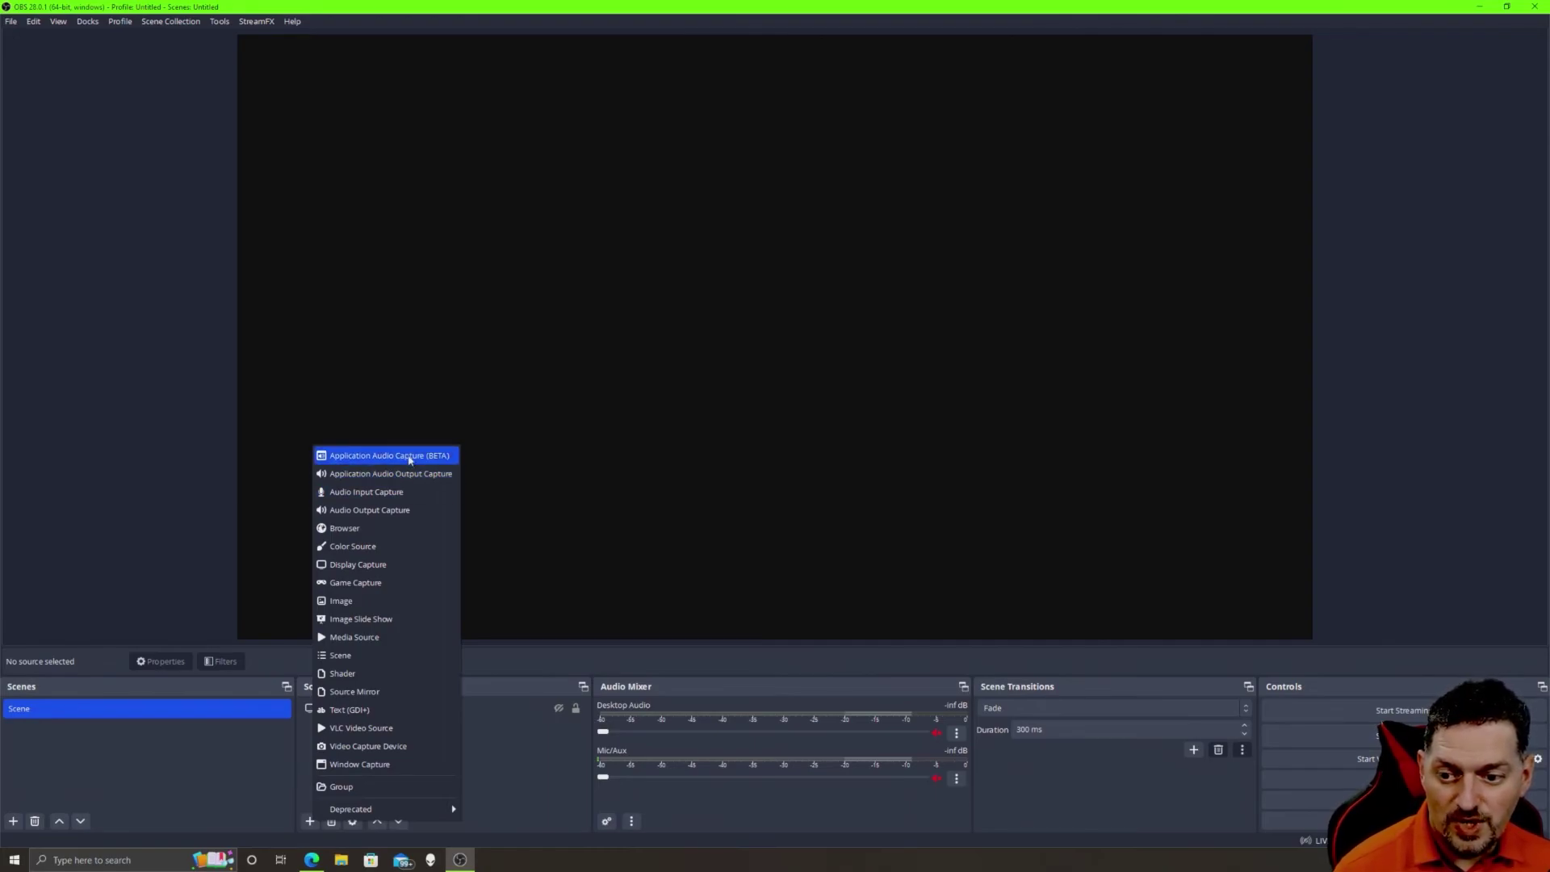
left_click(530, 765)
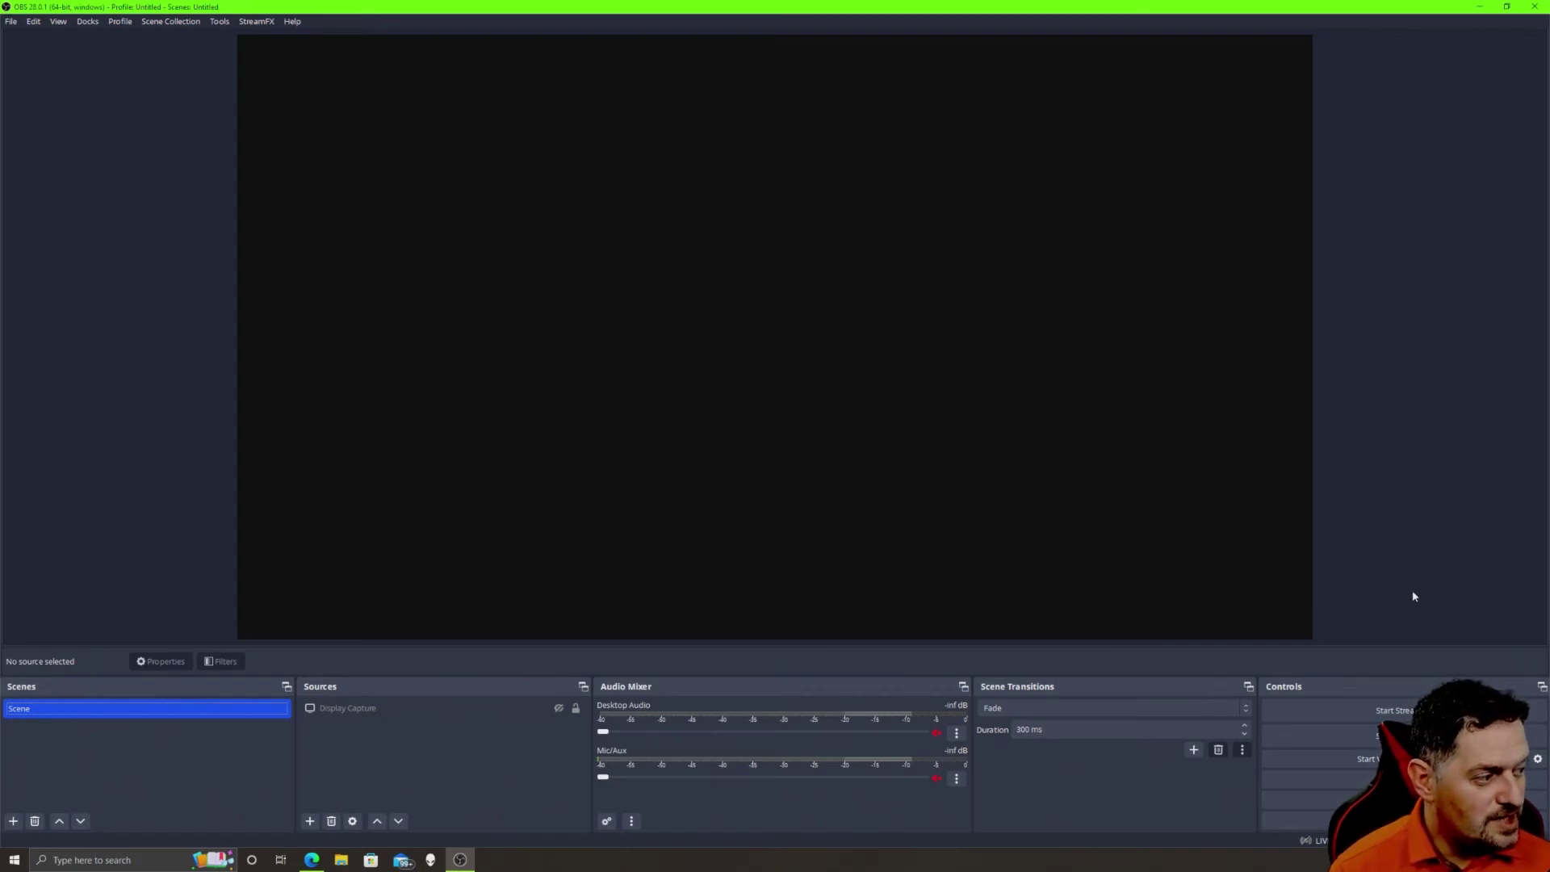